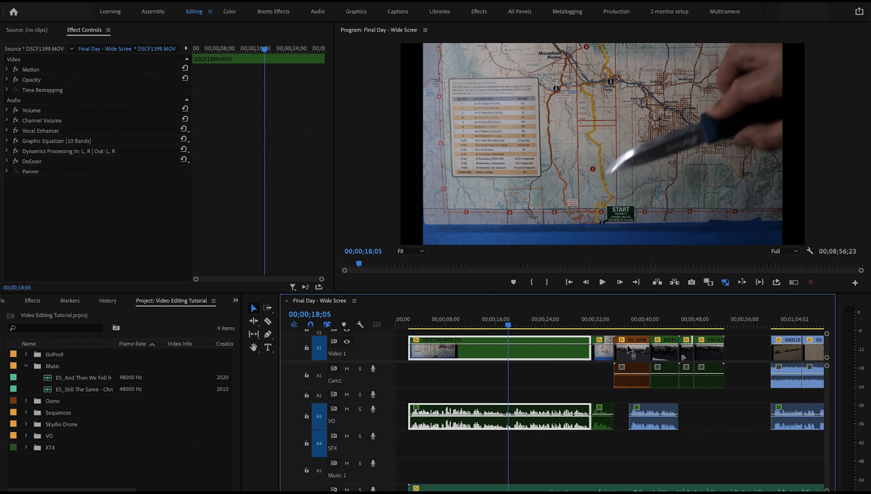
Place the playhead at 00;00;13;22 in the opening map clip and set the program monitor zoom to 75%.
key("minus")
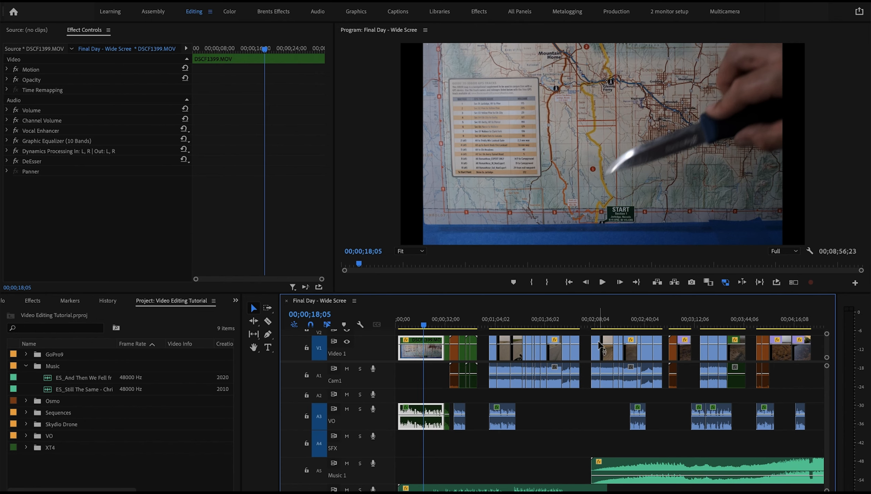
key("minus")
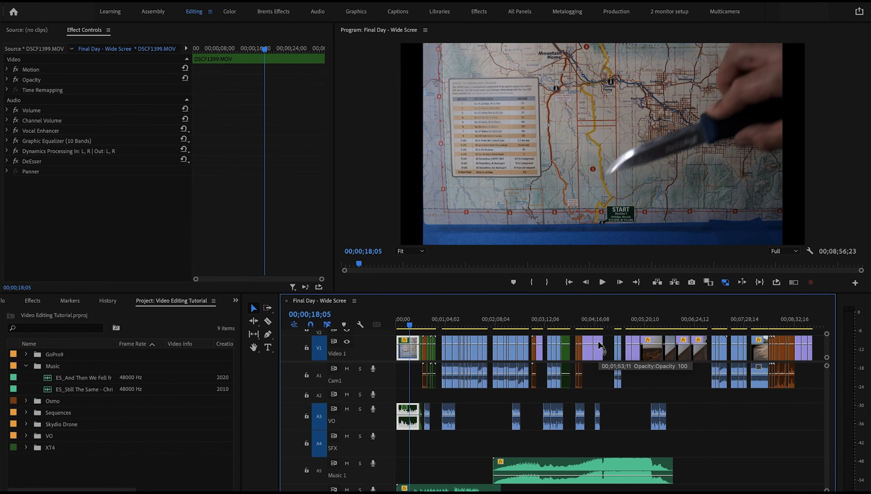
left_click(505, 324)
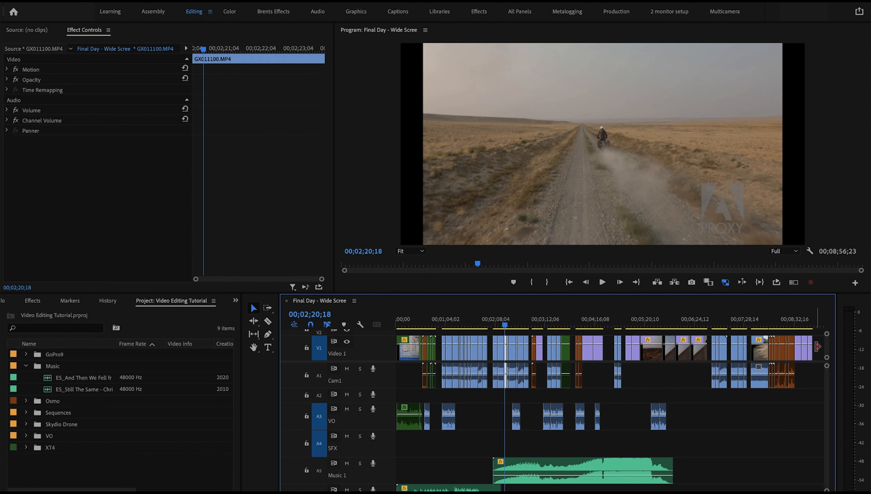
key("minus")
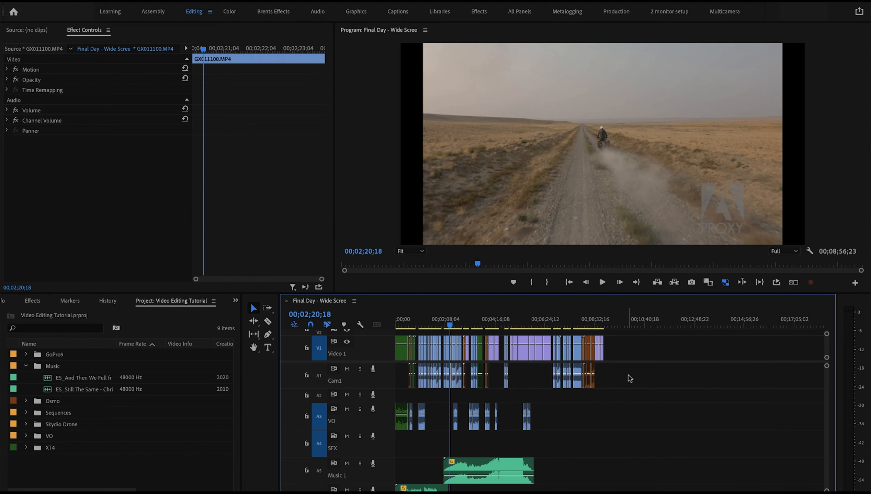
left_click(400, 326)
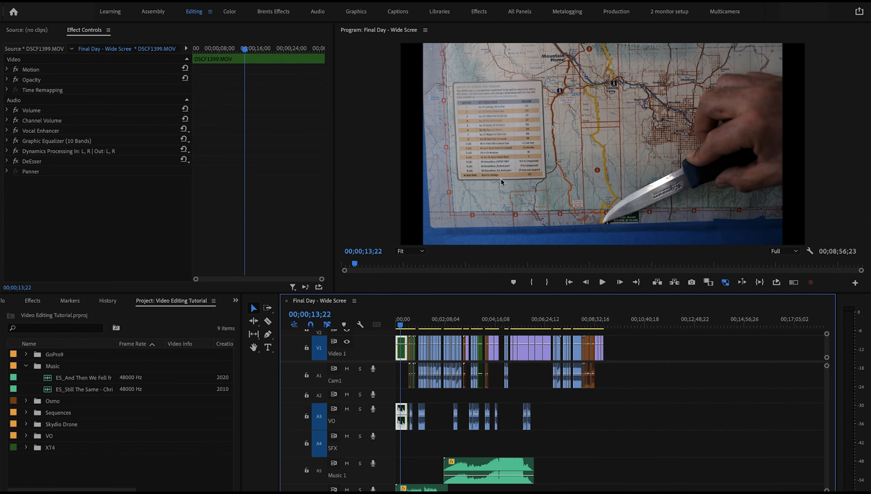
left_click(413, 252)
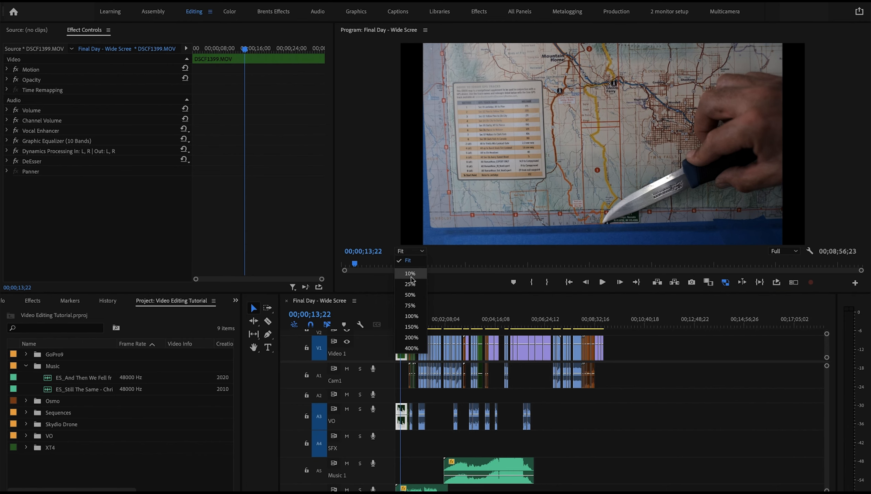
left_click(411, 306)
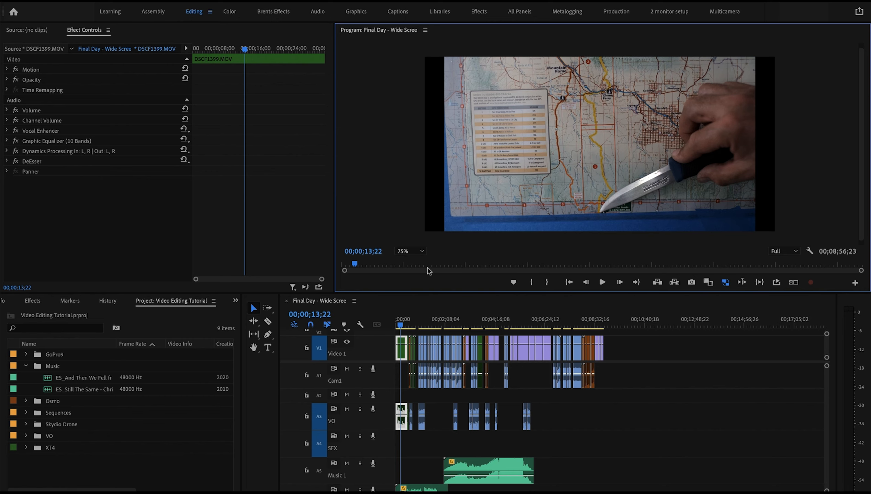
Enlarge the opening map clip DSCF1399.MOV to a scale of 50.1 so it fills the wide frame.
left_click(517, 169)
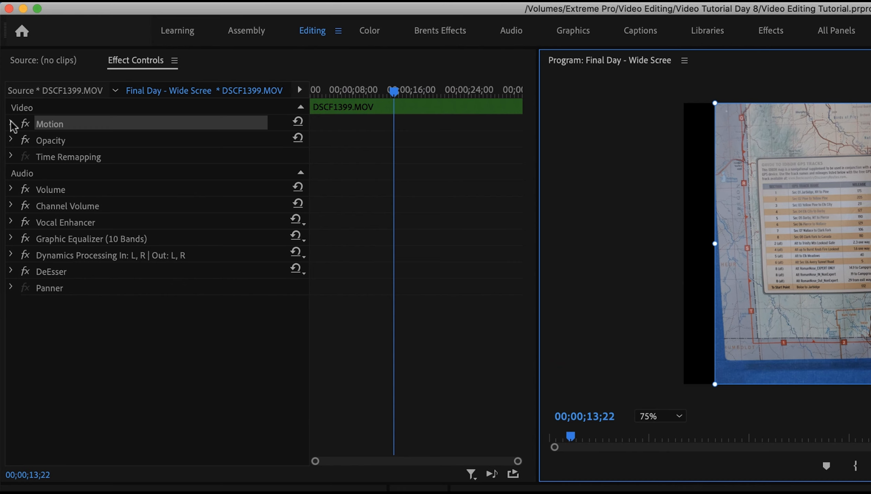
left_click(11, 124)
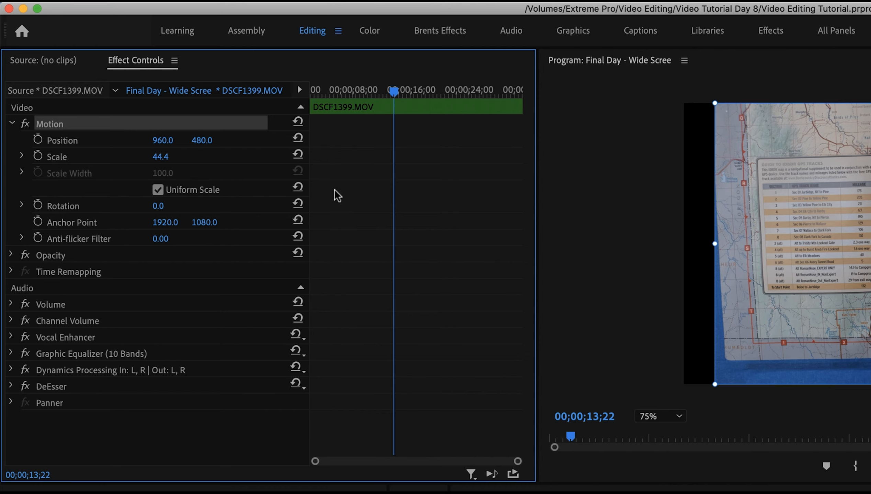
left_click_drag(163, 157, 201, 157)
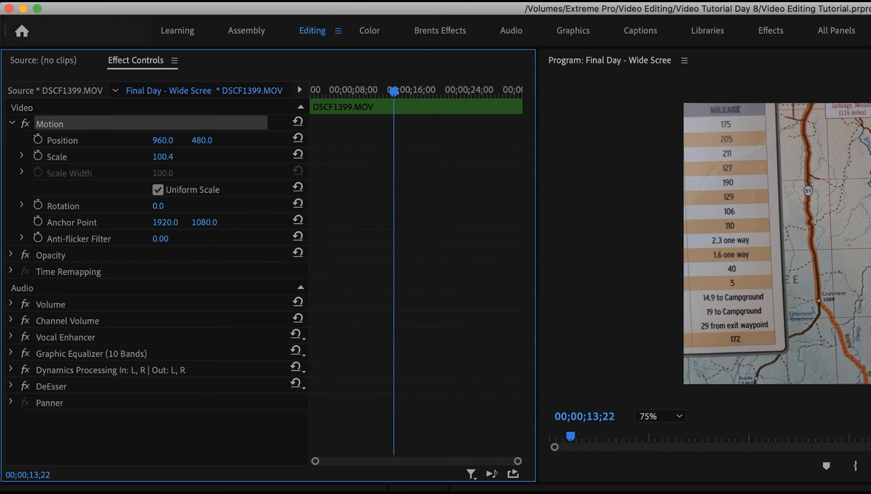
left_click_drag(202, 157, 163, 158)
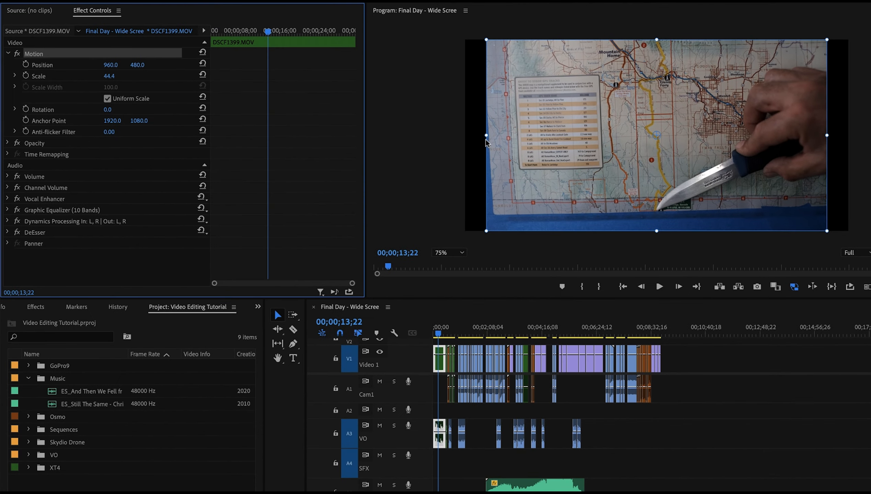
left_click_drag(486, 143, 464, 139)
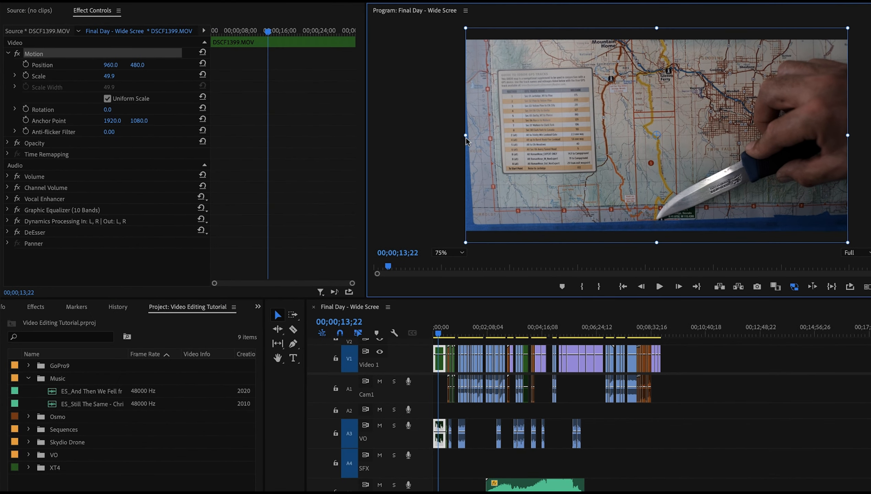
left_click_drag(465, 137, 464, 138)
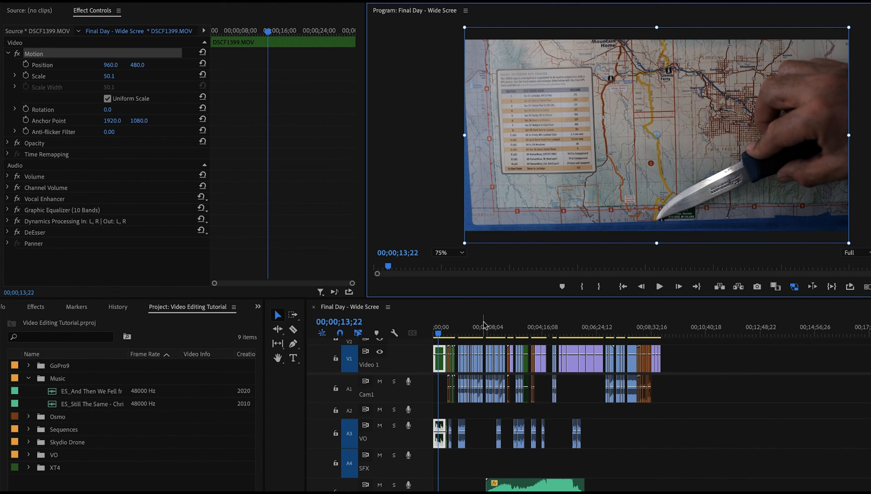
Compare the framing of the DJI_0098.MP4 clip at 00;00;37;28 with the rescaled opening map clip.
left_click(456, 328)
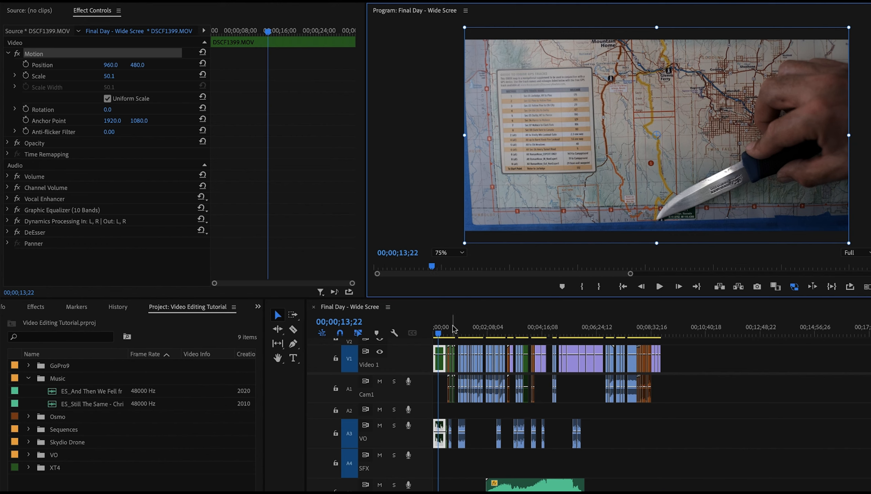
key("equal")
key("equal")
key("equal")
key("equal")
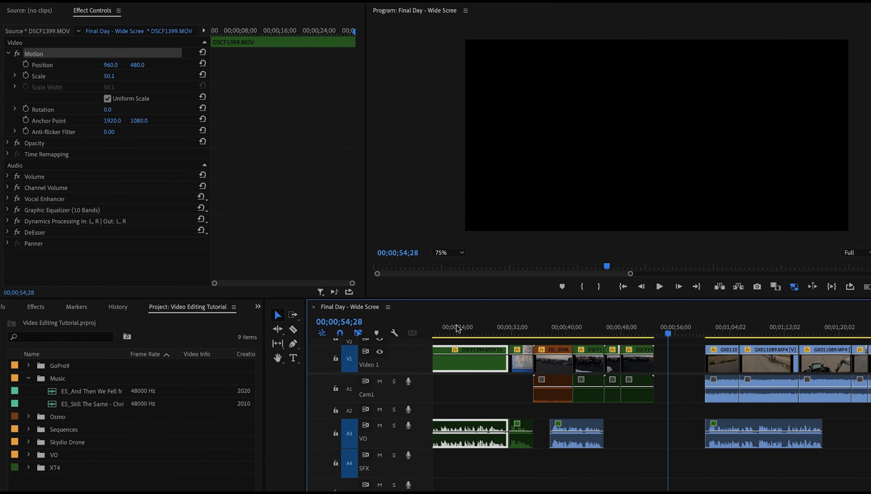
left_click(552, 329)
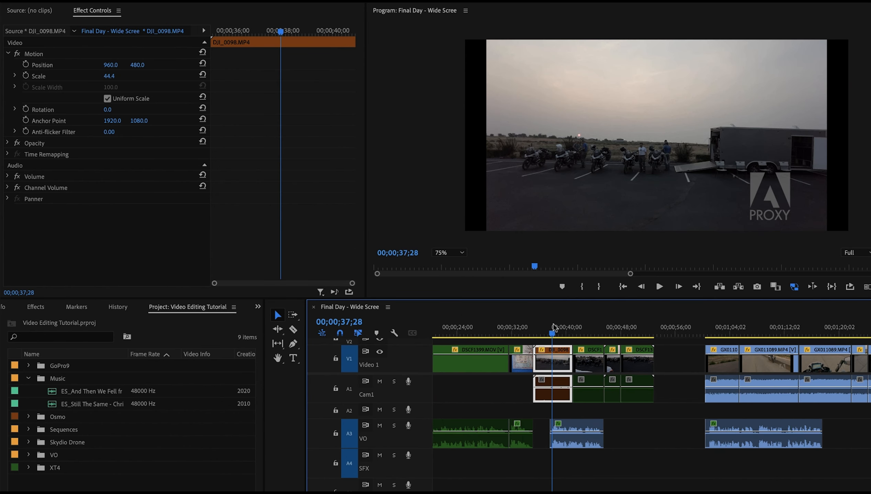
left_click(472, 330)
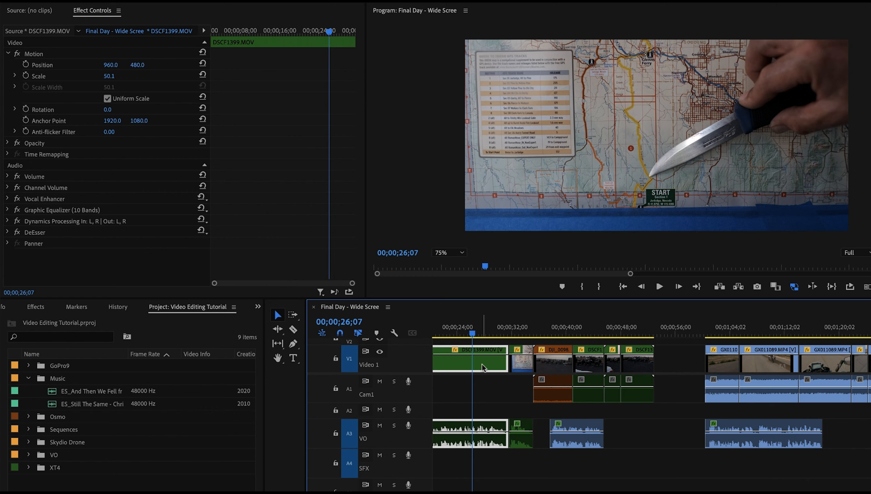
Copy the opening map clip's Motion settings and apply them to all clips on the Video 1 track.
mouse_move(482, 368)
left_click(33, 54)
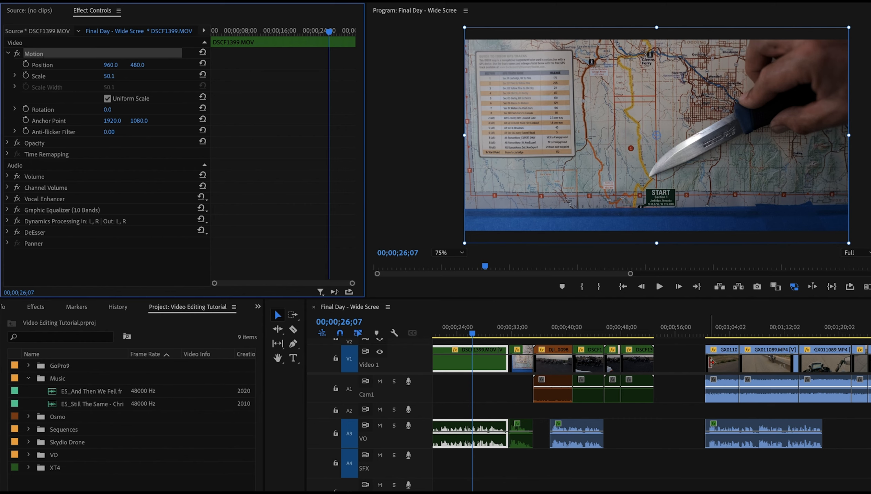
left_click(680, 446)
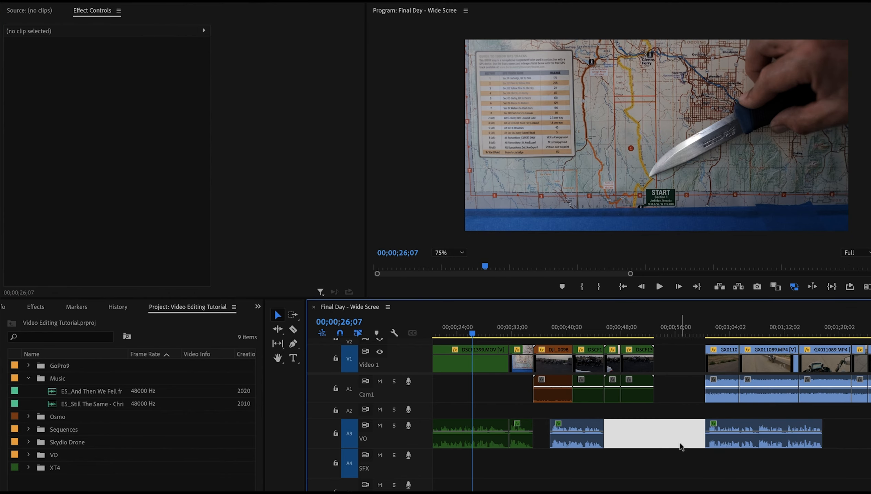
key("minus")
key("minus")
key("minus")
key("minus")
key("minus")
key("minus")
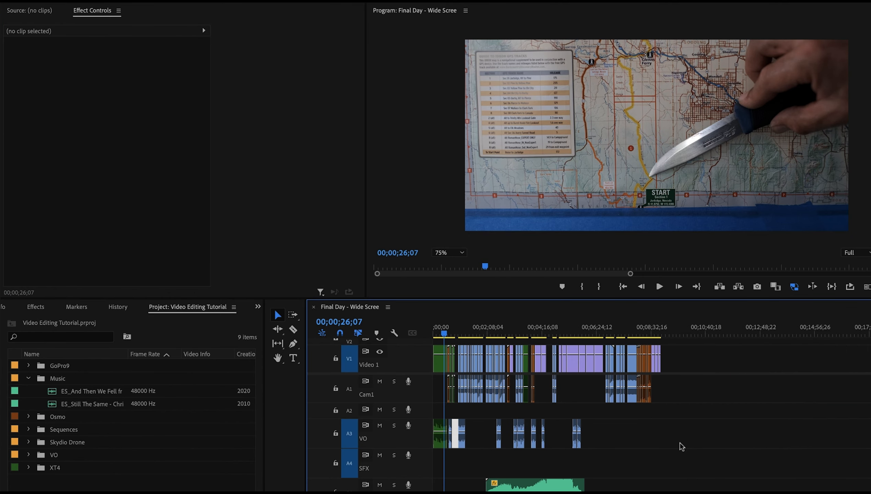
left_click_drag(715, 349, 446, 361)
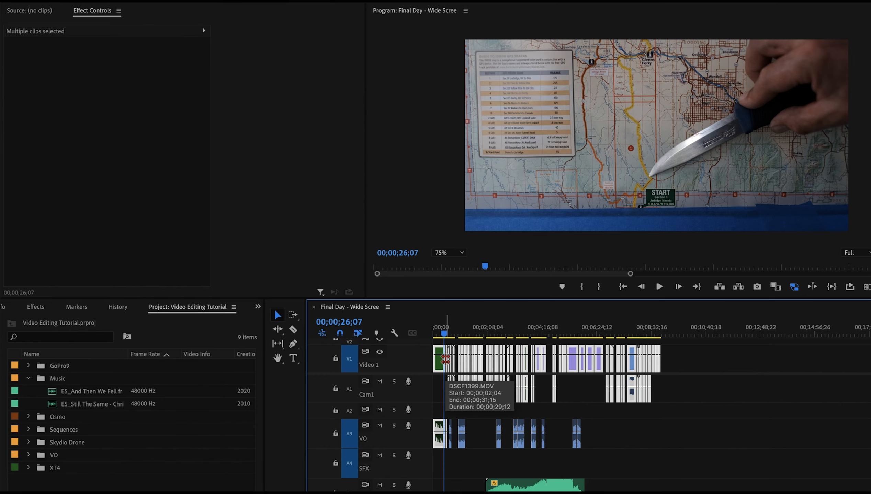
Scrub through the sequence to check the framing, and inspect the Motion settings of the drone clip at 00;06;28;21.
left_click(468, 332)
left_click_drag(469, 332, 545, 329)
left_click_drag(656, 331, 599, 335)
left_click(607, 189)
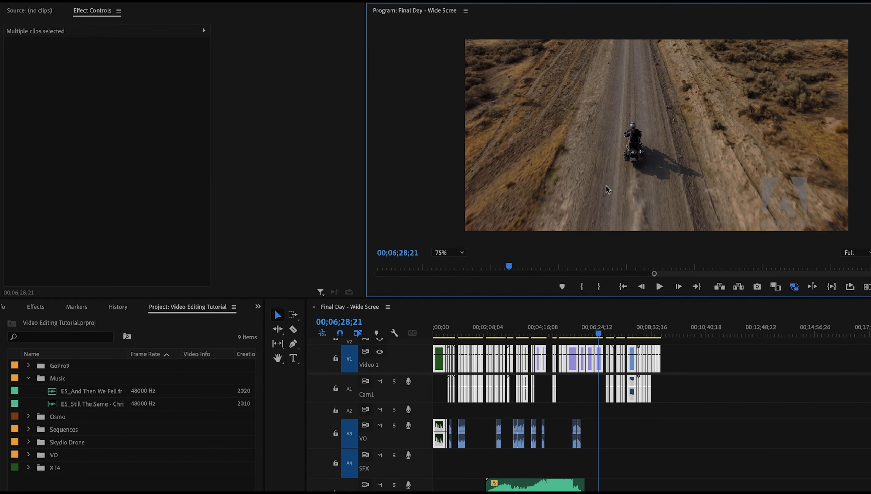
left_click(606, 186)
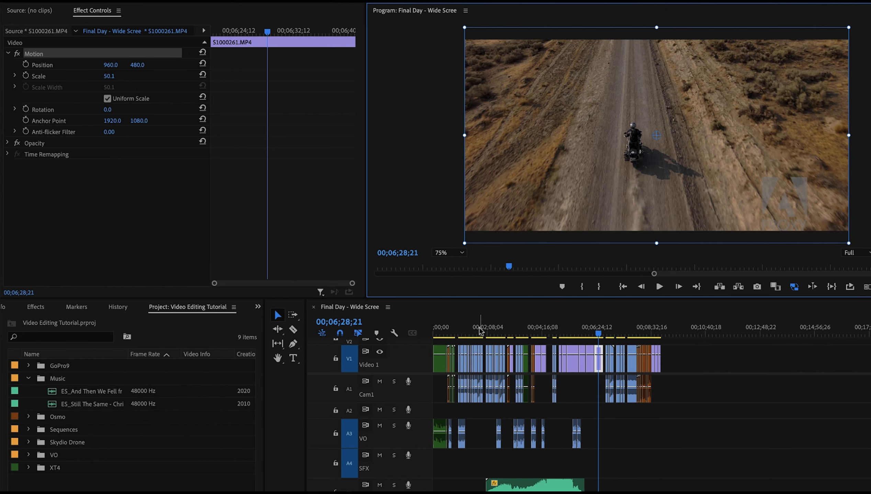
Return to the opening map clip and create a Black Video item at 1920 x 960, 29.97 fps Drop-Frame, Square Pixels.
left_click(441, 329)
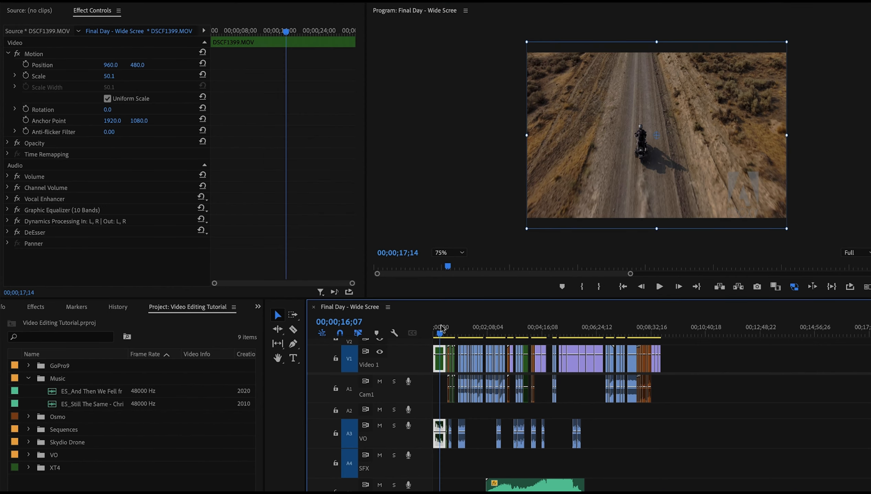
key("equal")
key("equal")
key("equal")
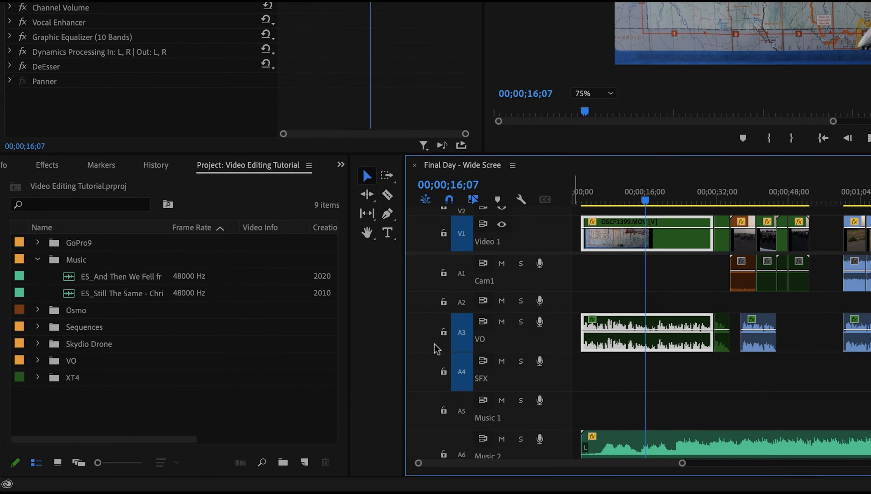
left_click(37, 260)
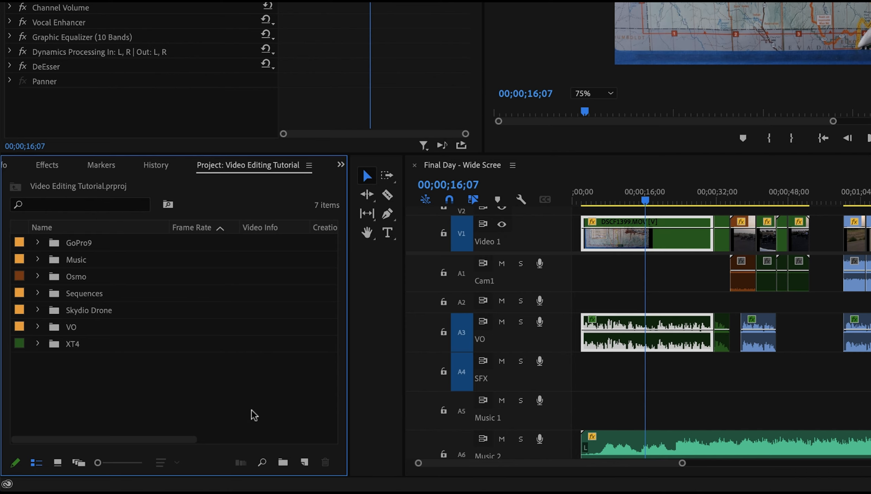
left_click(304, 464)
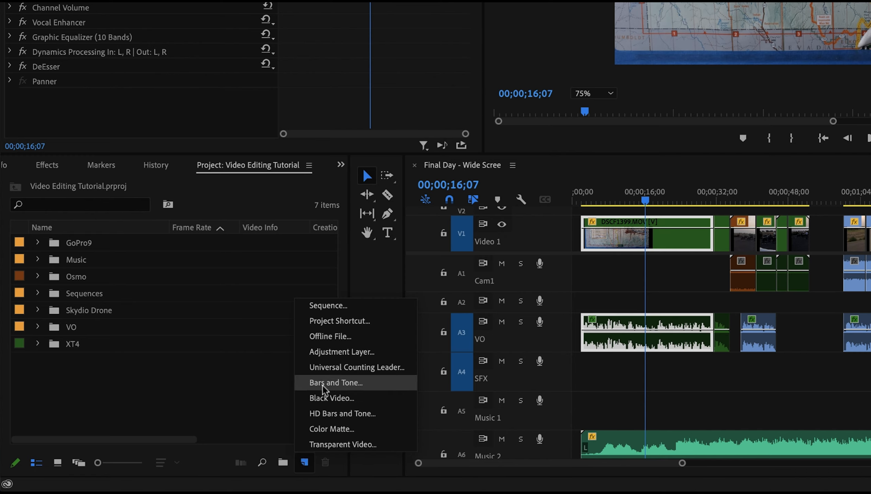
left_click(322, 399)
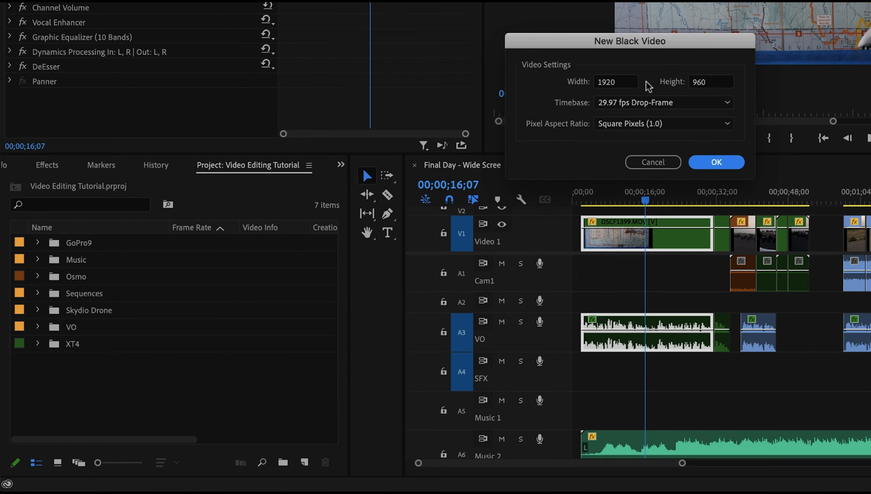
left_click(714, 164)
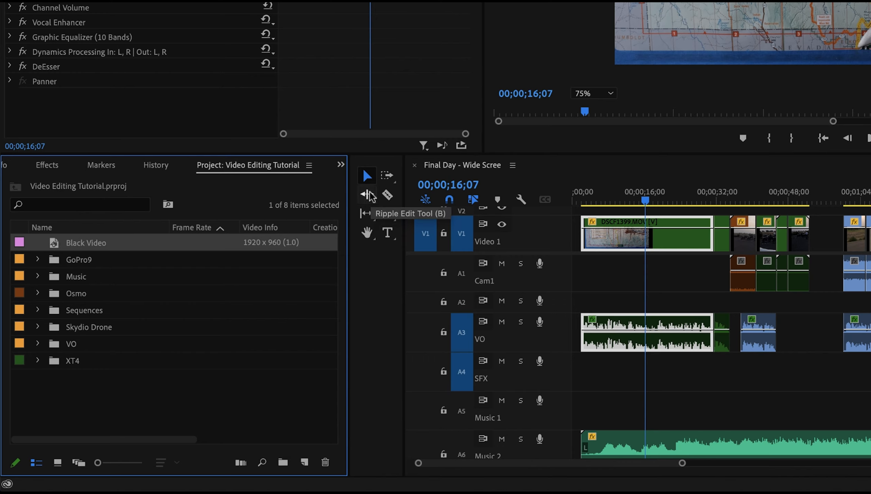
Arrange the editing tools in a single column and activate the Track Select Forward tool.
left_click_drag(402, 203, 375, 202)
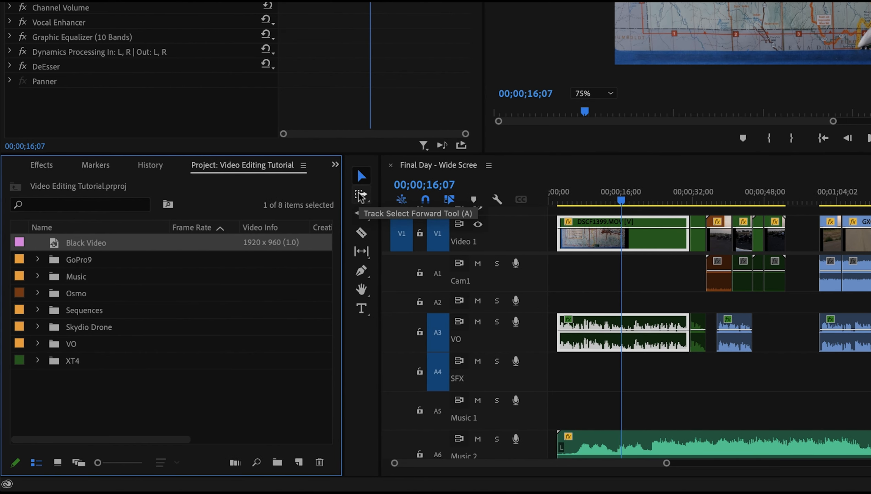
left_click(361, 196)
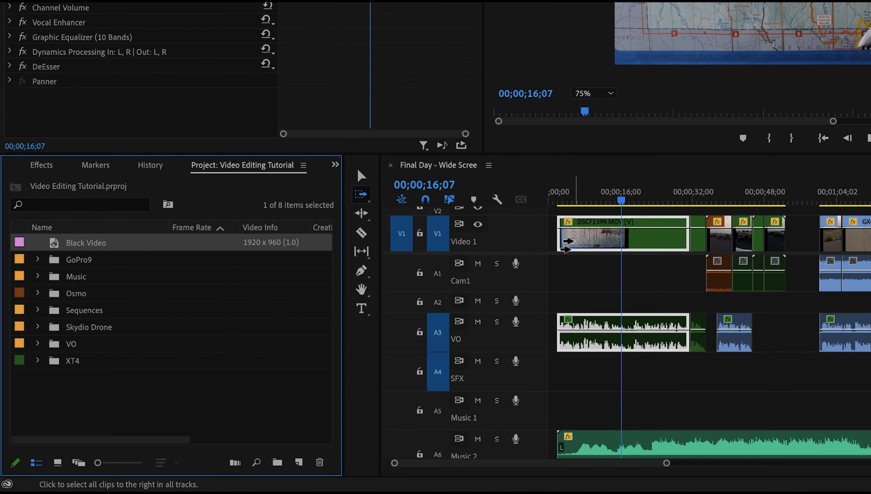
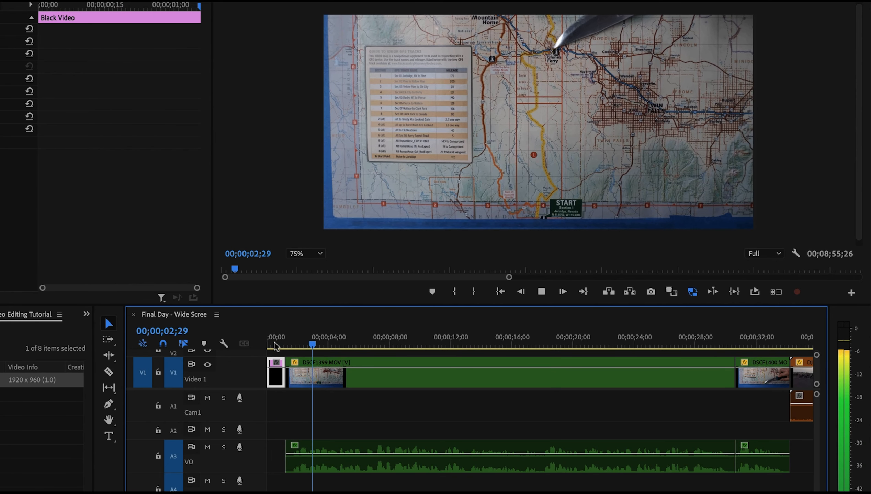
Preview the sequence opening and the cut from DSCF1399.MOV to DSCF1400.MOV.
key("space")
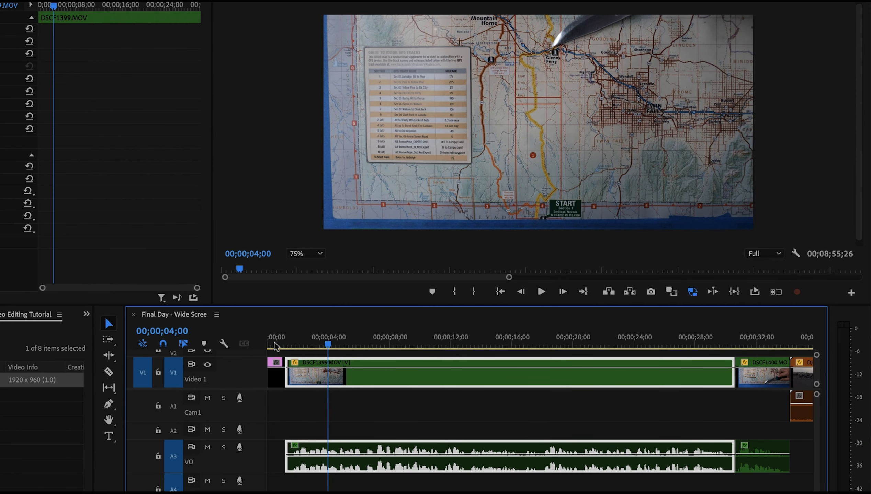
left_click_drag(329, 347, 723, 347)
key("space")
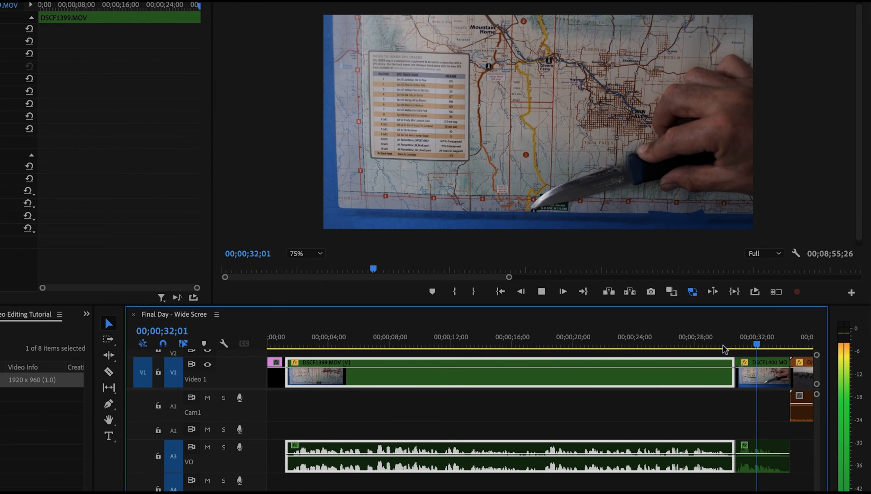
key("space")
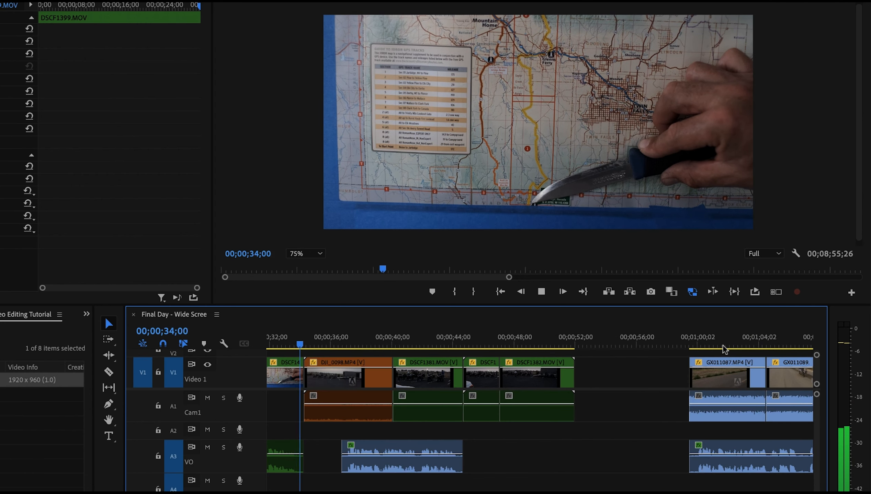
Review the clips following DSCF1400.MOV and cut DSCF1381.MOV, starting at 00;00;40;01, out of the timeline.
scroll(723, 349, "up", 8)
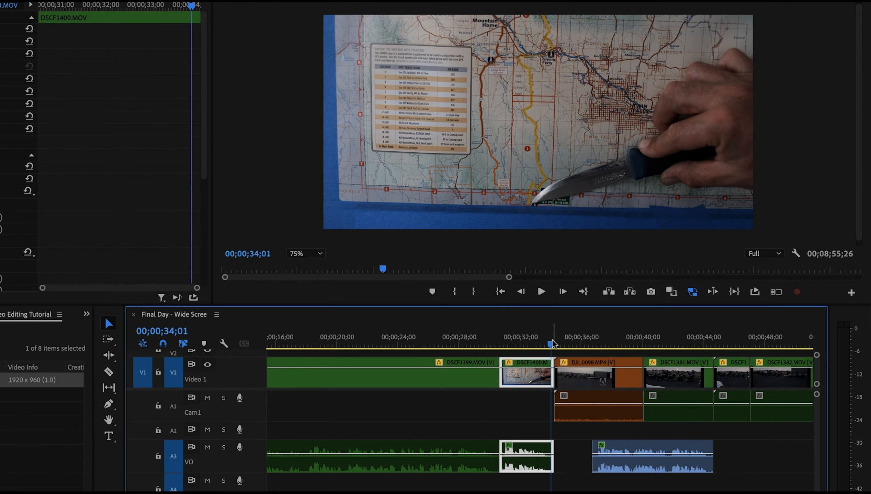
left_click(593, 336)
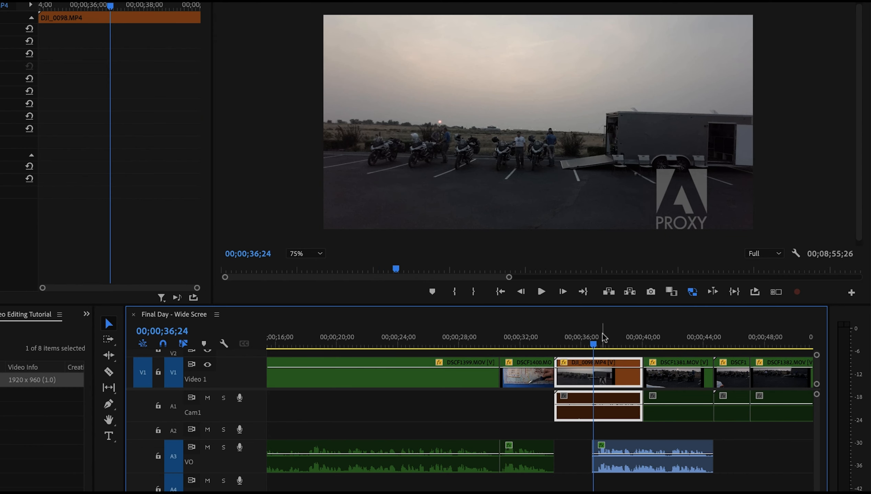
left_click_drag(598, 341, 781, 324)
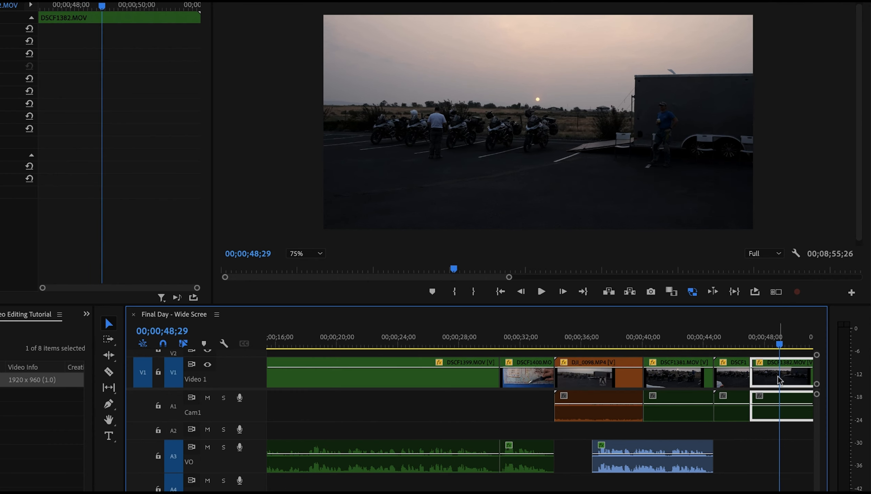
left_click_drag(590, 327, 674, 326)
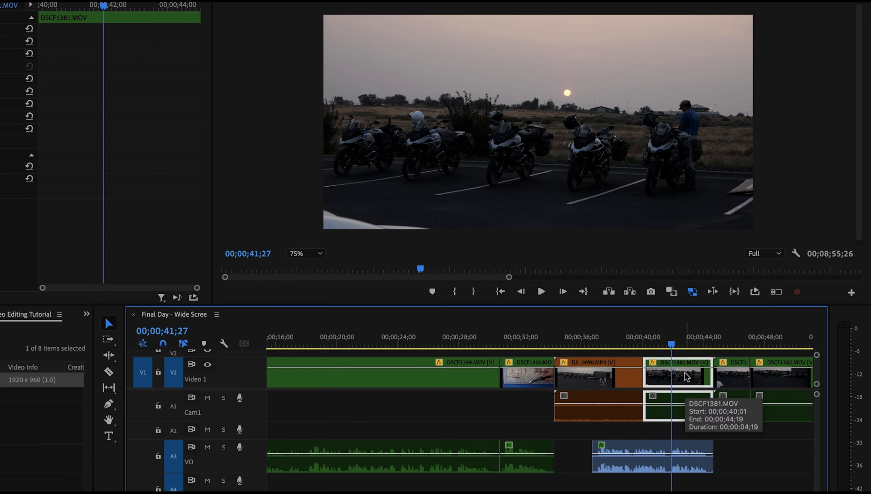
key("Delete")
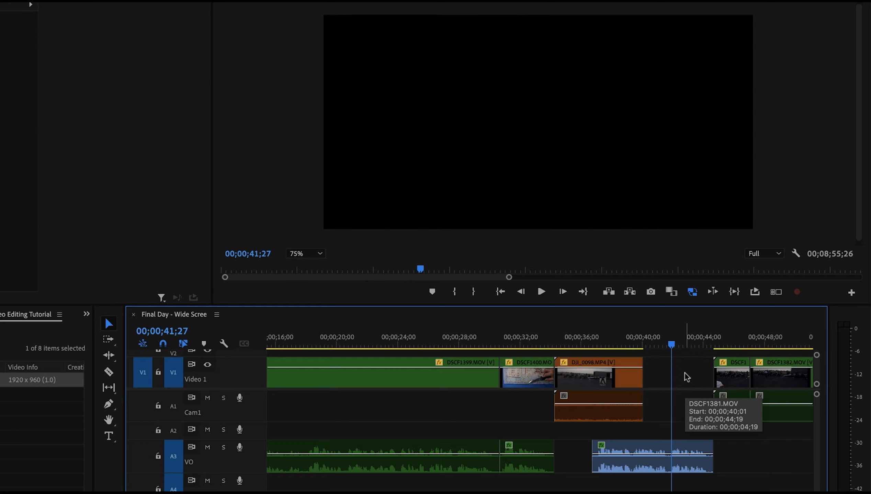
Shift all clips after the opening black video to about 00;00;12;12 using Track Select Forward.
scroll(685, 377, "up", 6)
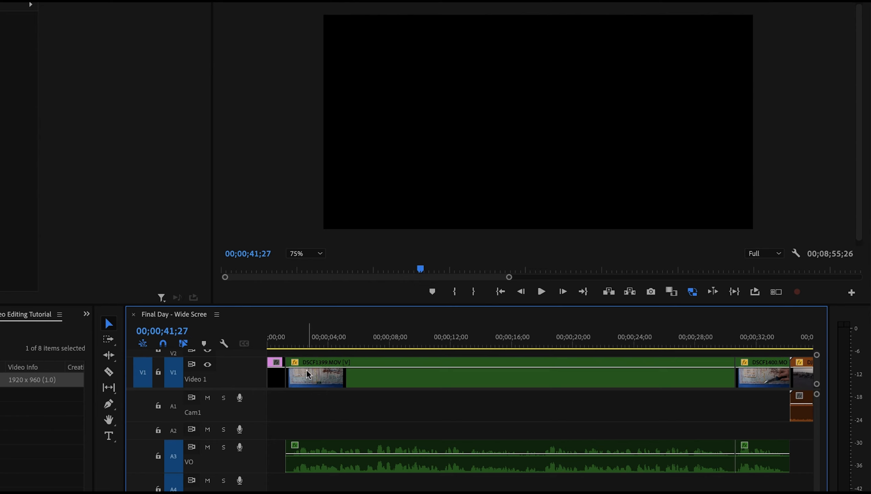
left_click(108, 339)
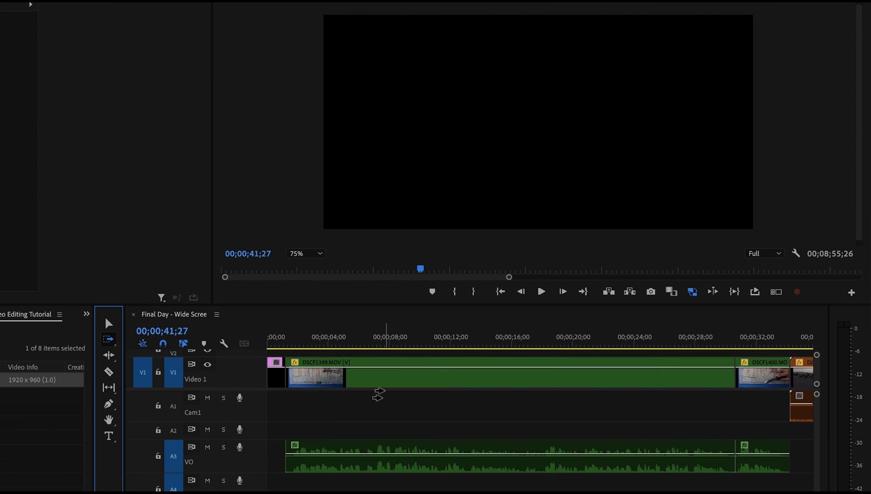
left_click_drag(361, 381, 546, 383)
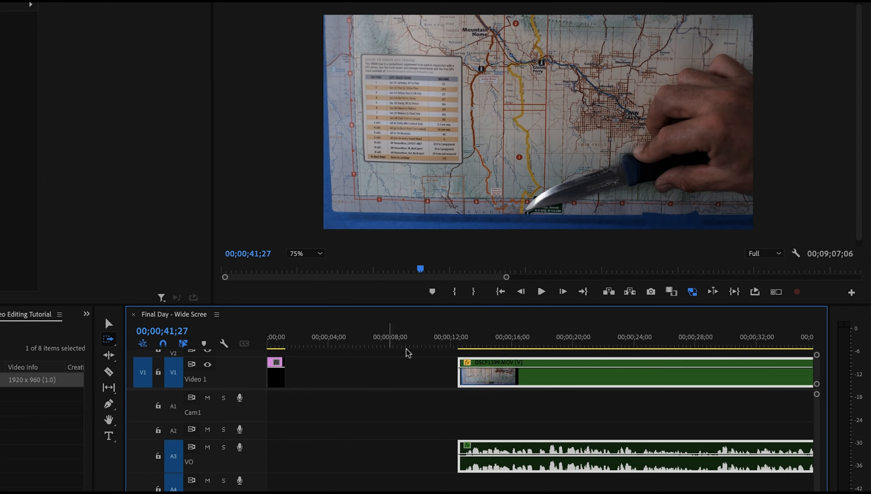
Paste DSCF1381.MOV at the end of the black video, at 00;00;01;07.
left_click(293, 341)
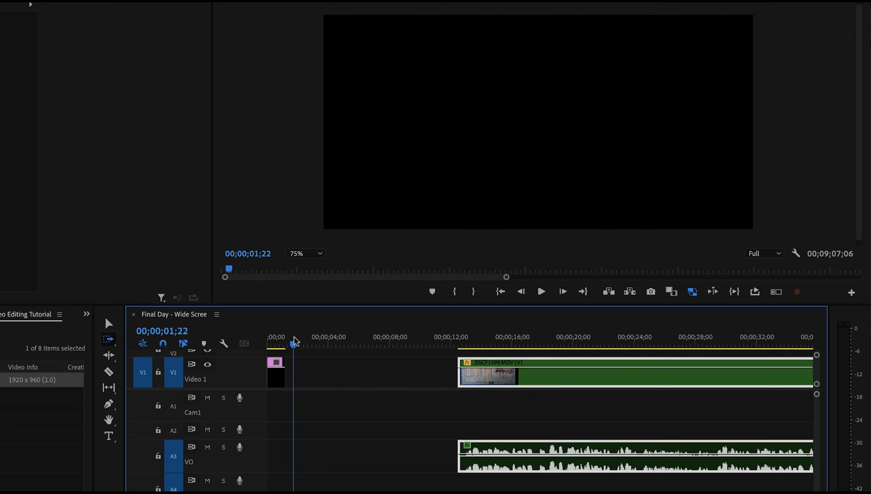
key("Up")
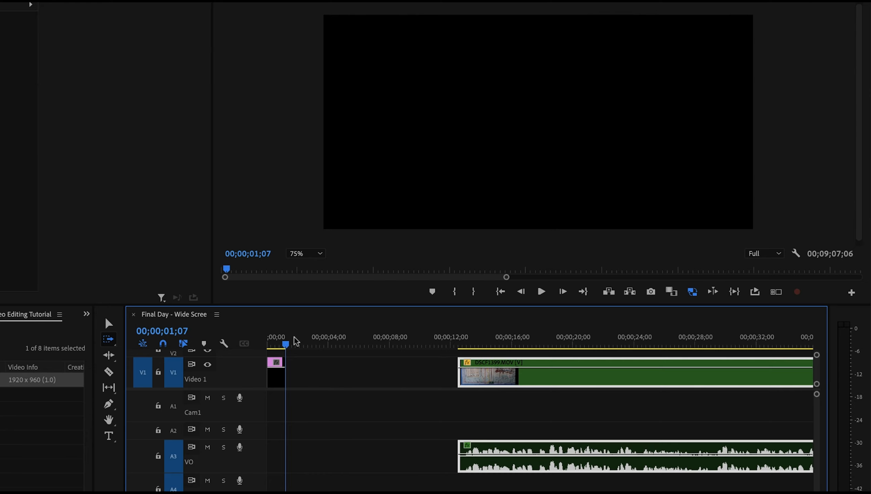
key("period")
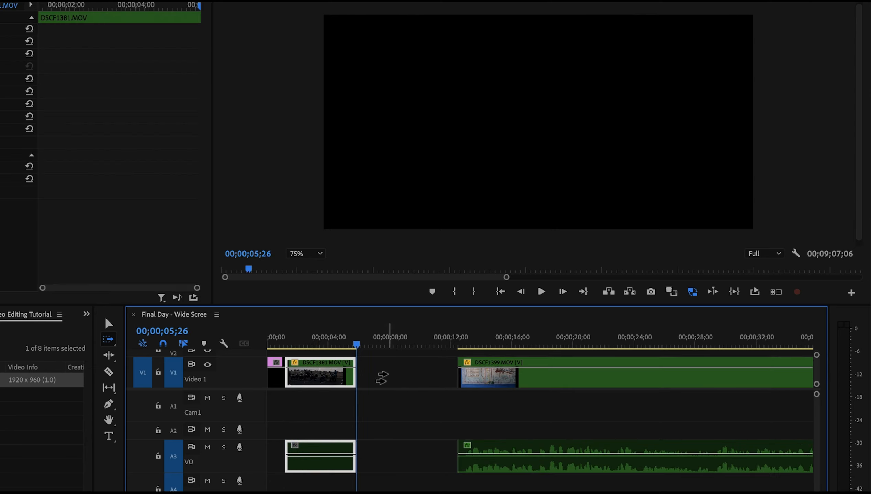
Return to the Selection tool and ripple delete the gap between DSCF1381.MOV and DSCF1399.MOV.
left_click(107, 324)
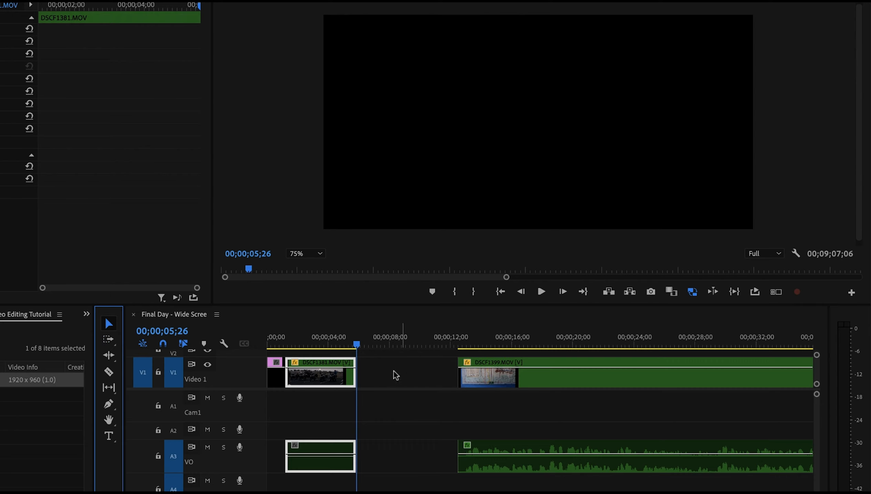
left_click(408, 378)
right_click(408, 378)
left_click(418, 384)
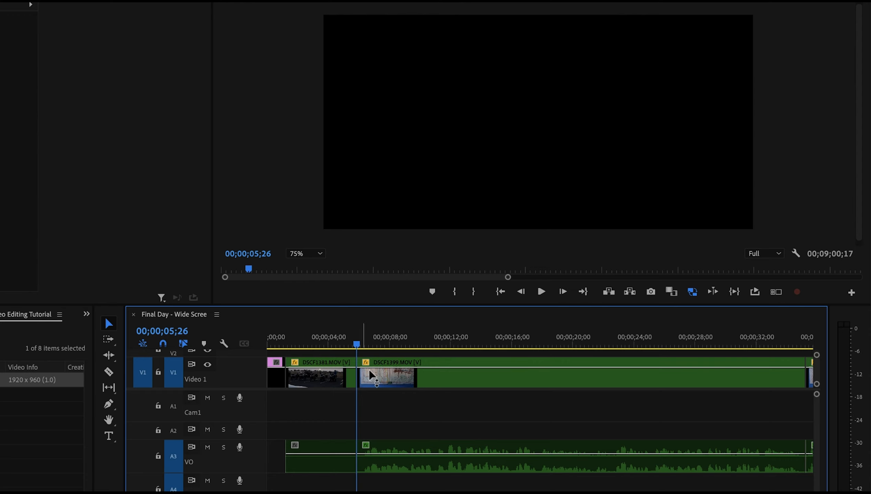
Preview the opening, trim the end of DSCF1381.MOV to about 00;00;05;08, and ripple delete the gap before DSCF1399.MOV.
left_click(273, 340)
key("space")
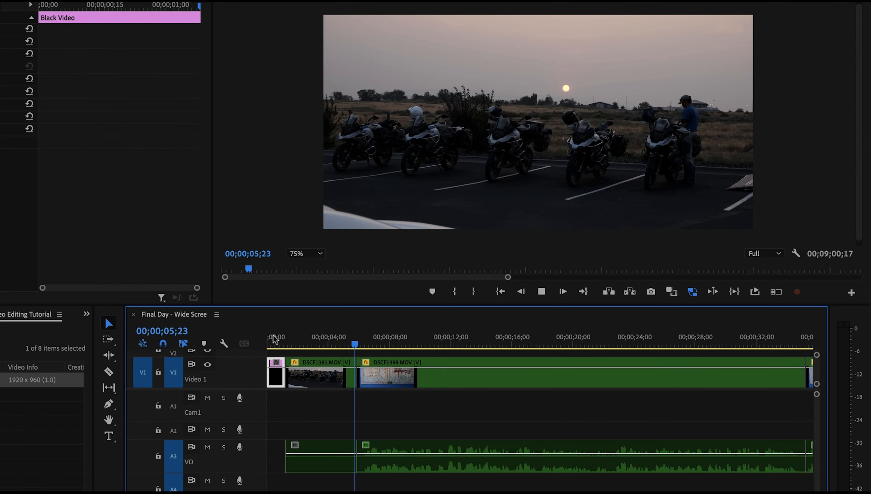
key("space")
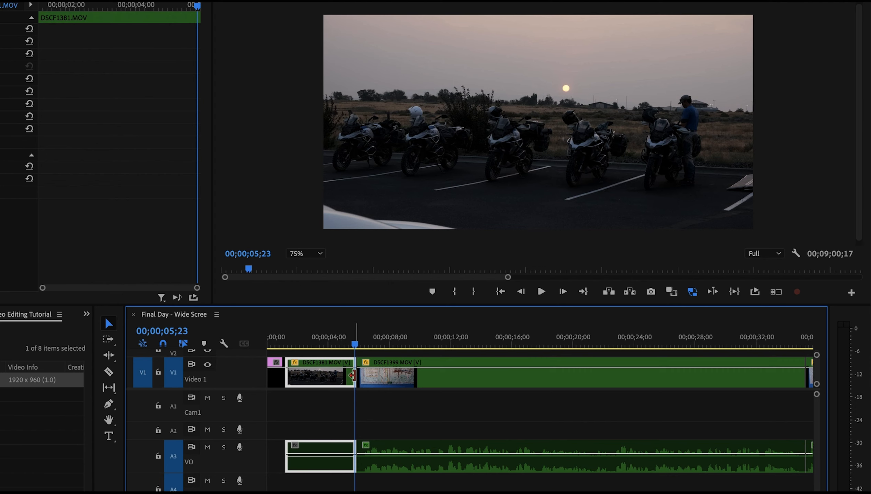
left_click_drag(350, 375, 342, 375)
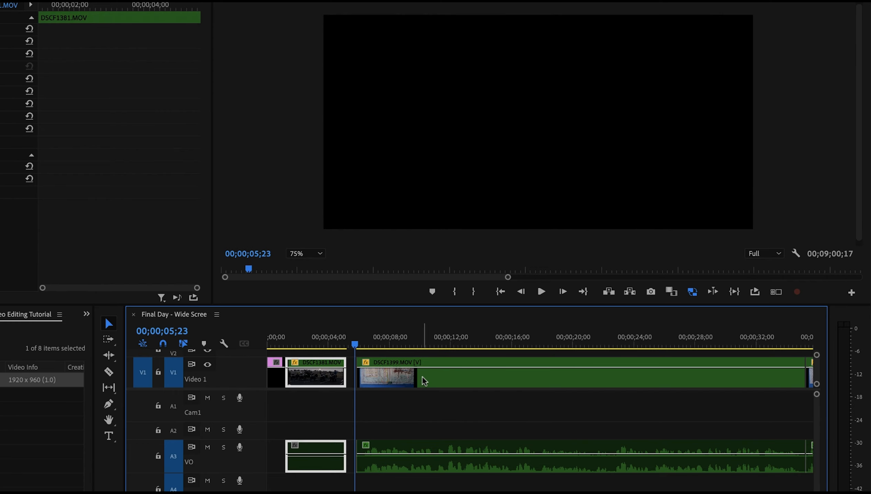
left_click(351, 378)
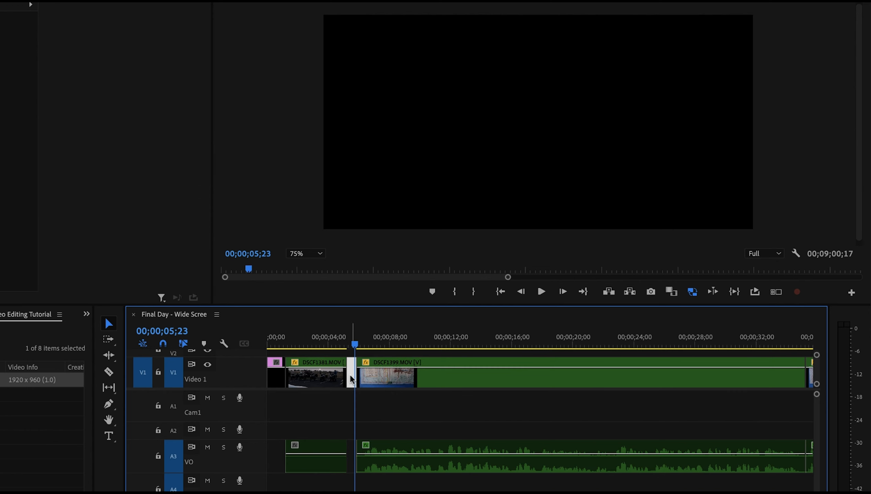
right_click(351, 378)
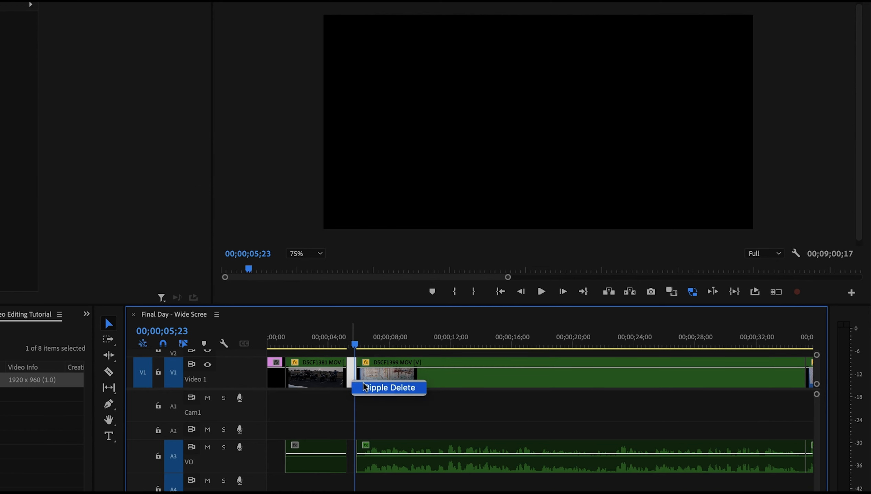
left_click(359, 388)
left_click(363, 385)
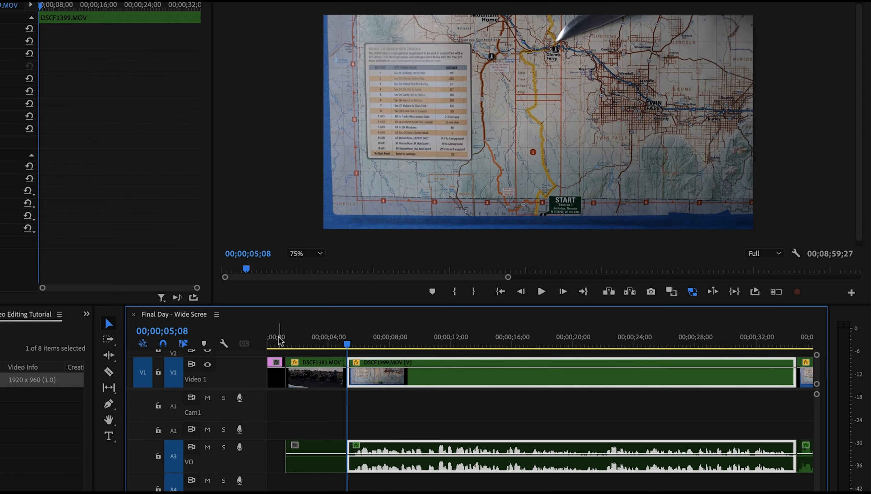
Apply the default Cross Dissolve video transition to the edits of the black video, DSCF1381.MOV and DSCF1399.MOV.
left_click_drag(277, 337, 297, 358)
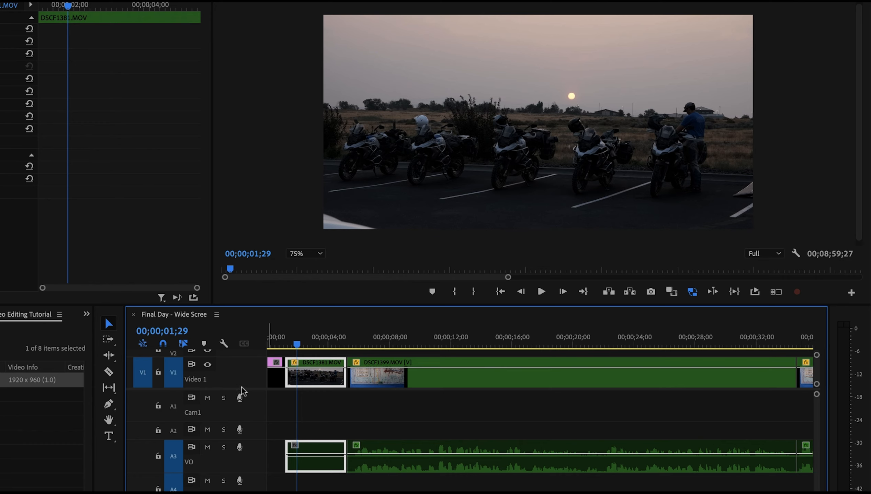
left_click_drag(242, 390, 244, 410)
left_click_drag(277, 370, 365, 393)
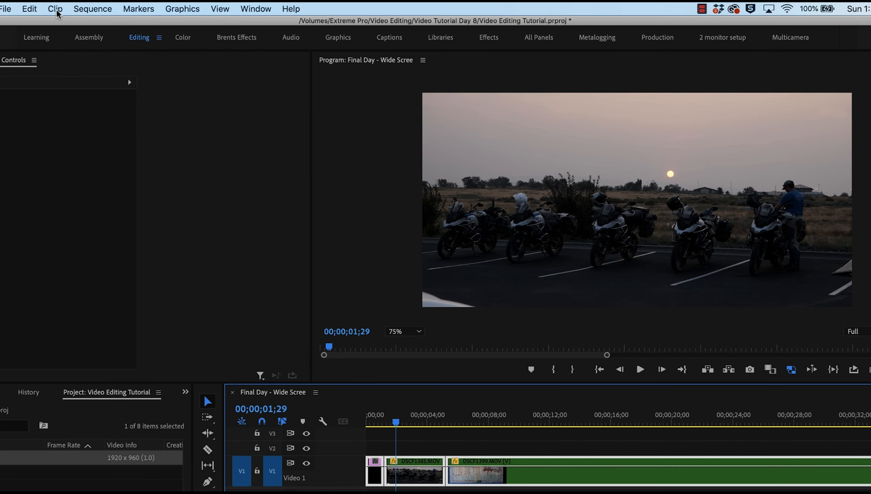
left_click(56, 9)
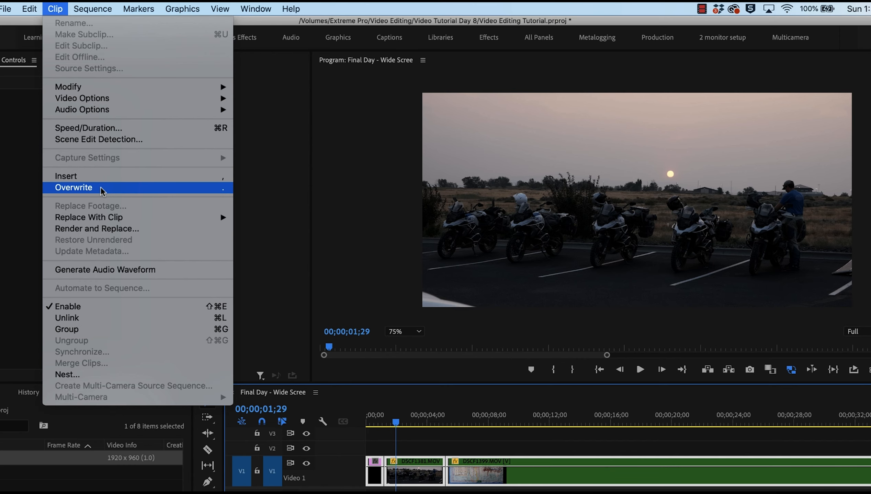
mouse_move(90, 7)
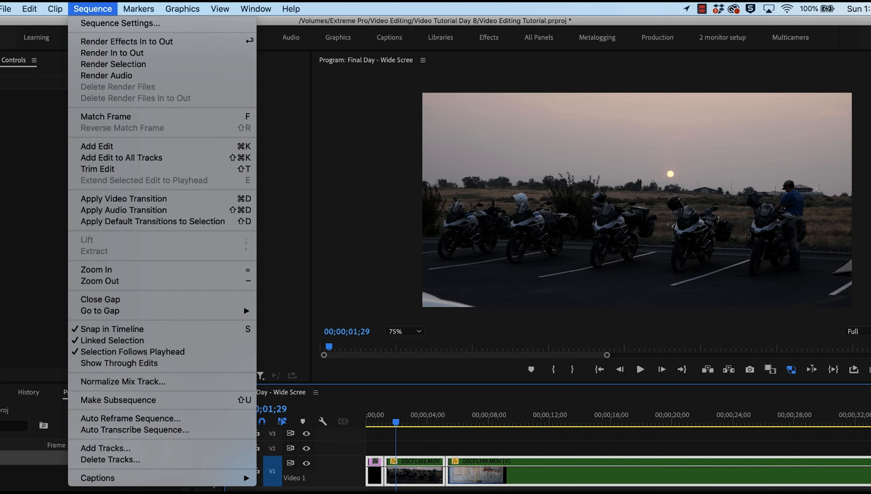
key("Escape")
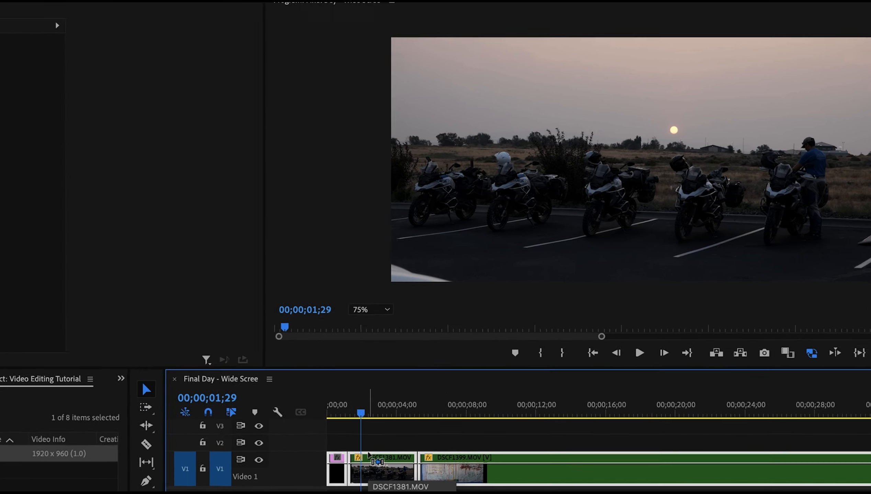
key("super+d")
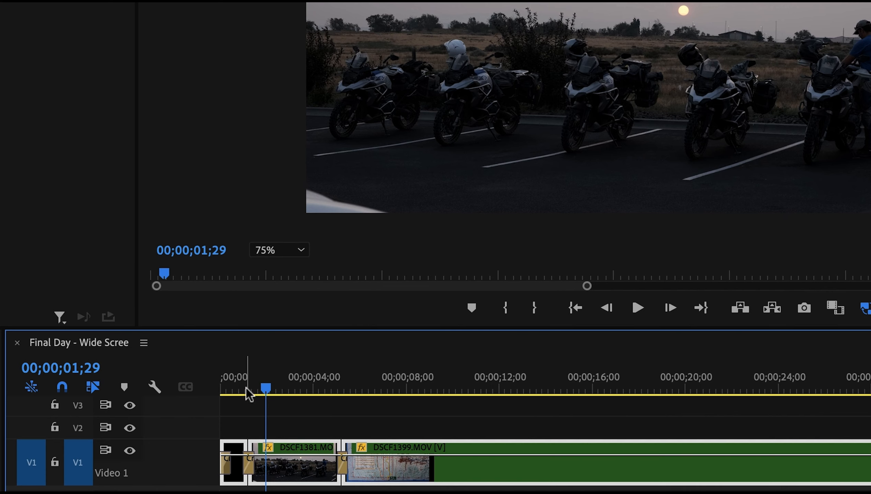
Remove the Cross Dissolve at the very start of the black video.
key("equal")
key("equal")
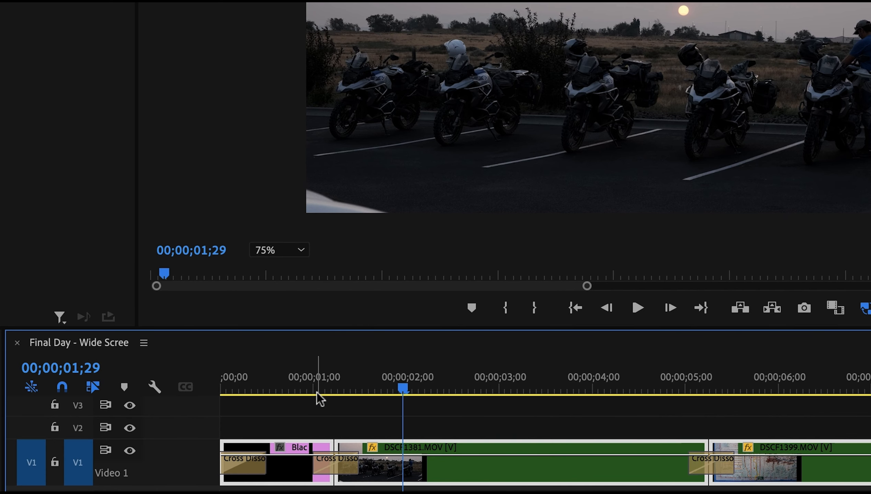
left_click(325, 415)
left_click(242, 466)
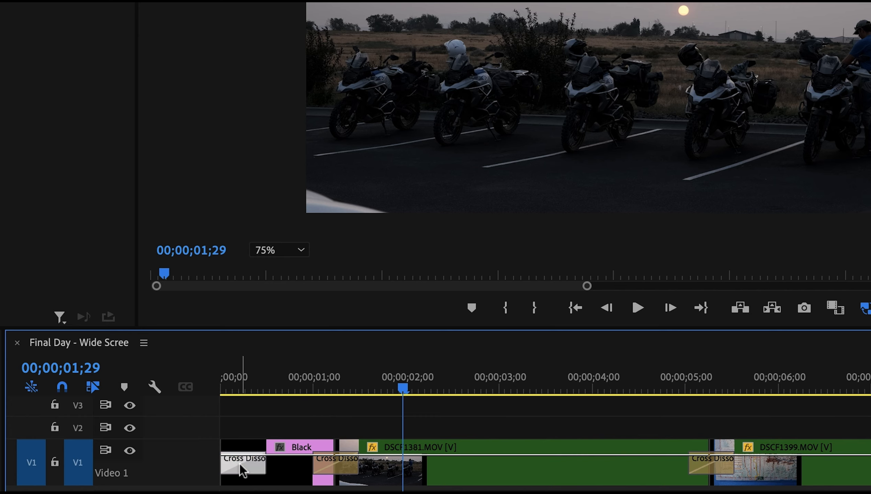
key("Delete")
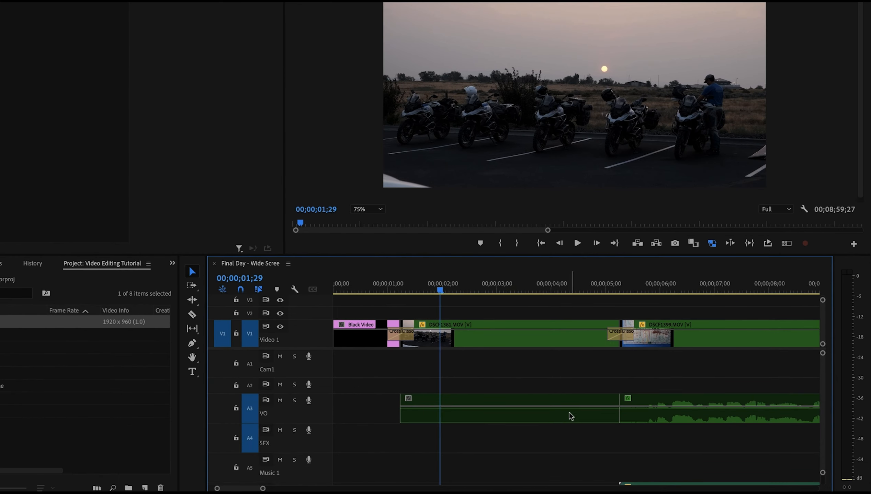
Move the clip on the Music 2 track to the start of the sequence and trim its quiet beginning.
left_click(613, 493)
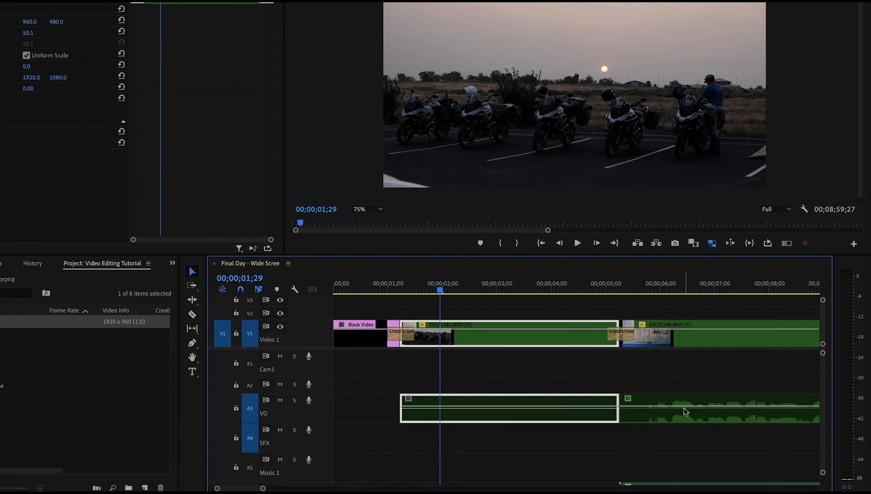
scroll(652, 420, "down", 4)
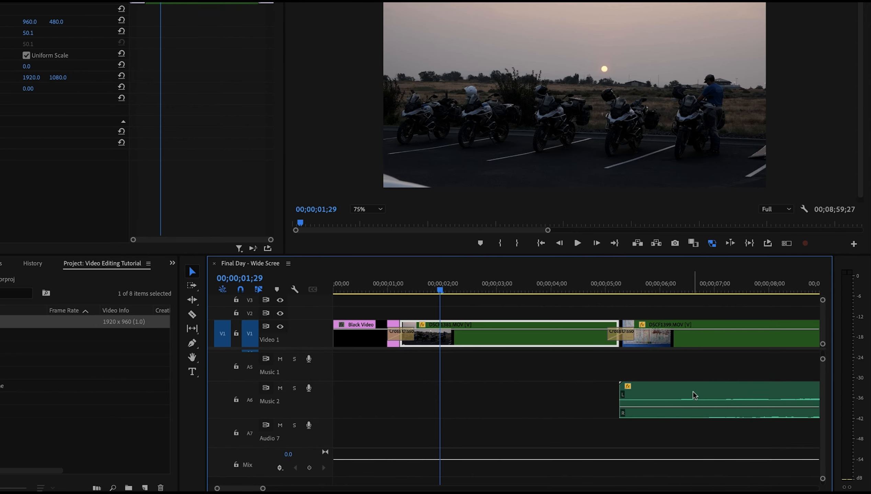
left_click_drag(695, 395, 405, 412)
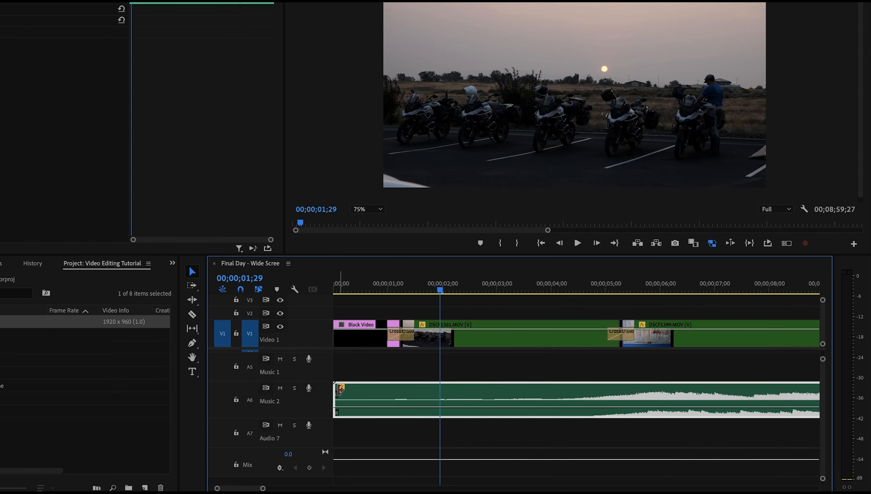
left_click_drag(335, 393, 358, 402)
Preview the opening with its transitions and music, and select the Cross Dissolve between DSCF1381.MOV and DSCF1399.MOV.
key("Home")
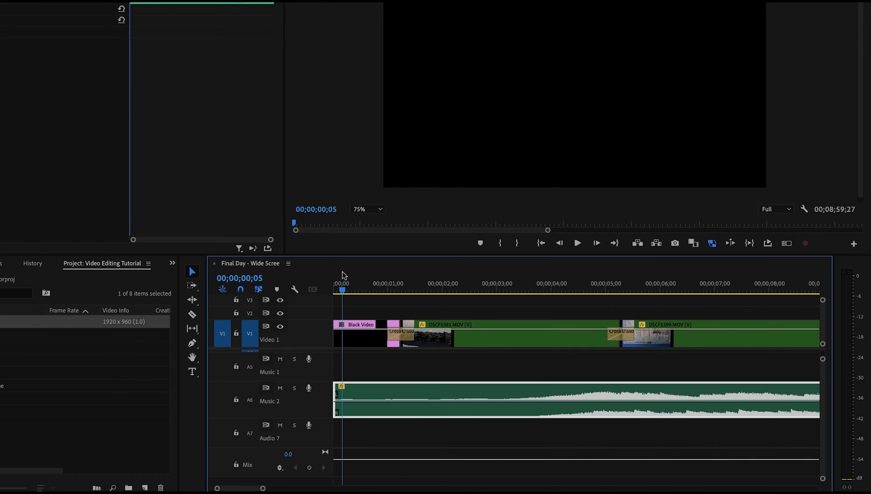
key("space")
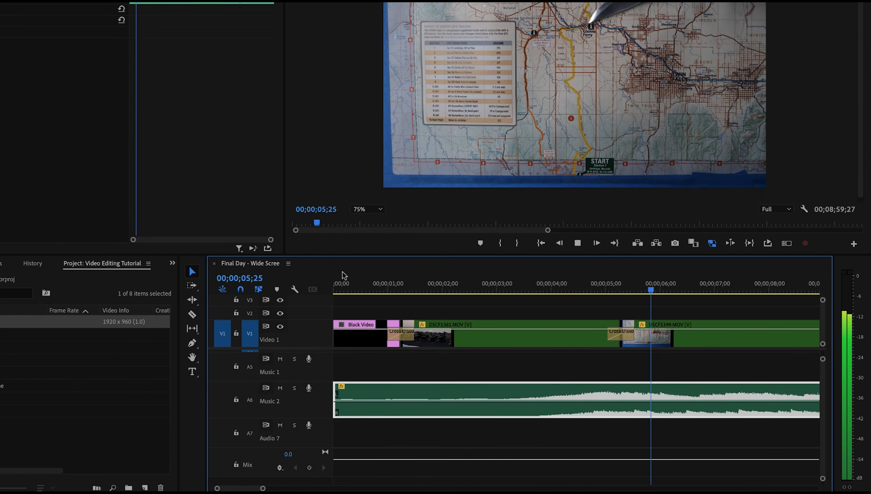
key("space")
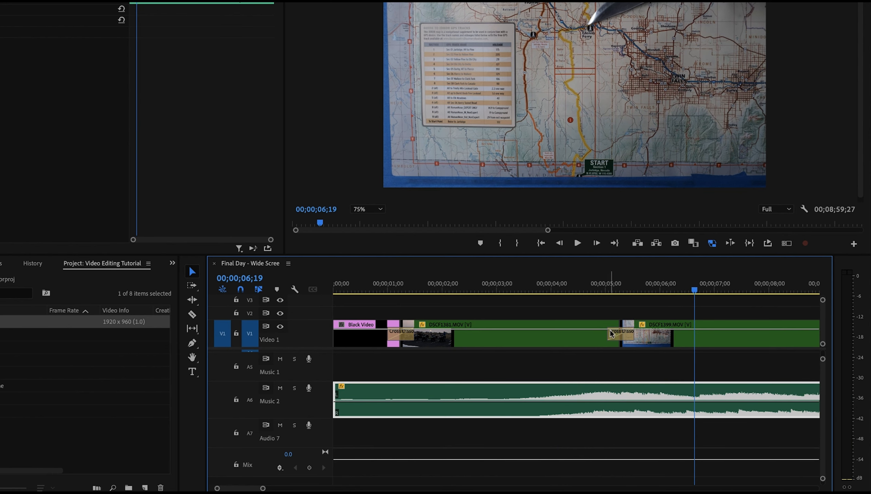
left_click(613, 337)
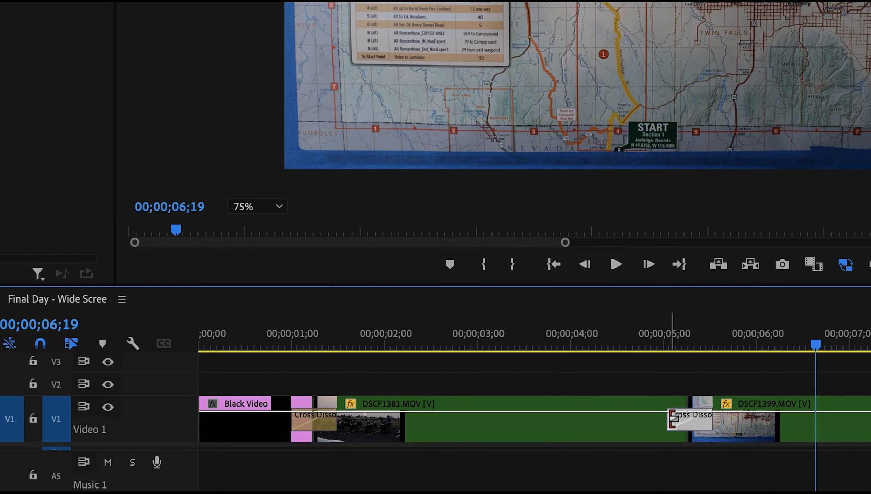
Lengthen the Cross Dissolve between DSCF1381.MOV and DSCF1399.MOV to about 00;00;01;03 and play back the edit.
left_click_drag(672, 419, 642, 420)
left_click_drag(643, 420, 645, 421)
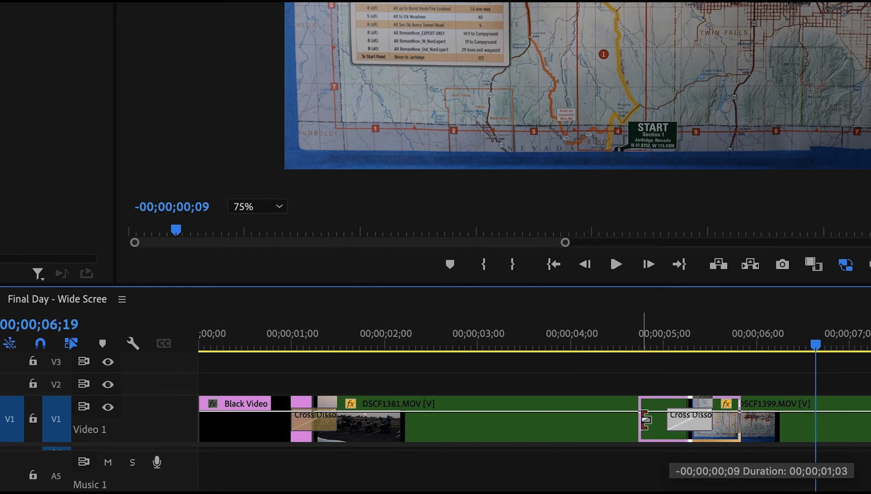
left_click_drag(645, 420, 646, 420)
left_click(589, 342)
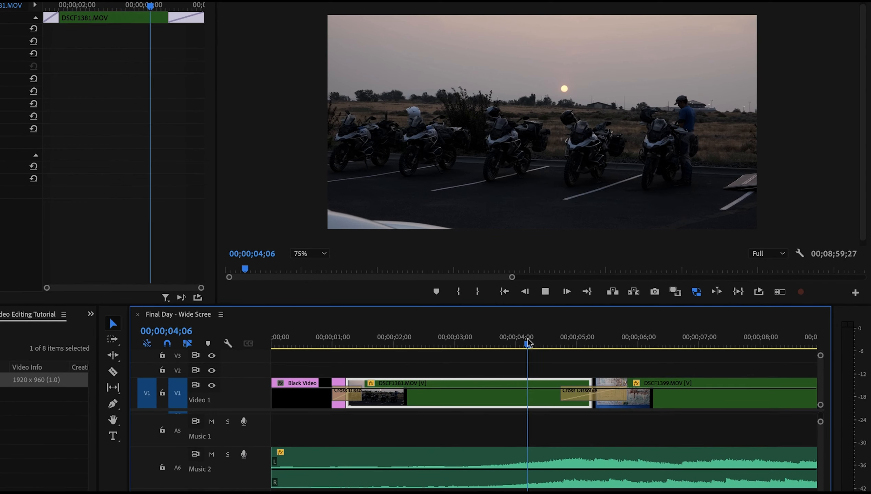
key("space")
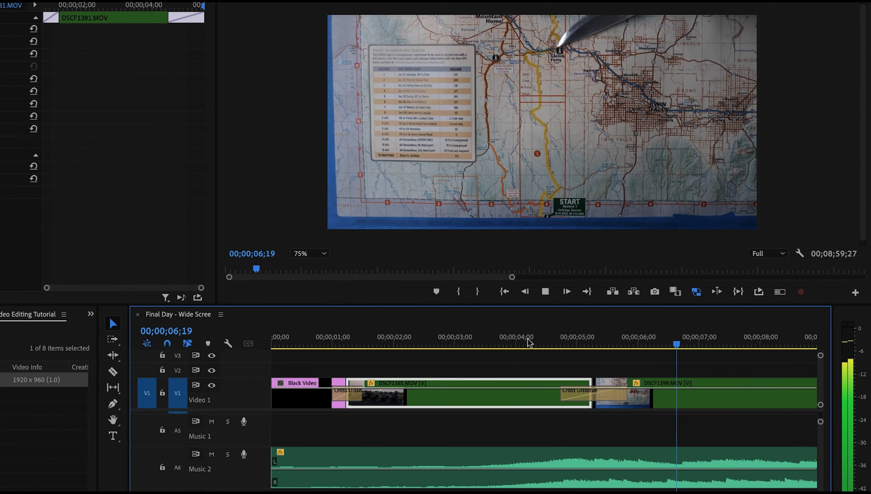
key("space")
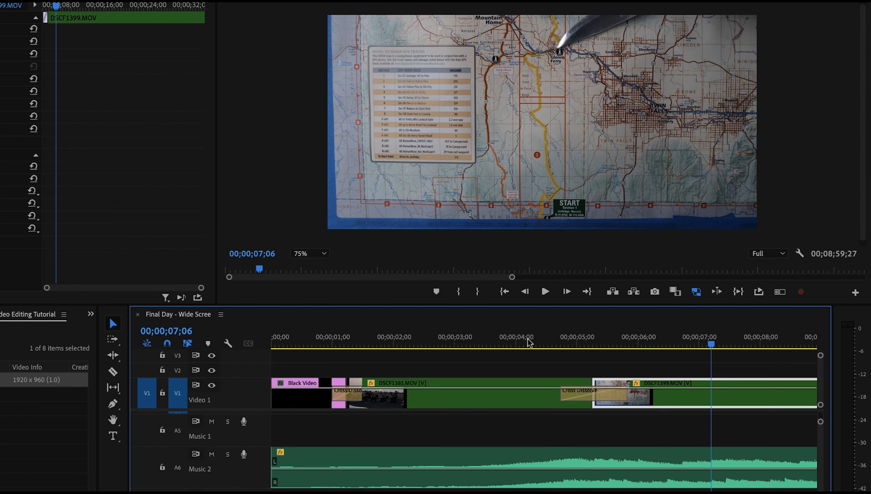
Review the end of DSCF1399.MOV and the following DSCF1400.MOV, DJI_0098.MP4 and DSCF1382.MOV clips against the music.
key("minus")
key("minus")
key("minus")
key("minus")
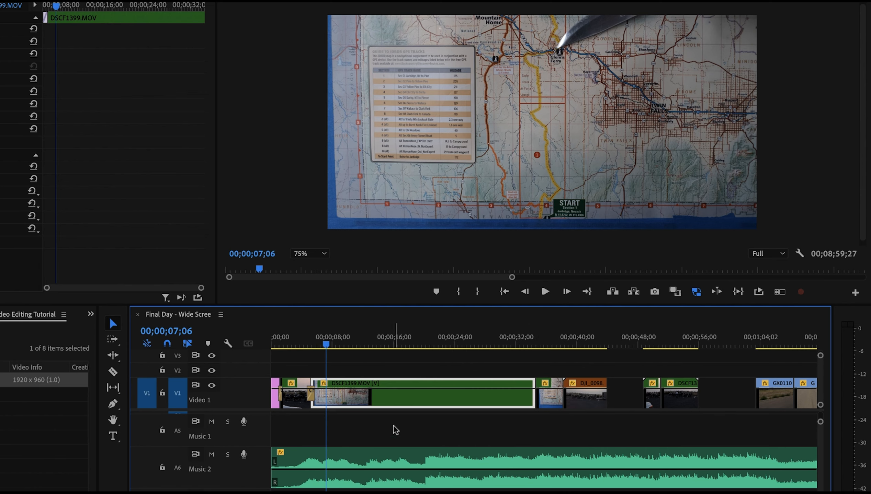
left_click(522, 340)
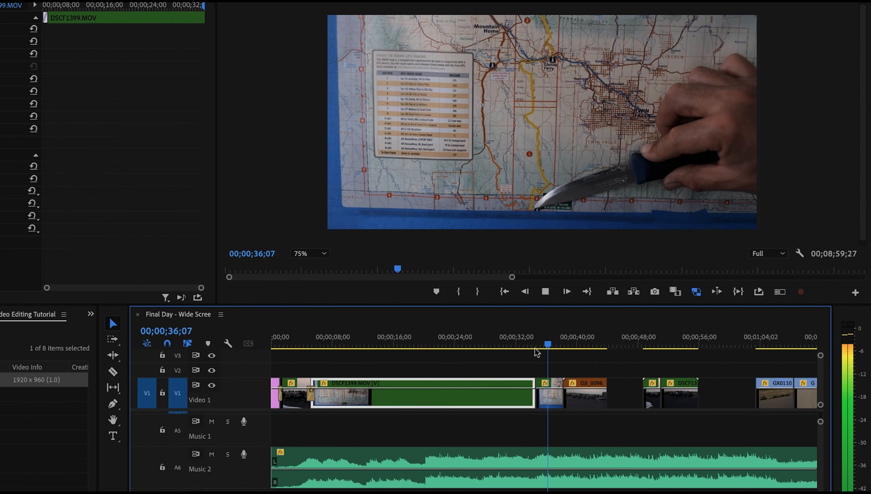
key("space")
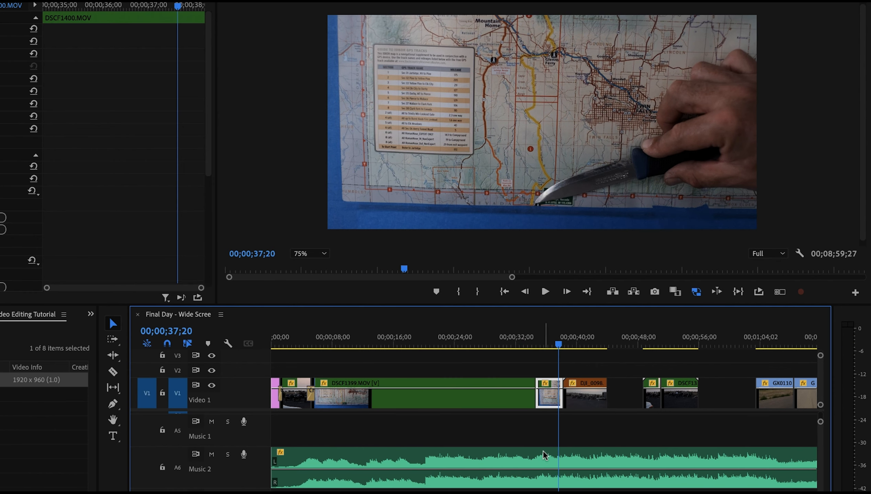
left_click(545, 474)
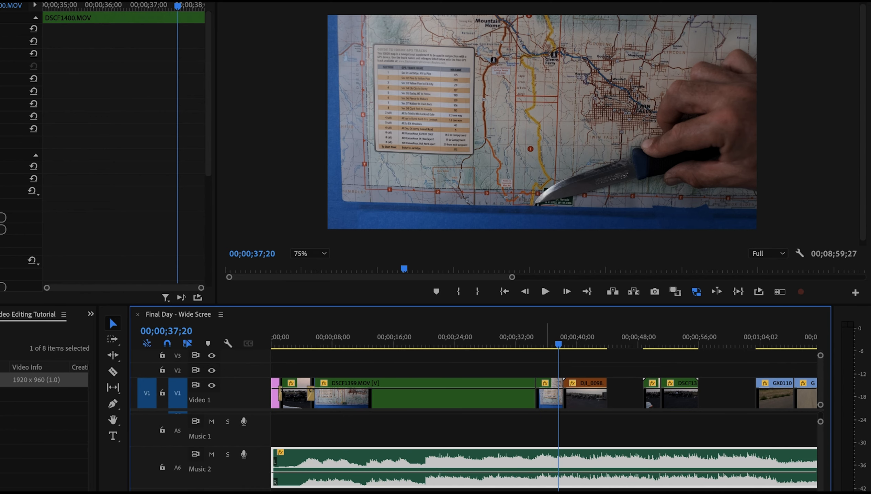
left_click(567, 340)
key("space")
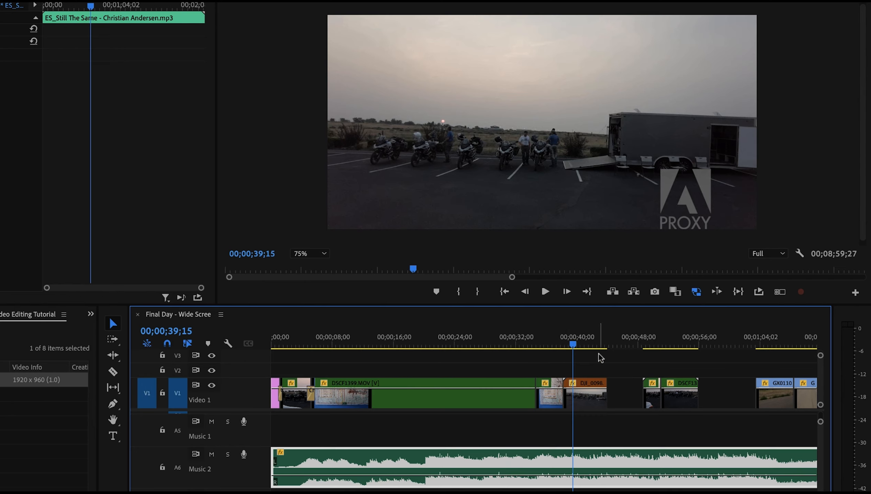
left_click_drag(598, 341, 678, 334)
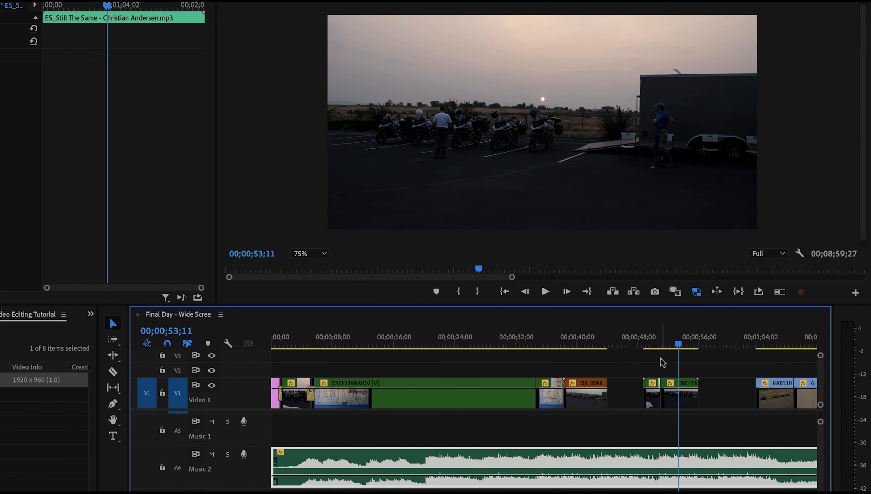
Delete DJI_0098.MP4 and the short DSCF1382.MOV clip, move the longer DSCF1382.MOV clip directly after DSCF1400.MOV, and preview the cut.
left_click(596, 400)
key("=")
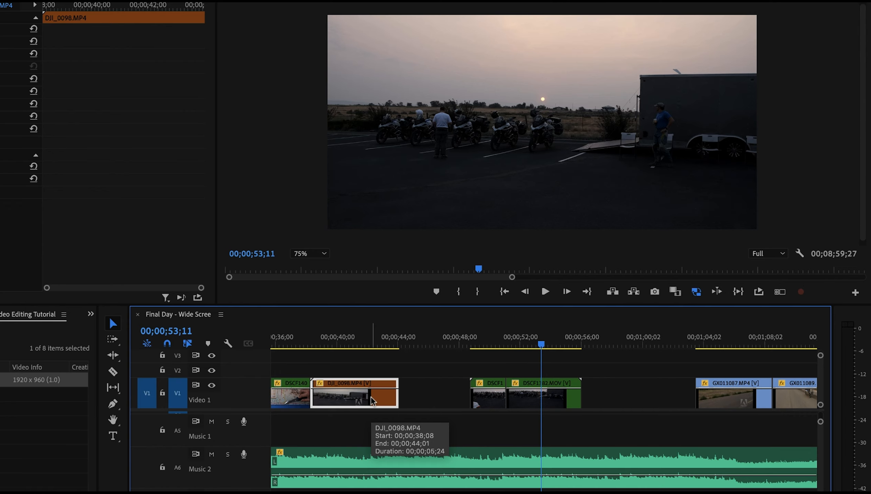
key("Delete")
left_click(487, 401)
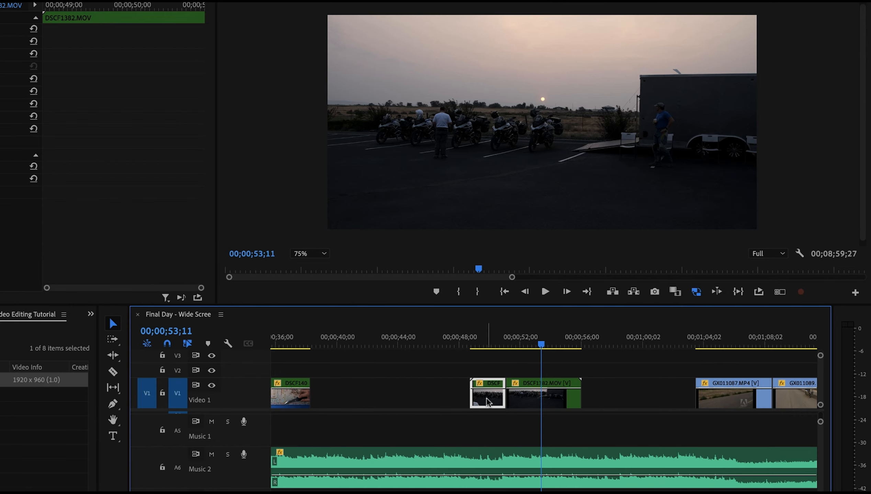
key("Delete")
left_click_drag(515, 401, 325, 401)
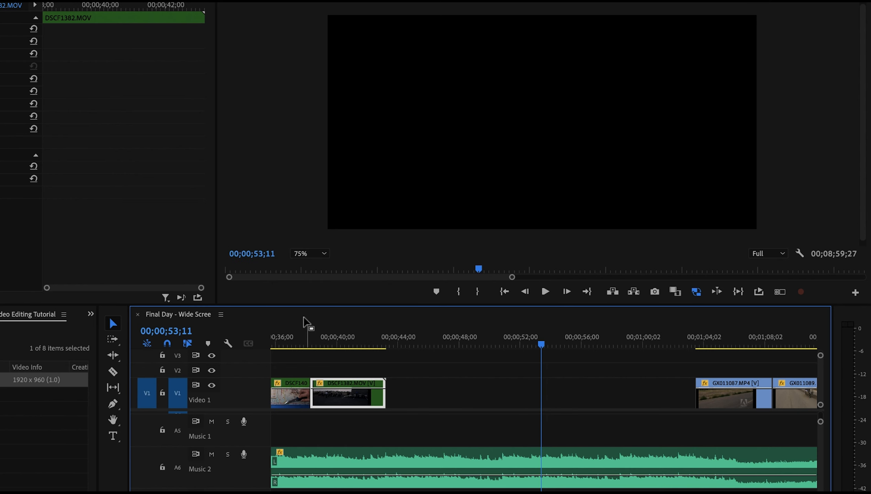
left_click(302, 332)
key("space")
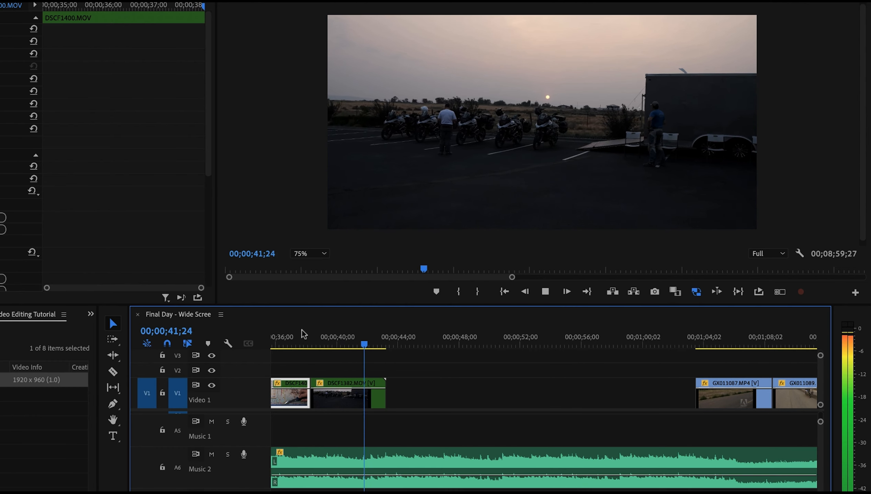
key("space")
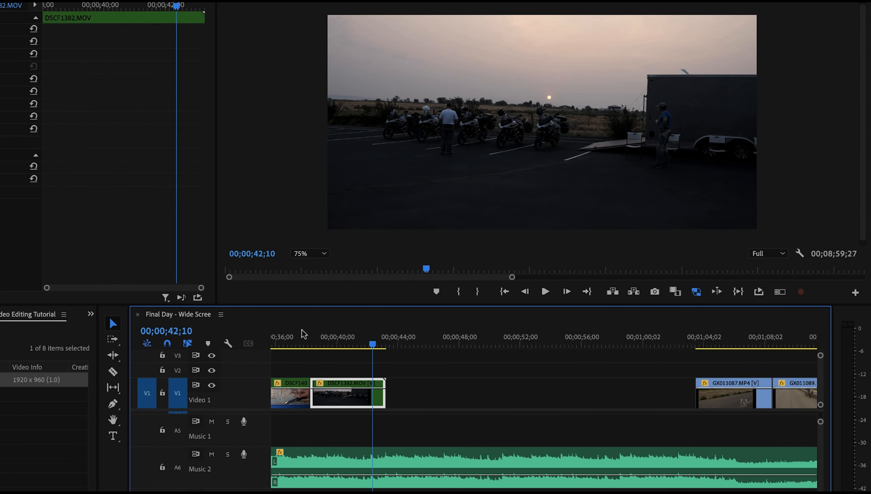
Shift the DSCF1470.MOV voice-over clip on the VO track slightly earlier under DSCF1382.MOV and play back its timing.
key("minus")
key("minus")
key("minus")
key("minus")
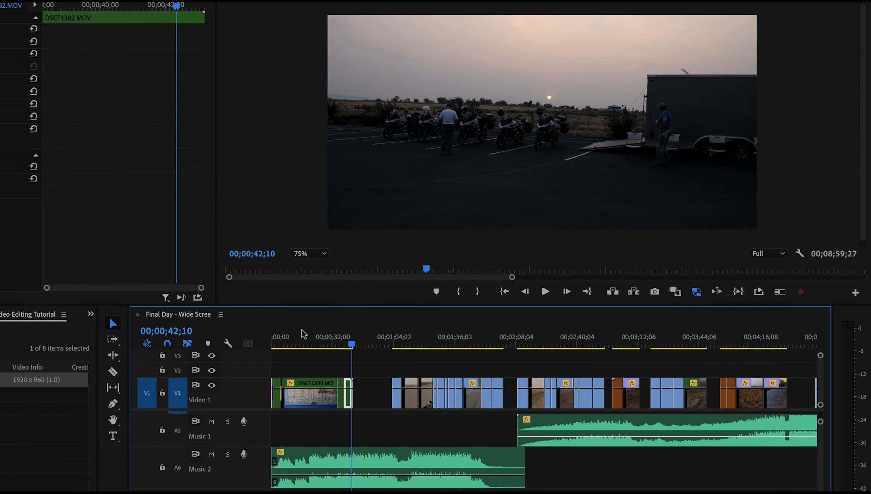
scroll(244, 429, "up", 4)
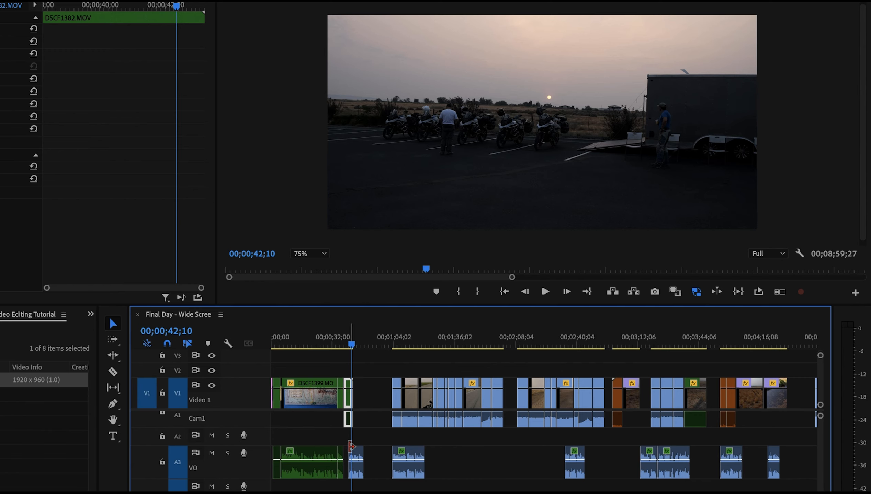
key("equal")
key("equal")
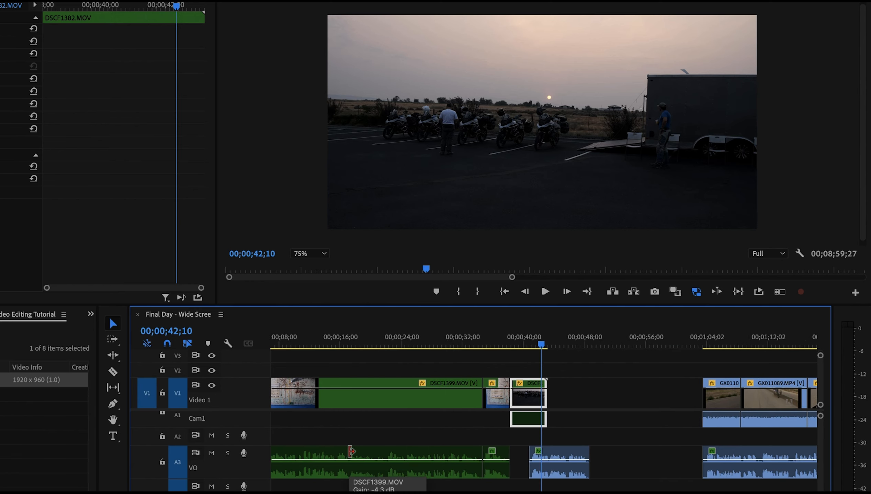
left_click_drag(574, 459, 556, 458)
left_click(470, 345)
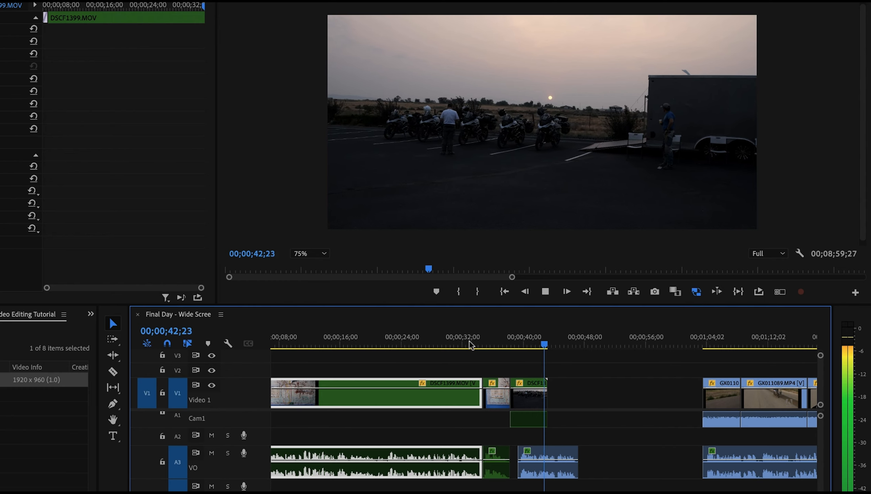
key("space")
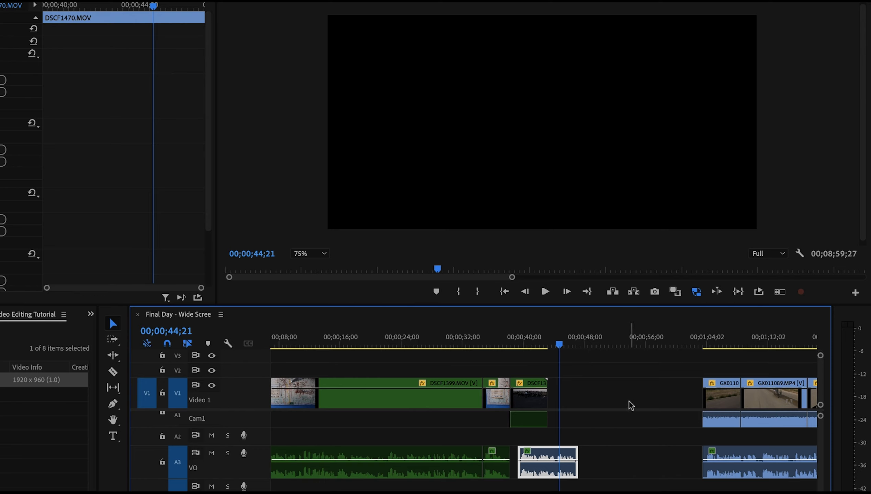
Scrub through the GX riding clips and move GX011091.MP4 directly after DSCF1382.MOV on Video 1.
left_click(713, 342)
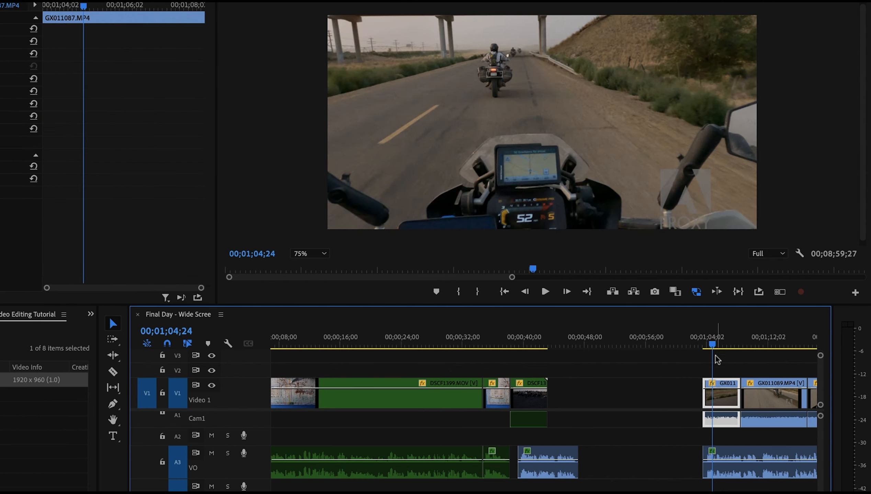
scroll(687, 404, "right", 5)
left_click_drag(546, 343, 673, 328)
left_click_drag(688, 401, 349, 403)
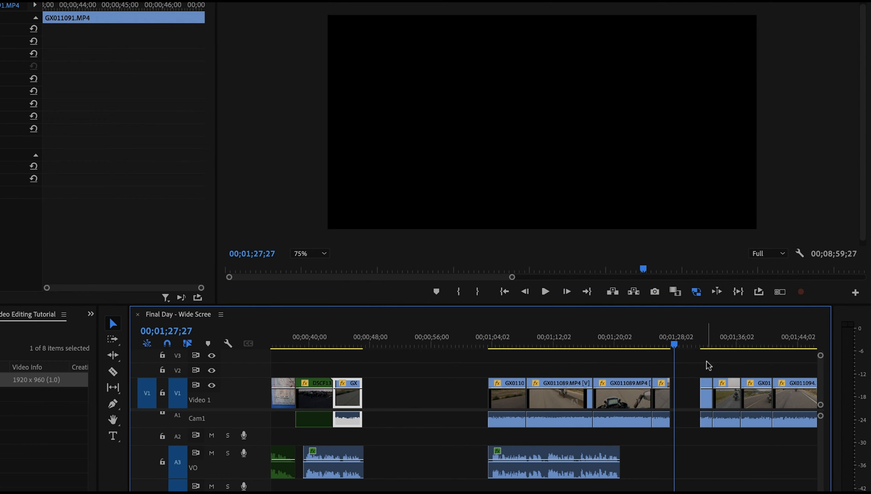
Preview the riding clips around GX011089.MP4, expand the Cam1 audio track and mute it.
scroll(709, 366, "down", 5)
left_click_drag(695, 341, 511, 346)
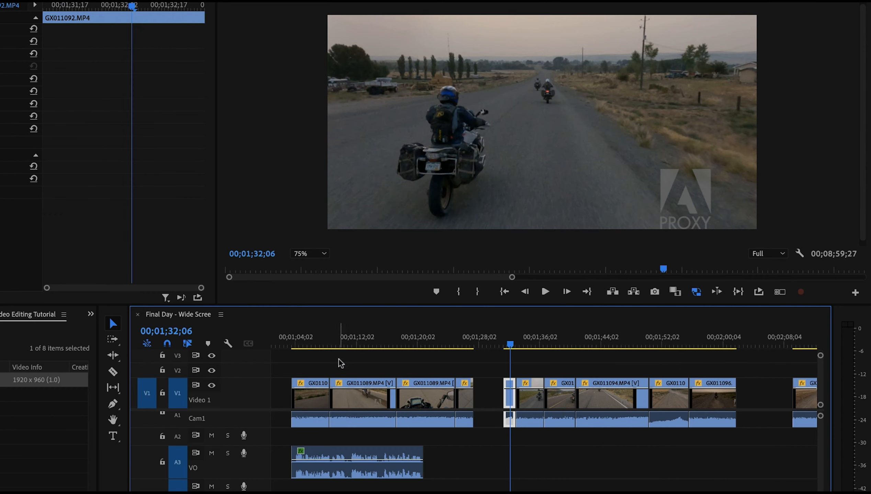
left_click(350, 342)
key("space")
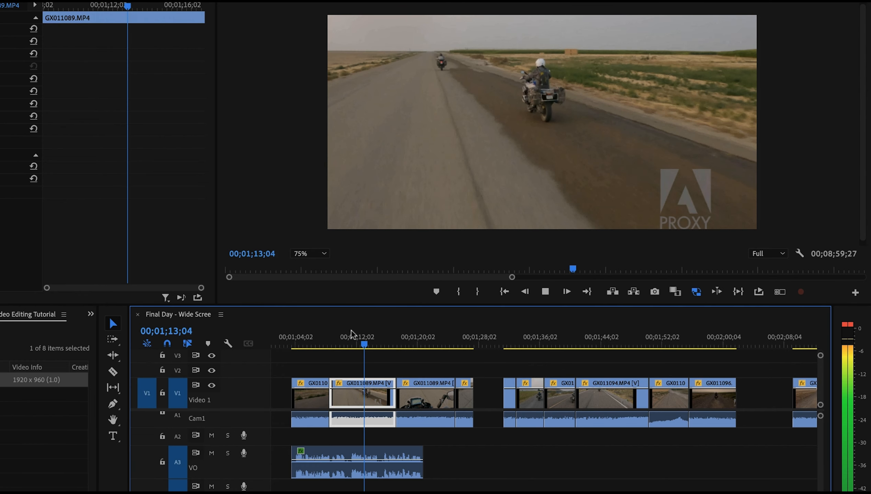
key("space")
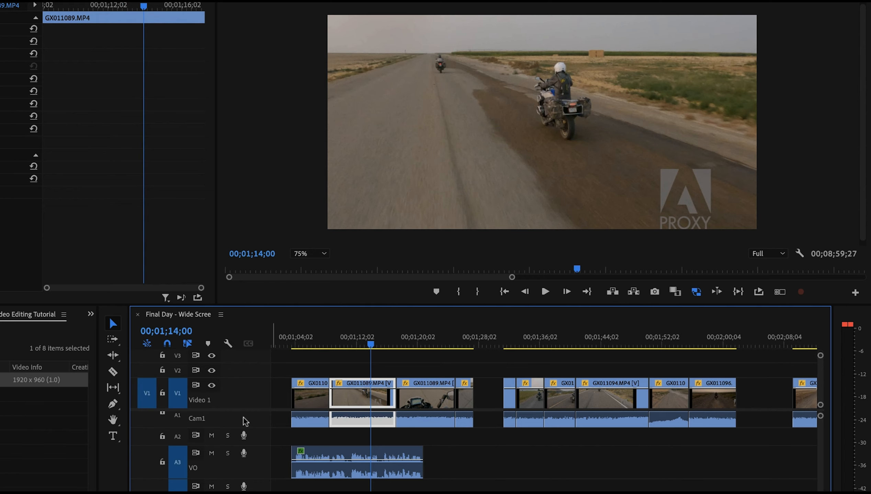
double_click(219, 422)
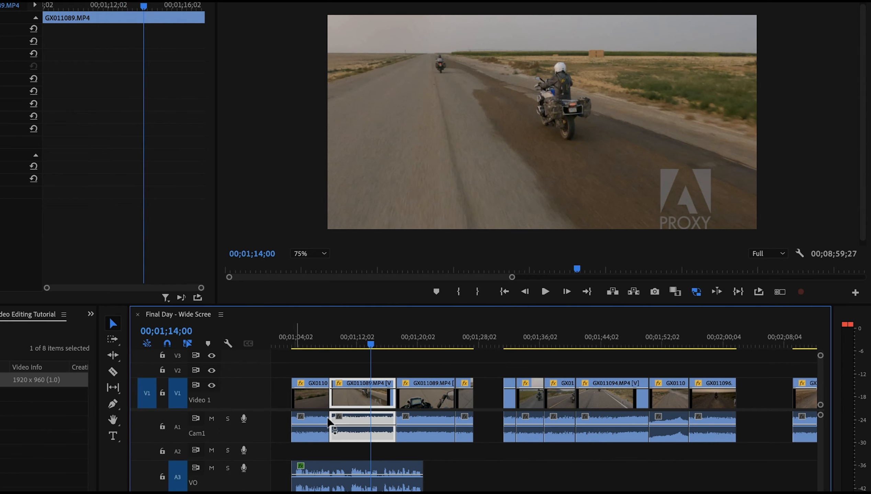
left_click(212, 420)
Listen to the voice-over under the GX011089.MP4 clips and the start of the voice-over clip beneath GX011102.MP4.
key("space")
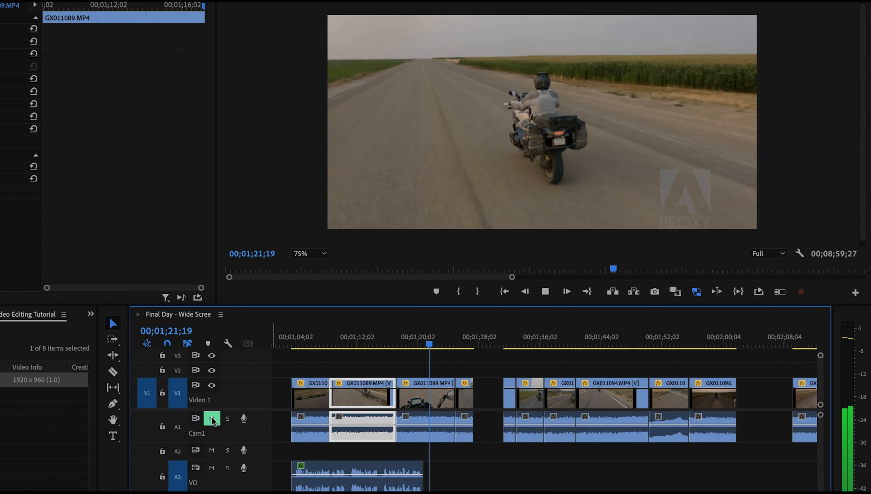
key("space")
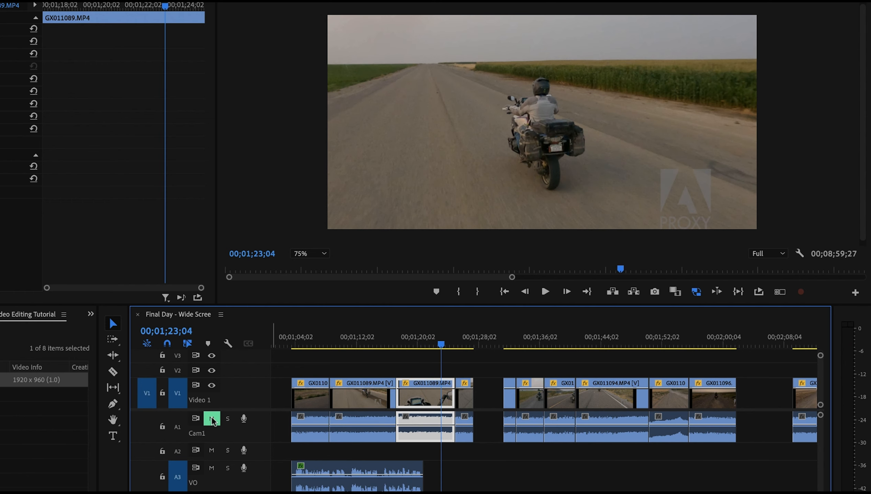
scroll(382, 491, "down", 5)
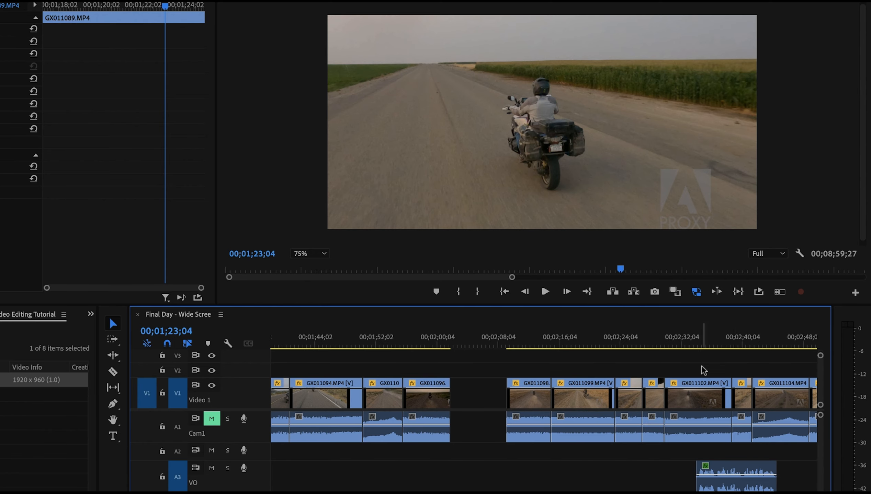
left_click(697, 341)
key("space")
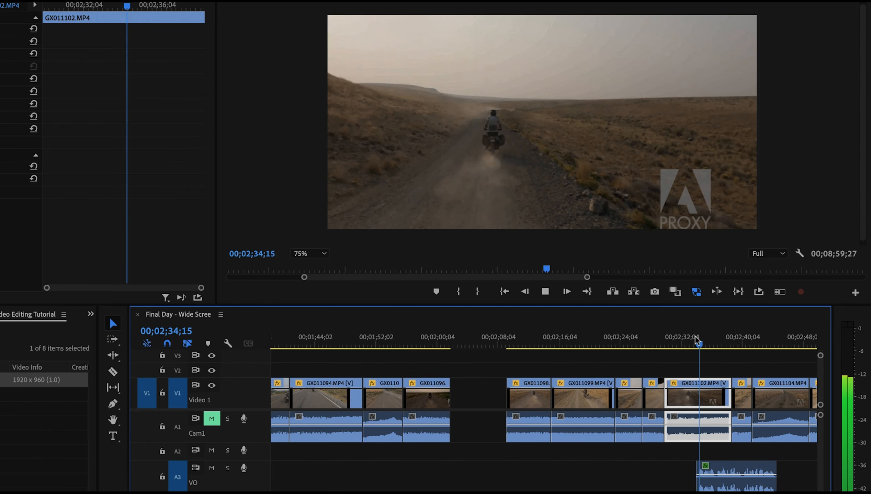
key("space")
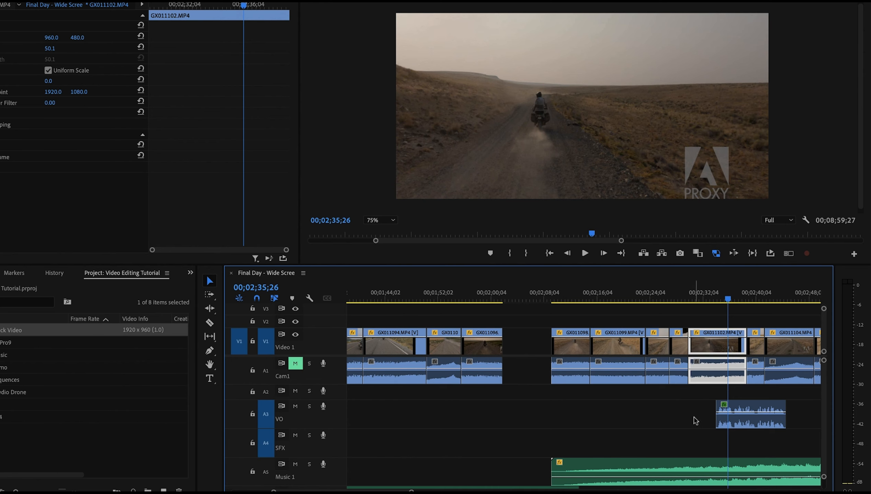
Move the second GX011089.MP4 clip directly after GX011091.MP4 on Video 1 and check its opening frames.
scroll(696, 421, "up", 5)
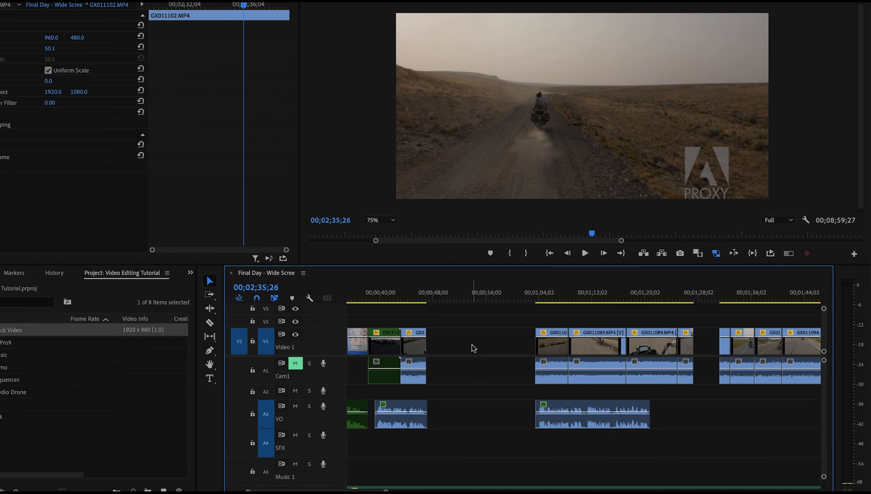
left_click_drag(574, 301, 643, 290)
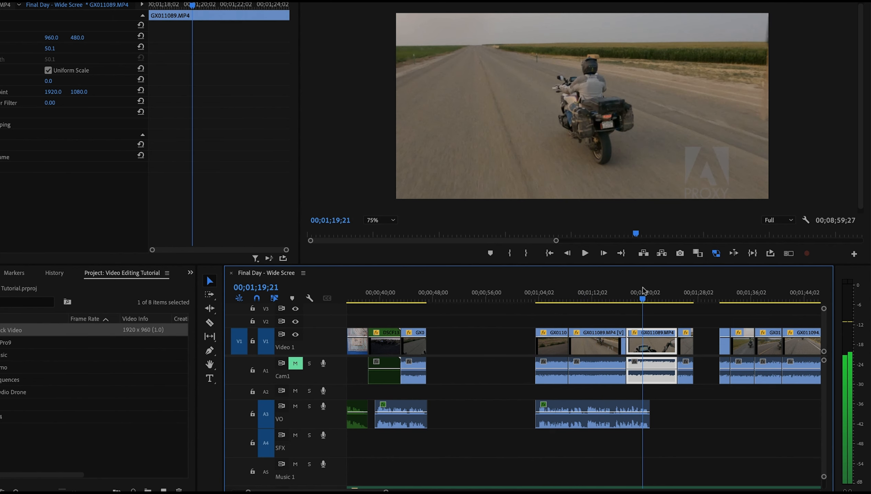
left_click_drag(661, 342, 464, 343)
left_click_drag(432, 293, 445, 293)
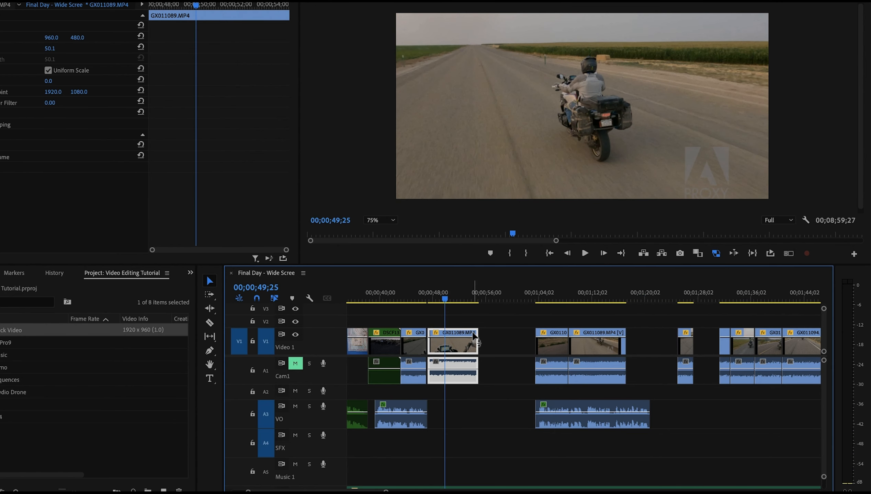
mouse_move(472, 333)
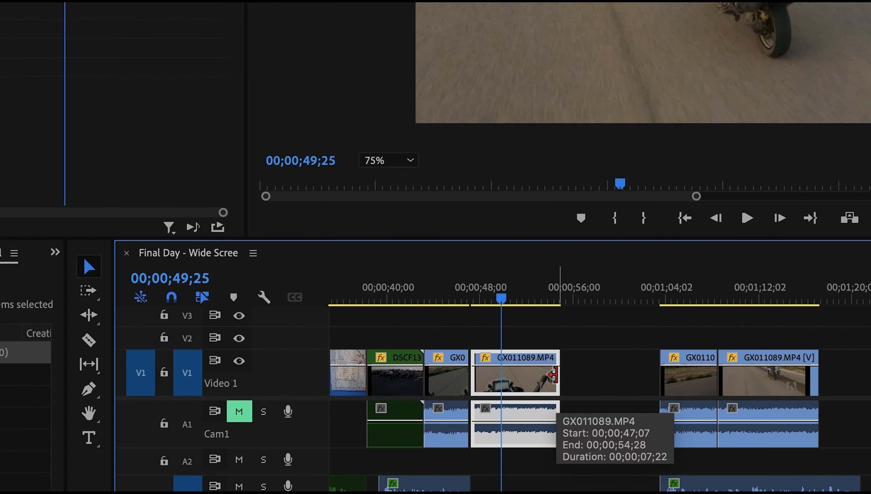
Trim the end of the GX011089.MP4 clip following GX011091.MP4 on Video 1 to a duration of about 4 seconds.
left_click_drag(552, 375, 511, 377)
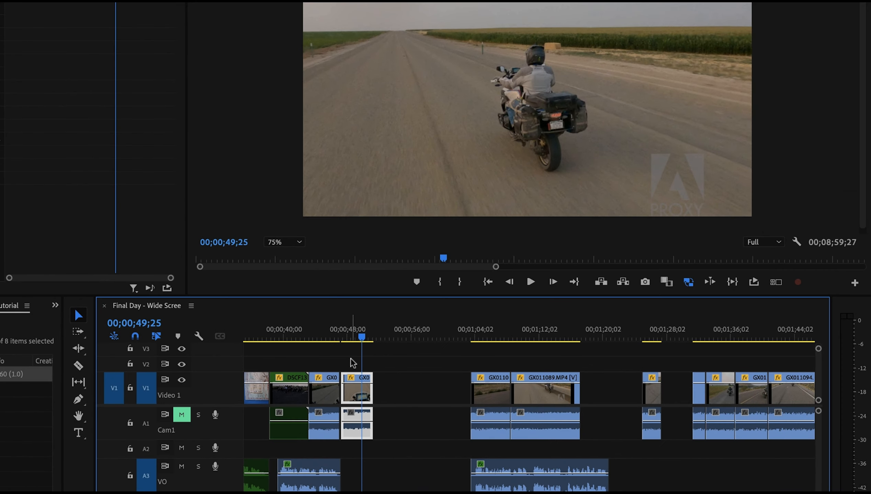
left_click_drag(347, 384, 345, 384)
Move GX011090.MP4 directly after the trimmed GX011089.MP4 clip on Video 1 and place GX011094.MP4 right behind it.
left_click_drag(482, 323, 651, 316)
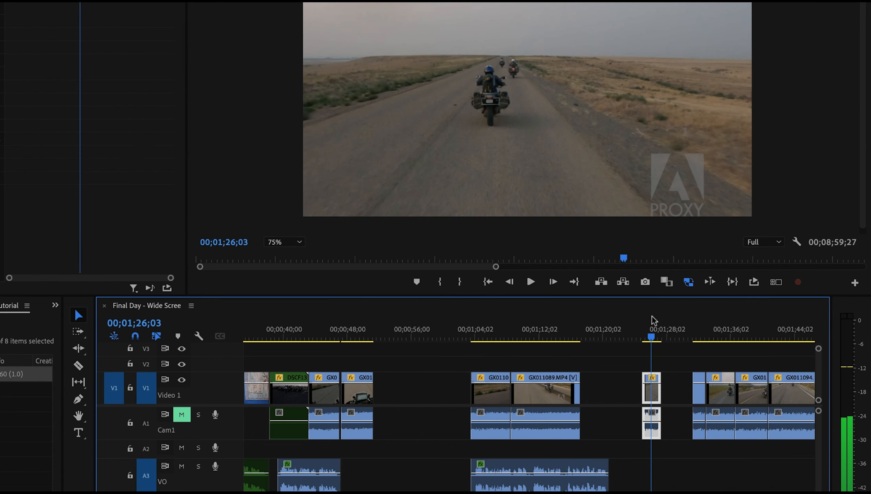
left_click_drag(656, 392, 393, 394)
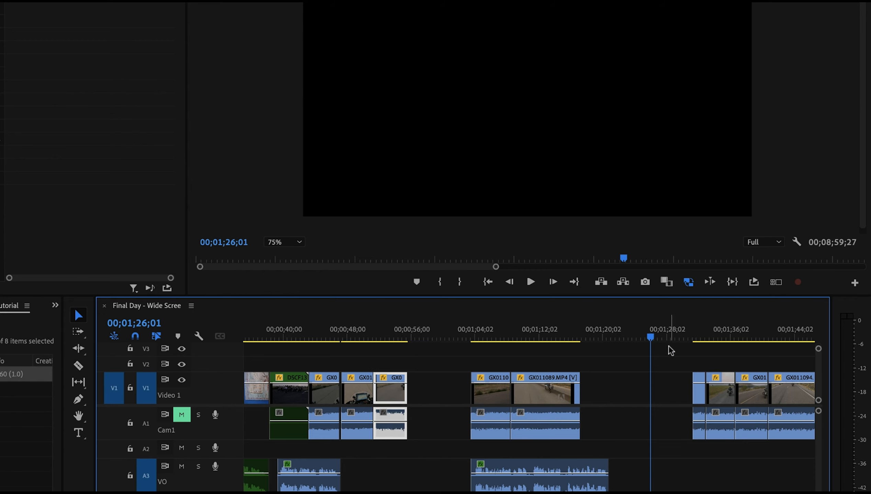
left_click_drag(694, 341, 741, 333)
left_click_drag(756, 390, 434, 393)
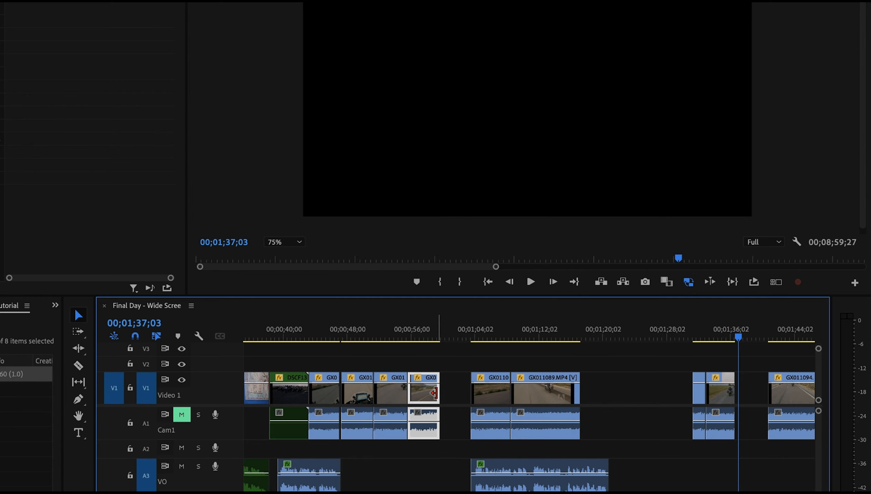
Delete the two unused riding clips above the second blue voice-over clip, including the remaining long GX011089.MP4 clip.
left_click(494, 394)
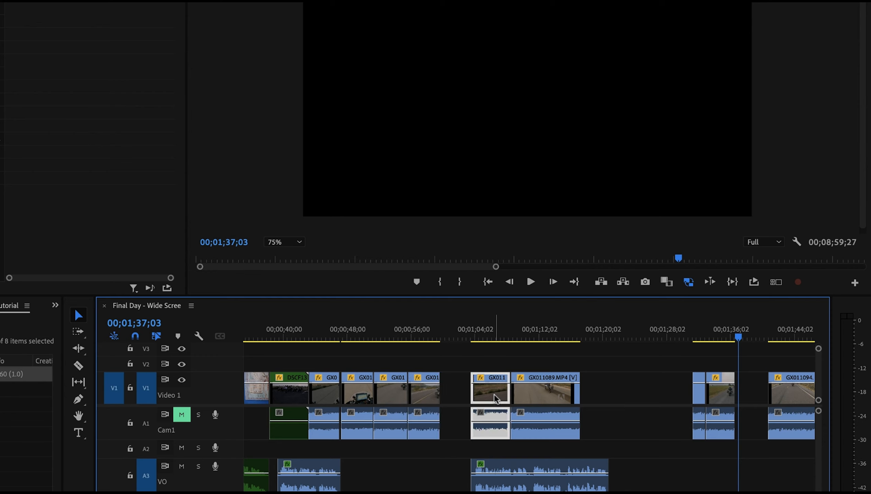
key("Delete")
left_click(526, 384)
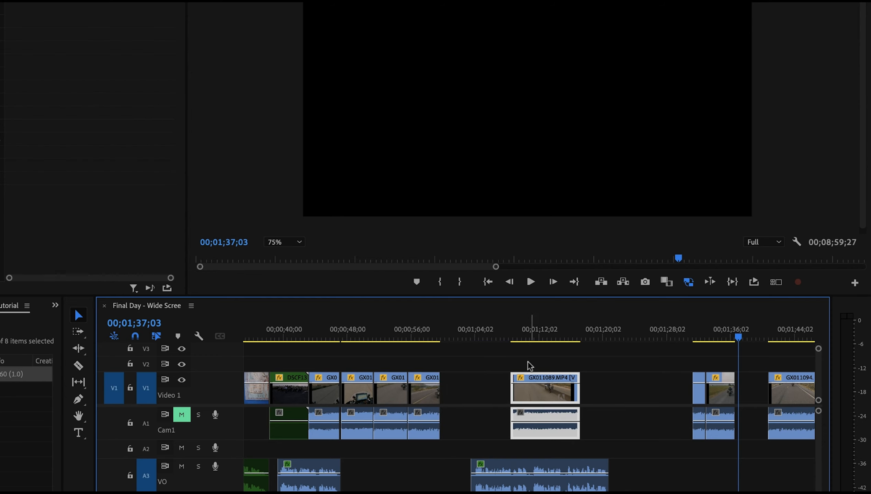
left_click_drag(531, 325, 541, 330)
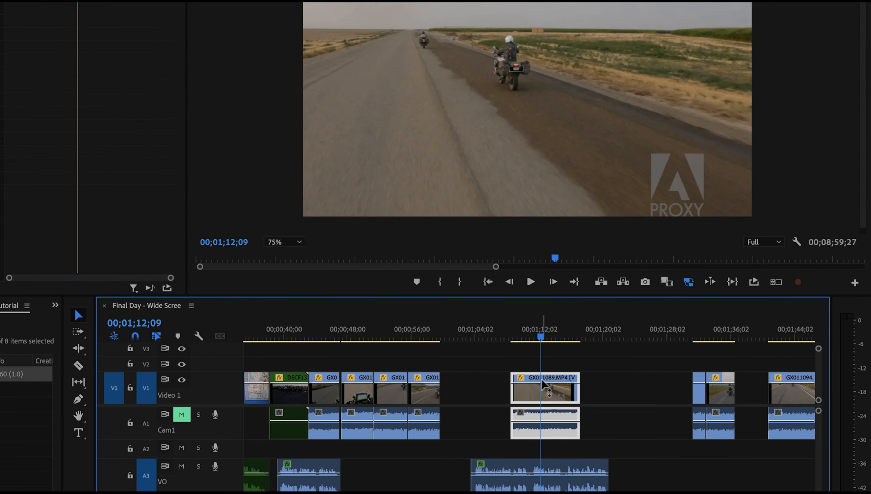
key("Delete")
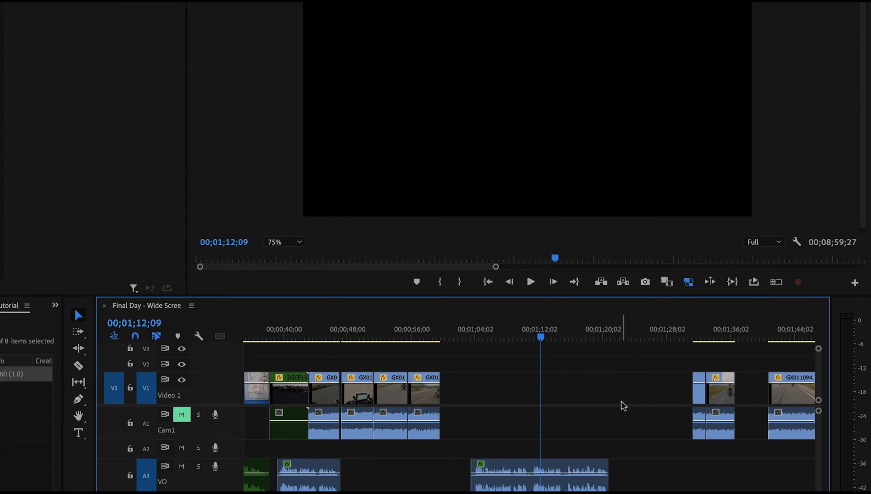
Preview the GX011093.MP4 clip, move it directly after GX011094.MP4 on Video 1 and check its frames there.
left_click(698, 331)
left_click_drag(698, 327, 726, 332)
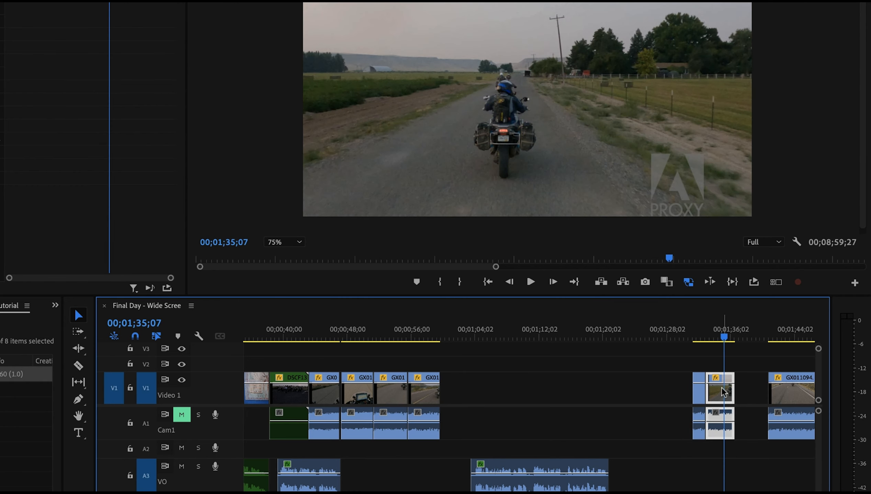
left_click_drag(728, 391, 470, 394)
left_click_drag(446, 341, 468, 333)
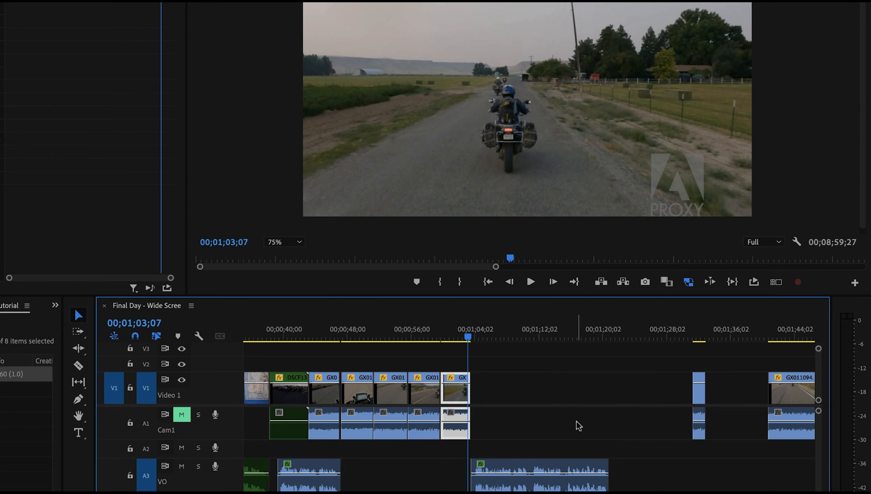
Check the voice-over clip after the riding shots, then play the assembled sequence from the sign shot before DSCF1382.MOV into the GX clips.
scroll(576, 422, "right", 5)
scroll(536, 426, "left", 4)
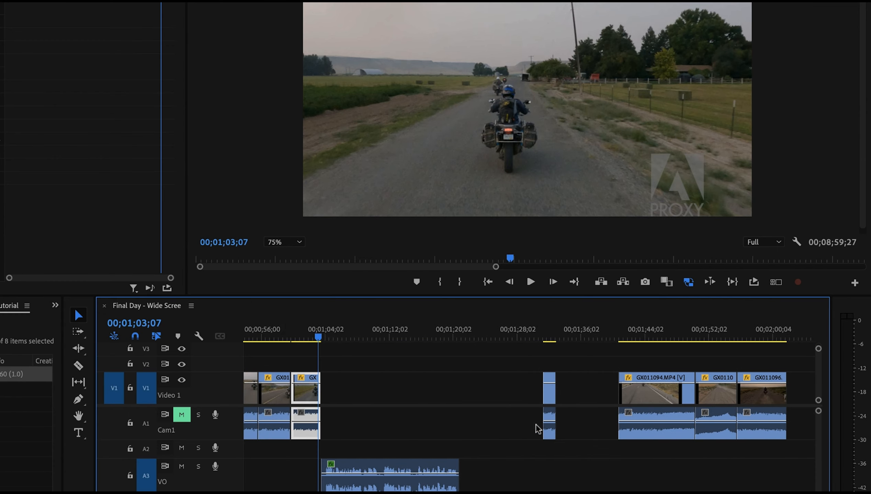
left_click(431, 334)
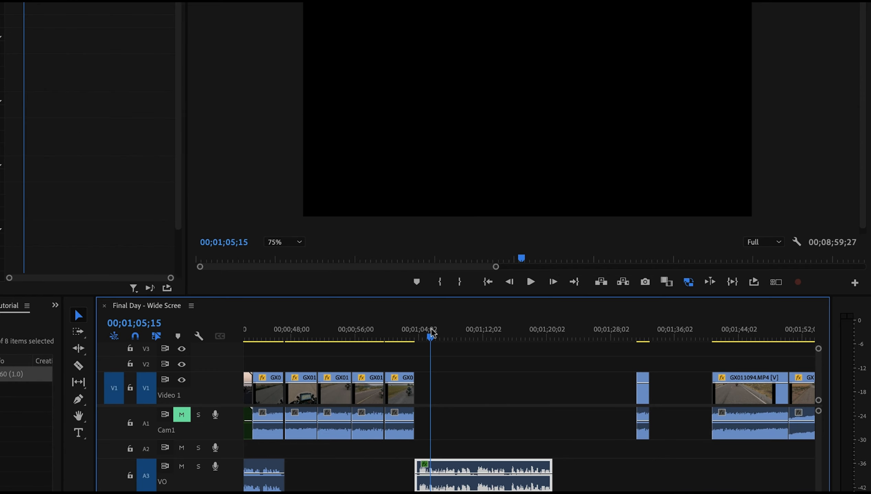
scroll(384, 364, "left", 3)
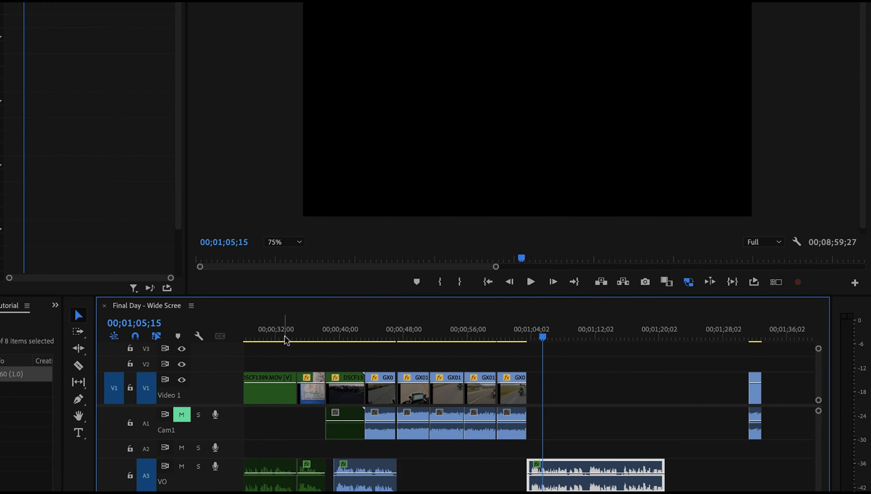
left_click(318, 337)
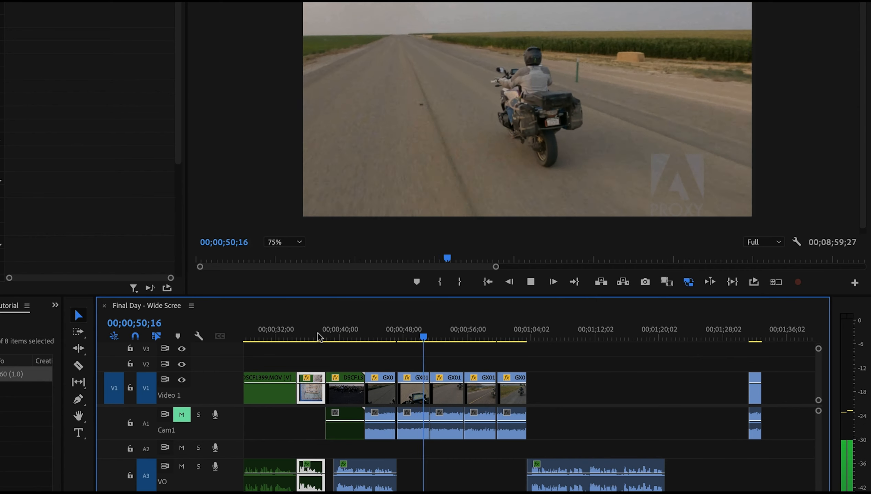
key("space")
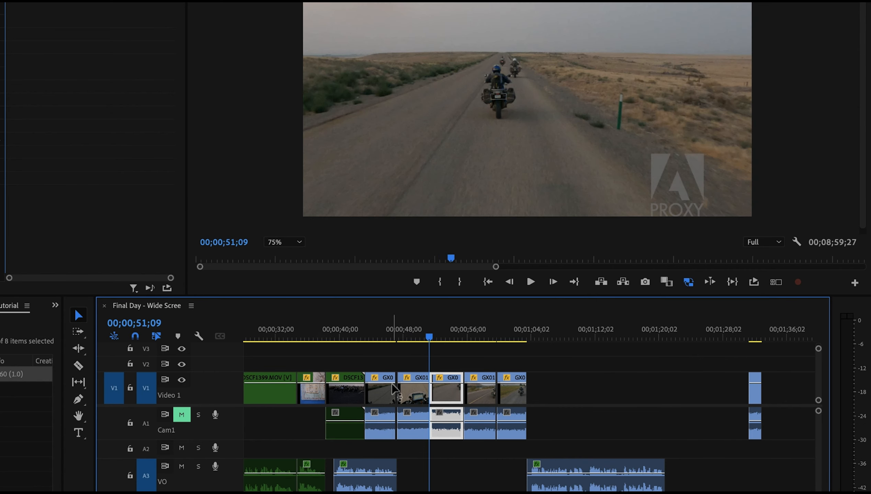
Trim the end of GX011091.MP4 to about 3 seconds and move GX011089.MP4 directly against it.
scroll(392, 384, "up", 5)
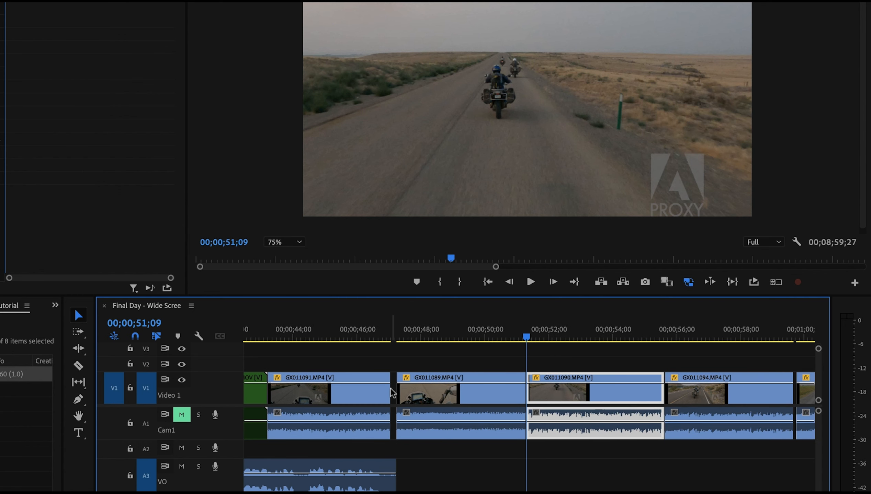
left_click(392, 393)
left_click_drag(384, 390, 364, 388)
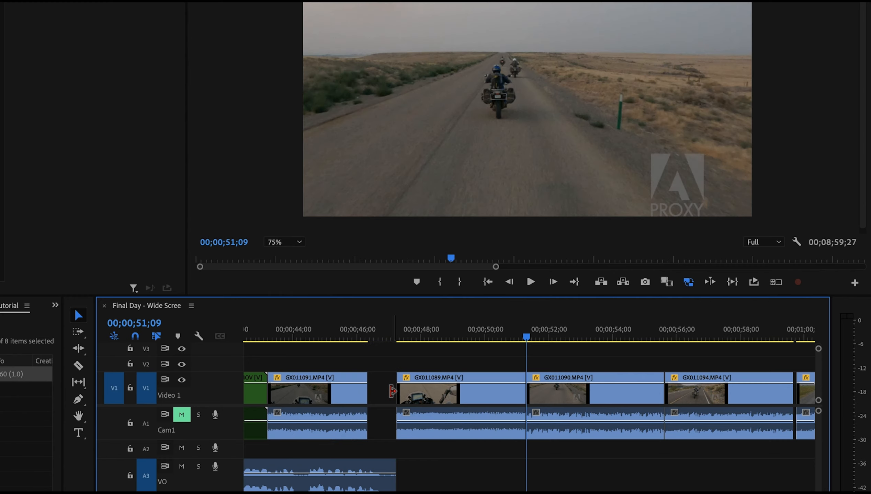
left_click_drag(413, 399, 385, 400)
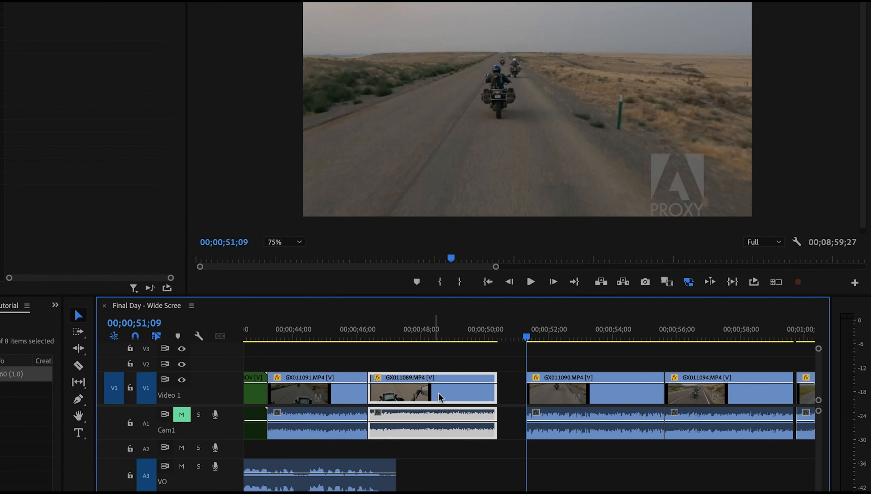
Shorten GX011089.MP4 to about 3 seconds and ripple delete the gap before GX011090.MP4.
left_click_drag(492, 393, 458, 392)
left_click(497, 390)
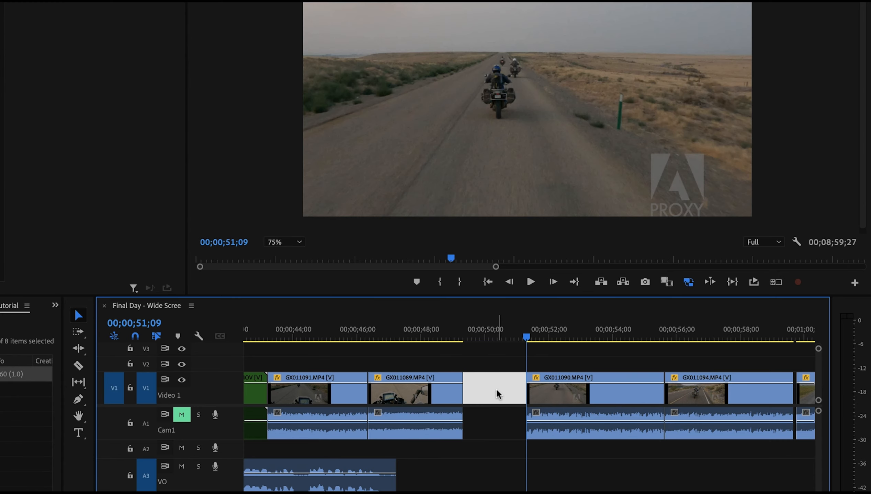
right_click(495, 389)
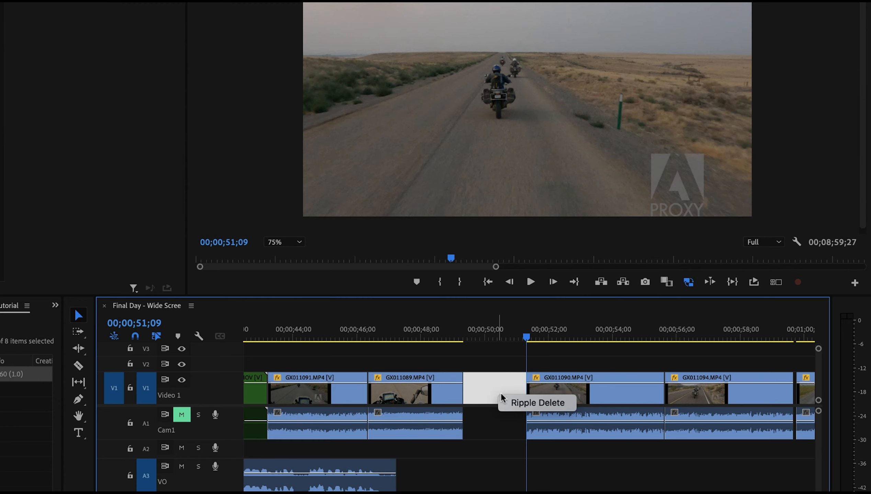
left_click(510, 403)
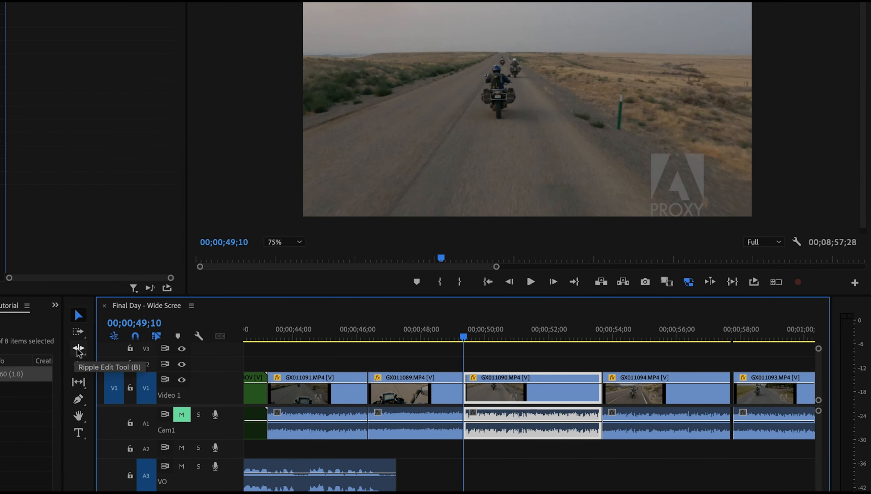
Ripple-trim the ends of GX011090.MP4 and GX011094.MP4 so that each clip lasts about 3 seconds.
left_click(78, 349)
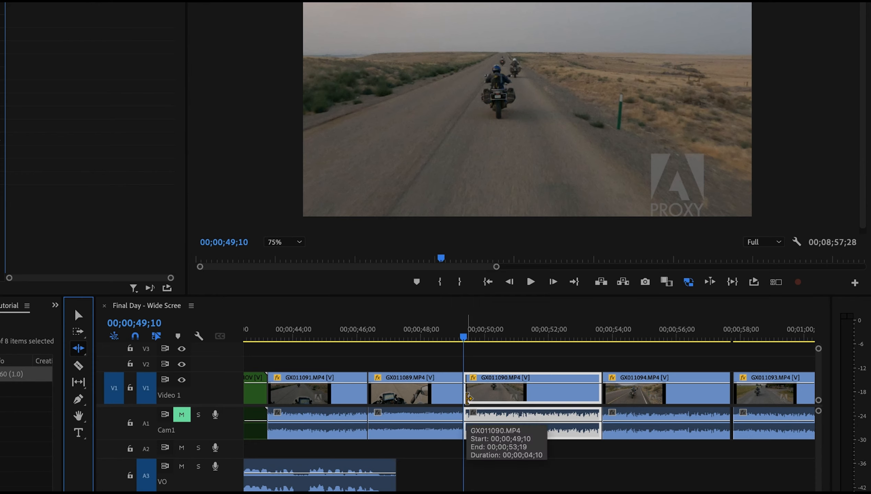
left_click_drag(594, 395, 551, 395)
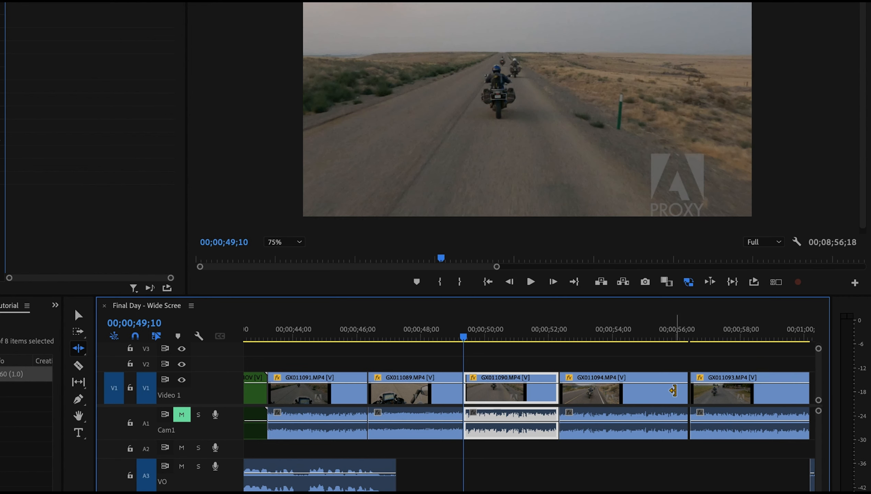
left_click_drag(681, 391, 641, 392)
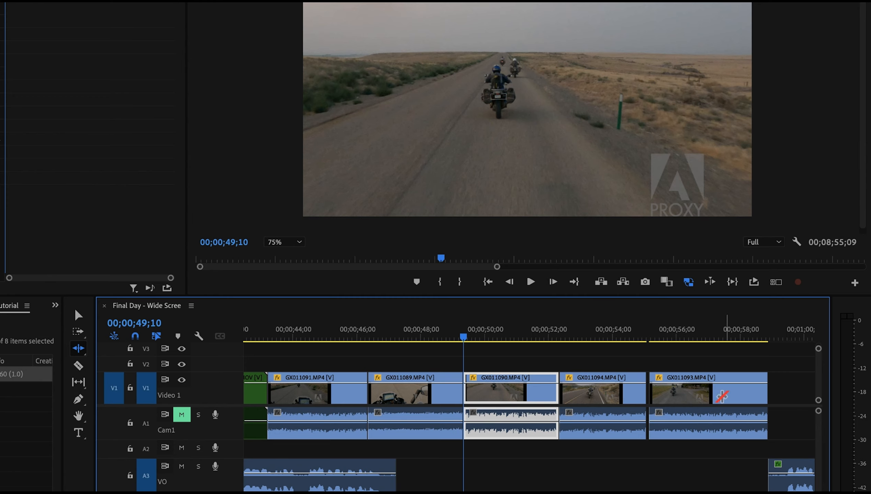
Close the small gap between GX011094.MP4 and GX011093.MP4 and trim the end of GX011093.MP4 to about 3 seconds.
left_click(694, 394)
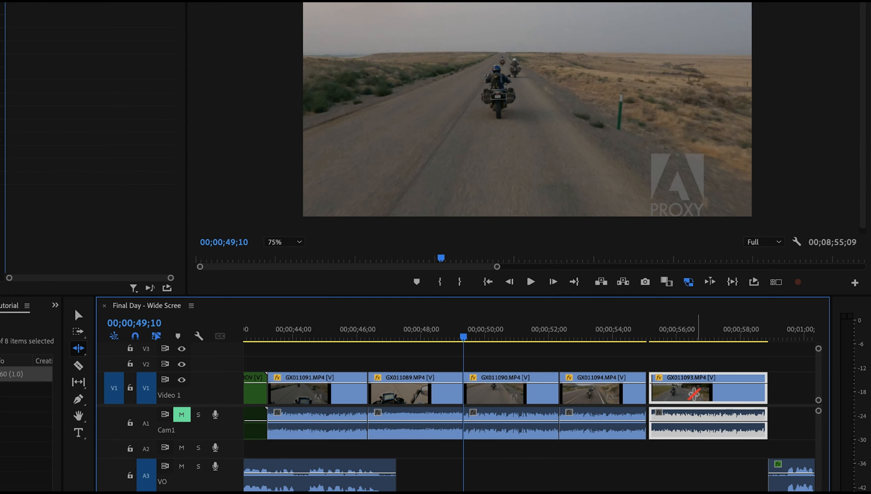
left_click(78, 316)
left_click_drag(692, 394, 688, 396)
left_click_drag(759, 391, 736, 391)
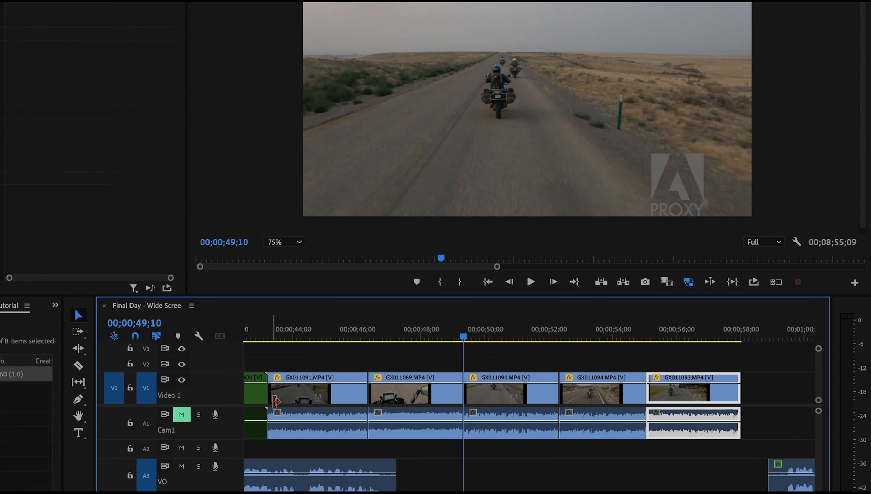
Play the tightened sequence from the start of the voice-over under DSCF1382.MOV through the GX011090.MP4 clip.
left_click(252, 329)
scroll(253, 329, "up", 5)
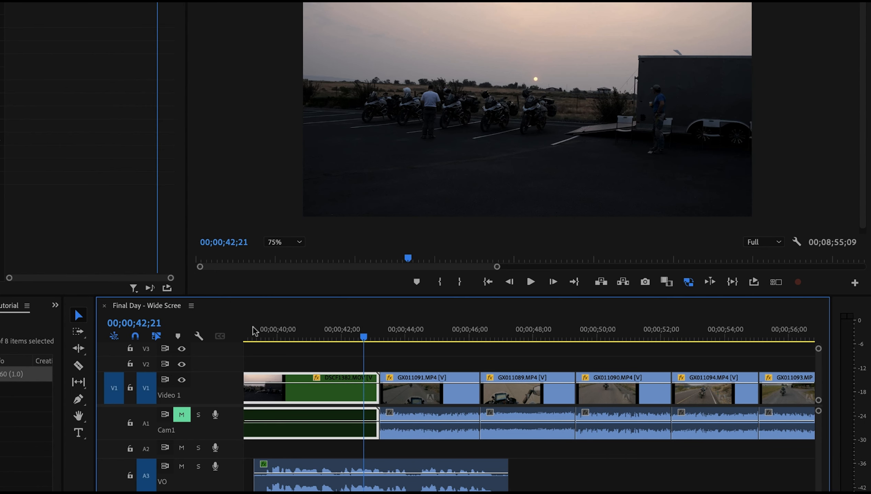
left_click(264, 331)
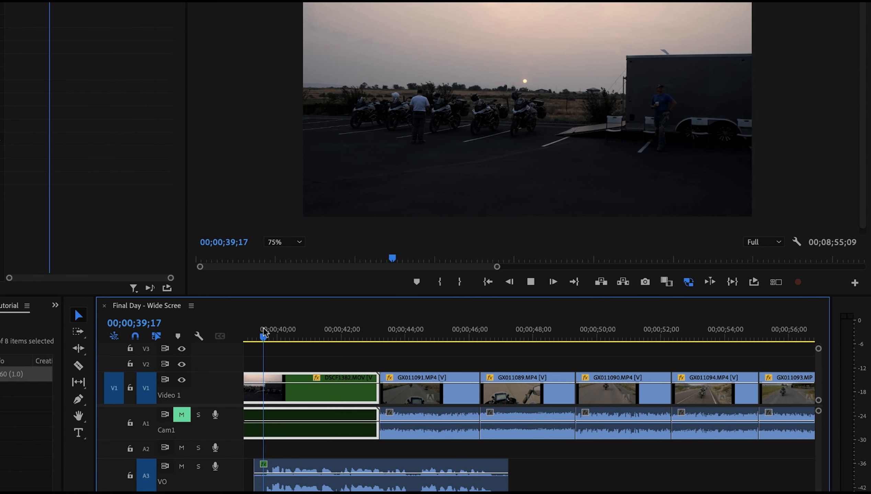
key("space")
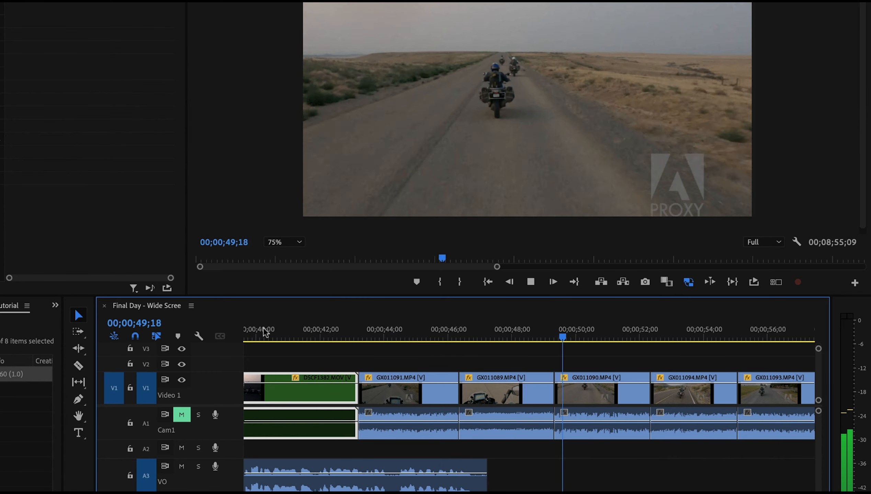
key("space")
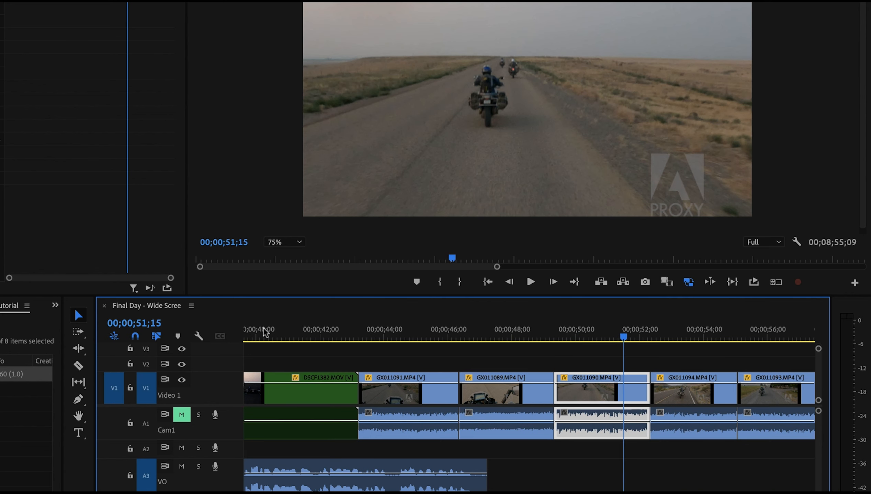
Select the Video 1 clips from the sign shot after DSCF1399.MOV through GX011093.MP4 and apply the default transition to their cuts.
key("minus")
key("minus")
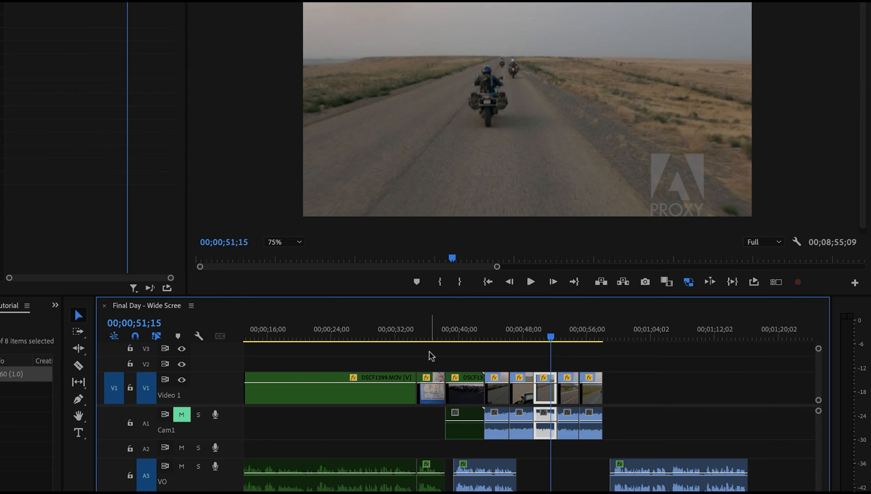
left_click_drag(437, 357, 598, 383)
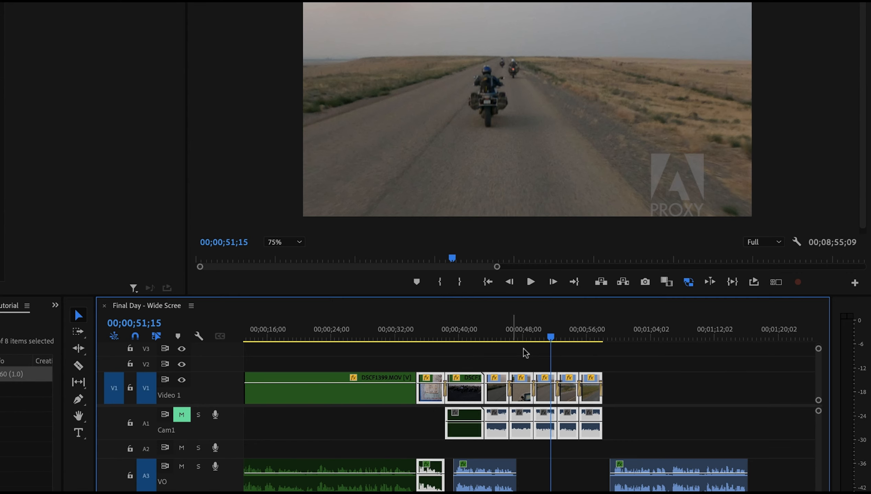
Play back the new transitions from the sign shot to the end of GX011093.MP4 and recheck that last clip.
left_click(434, 324)
key("space")
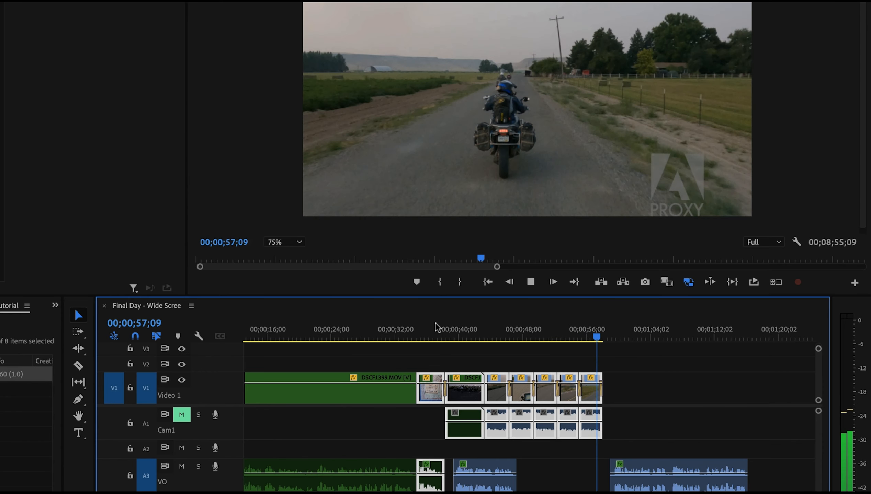
key("space")
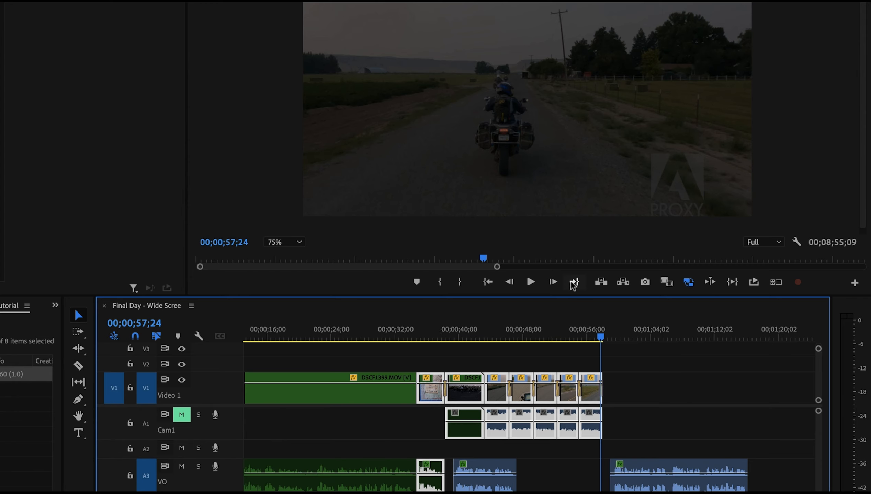
left_click(590, 330)
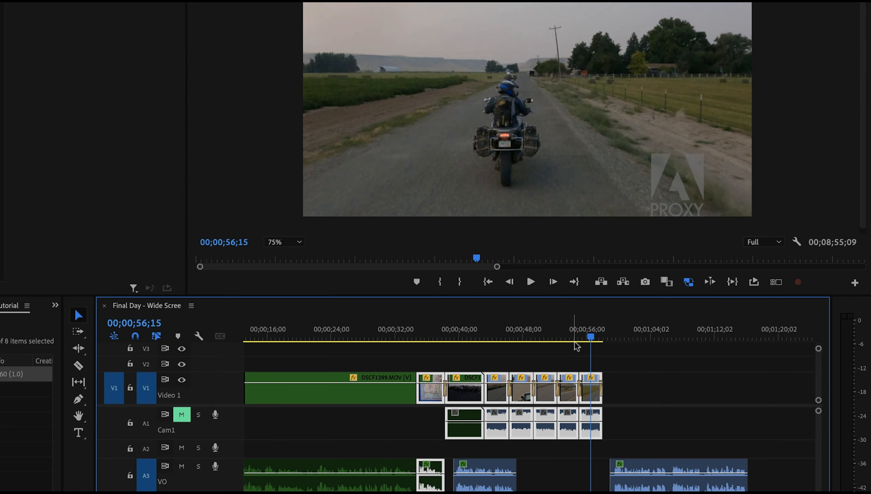
Move GX011093.MP4 ahead of the two riding clips before it, close those two up behind it, and select the clips around the new cut.
left_click_drag(594, 392, 617, 388)
key("ctrl+z")
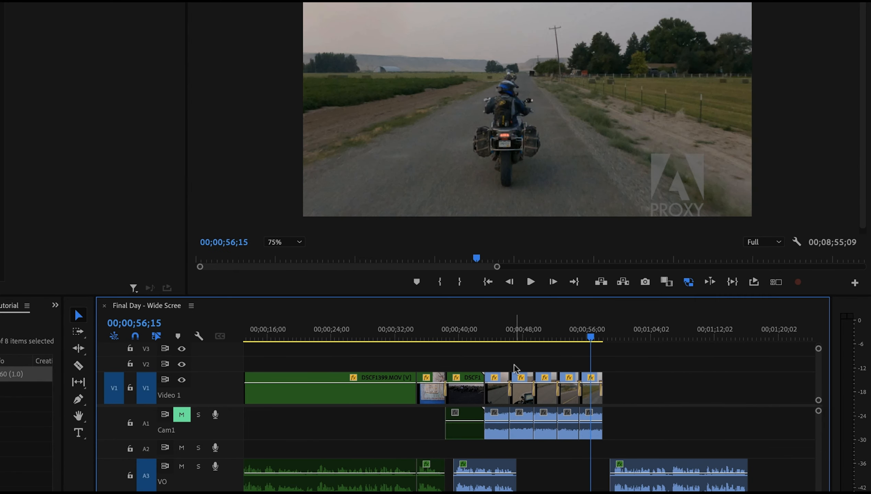
left_click_drag(492, 324, 542, 322)
left_click_drag(550, 354, 662, 382)
left_click(595, 398)
left_click_drag(596, 398, 547, 395)
left_click_drag(607, 361, 698, 401)
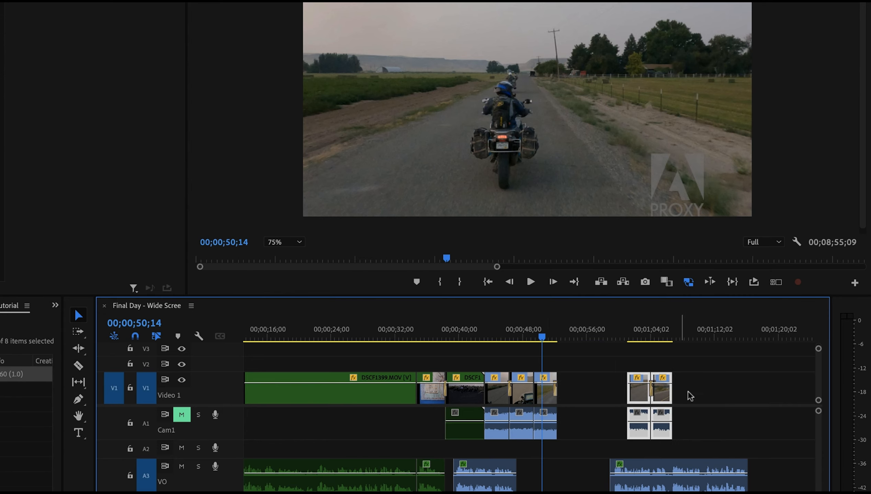
left_click_drag(633, 393, 615, 395)
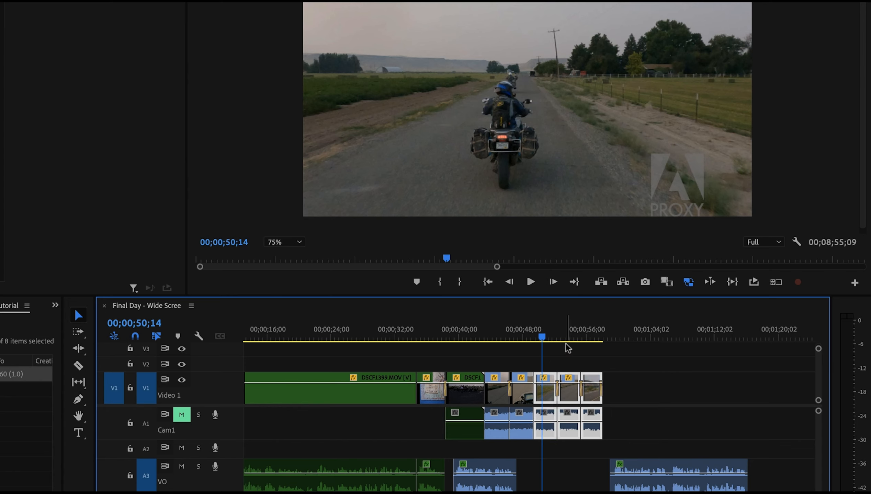
left_click_drag(525, 363, 543, 380)
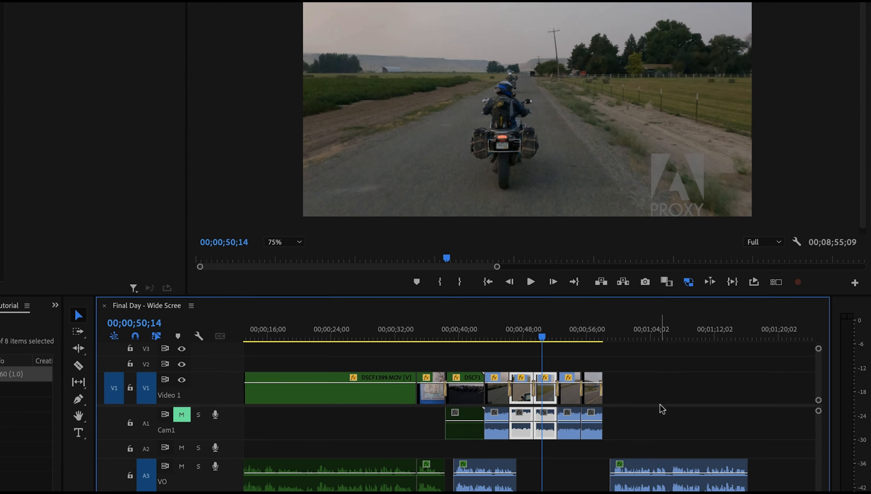
Listen to the next voice-over clip, move it earlier so it starts under GX011093.MP4, and play it against the riding shots.
scroll(660, 404, "right", 4)
left_click(523, 333)
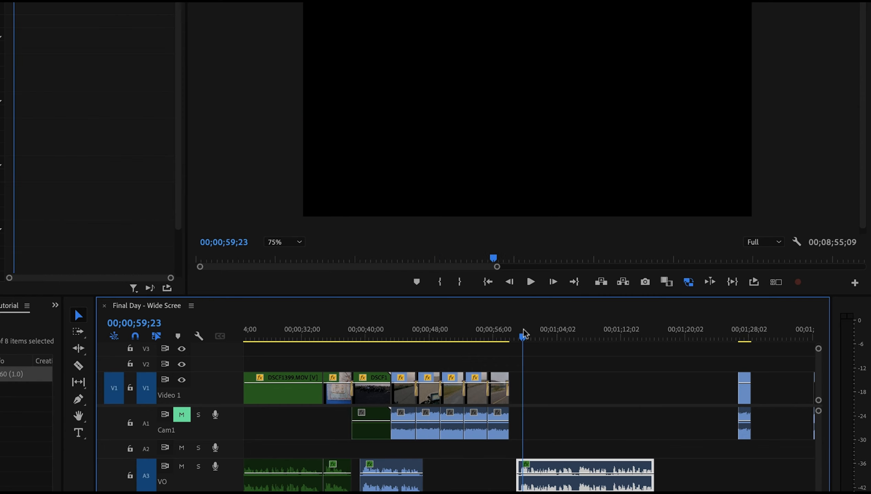
key("space")
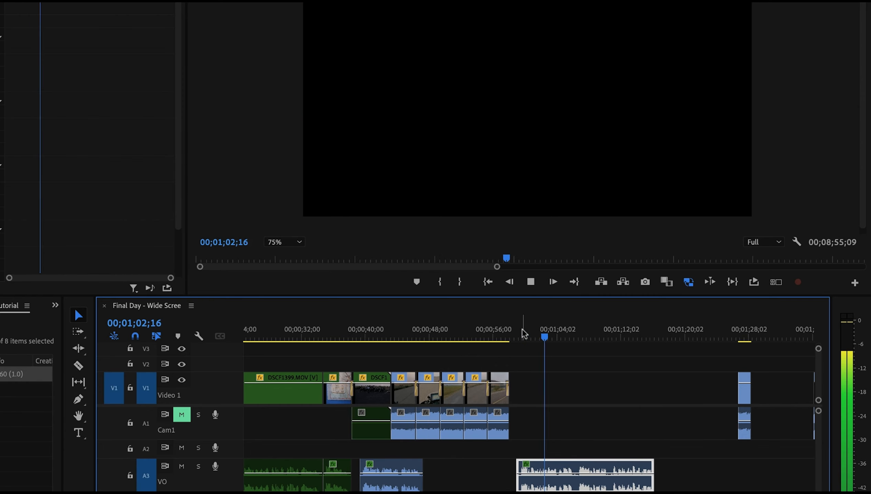
key("space")
left_click_drag(585, 461, 516, 462)
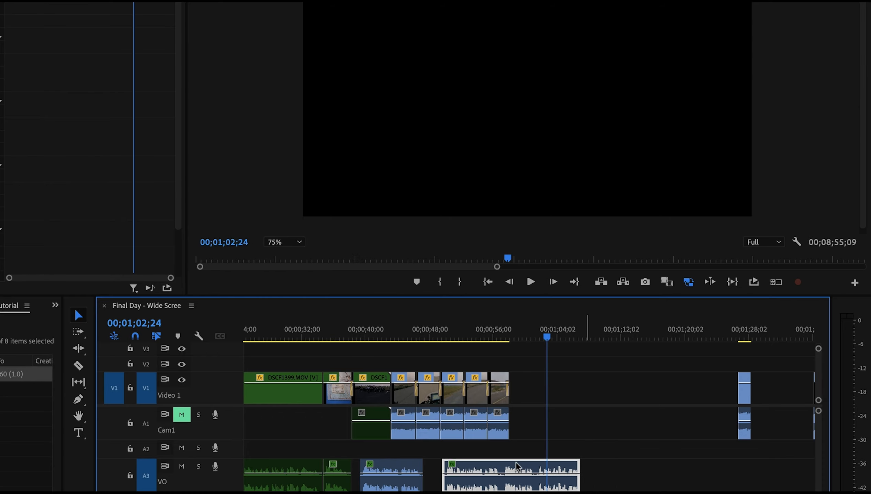
left_click(444, 332)
key("space")
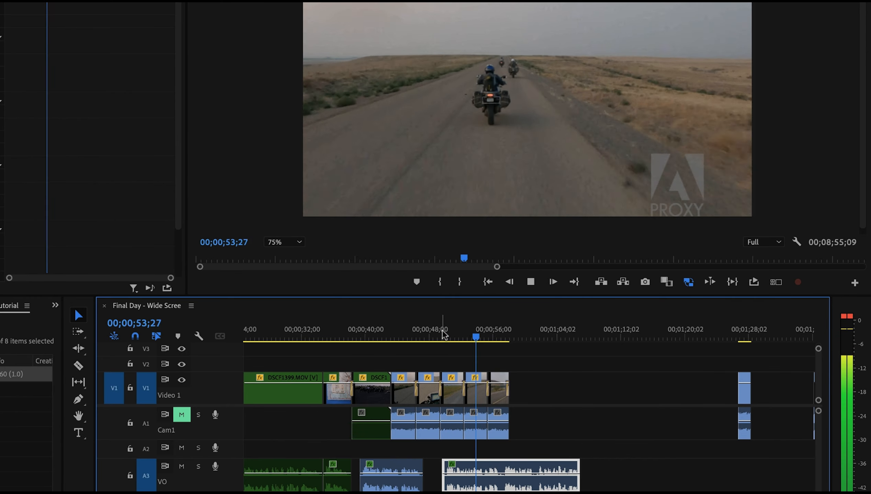
key("space")
Move the next GX011094.MP4 clip against the end of the riding clips and shorten it to about 4 seconds.
scroll(600, 379, "down", 5)
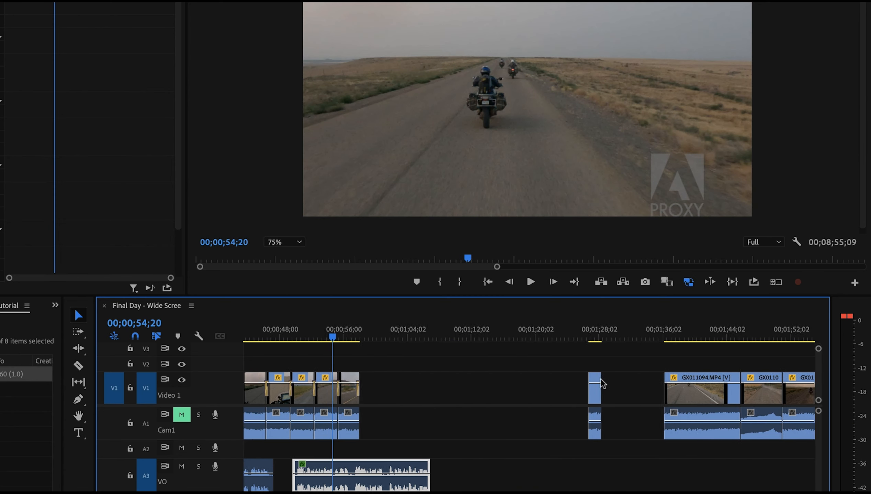
left_click(656, 337)
left_click_drag(658, 336, 719, 331)
left_click_drag(677, 396, 373, 410)
left_click_drag(340, 337, 361, 339)
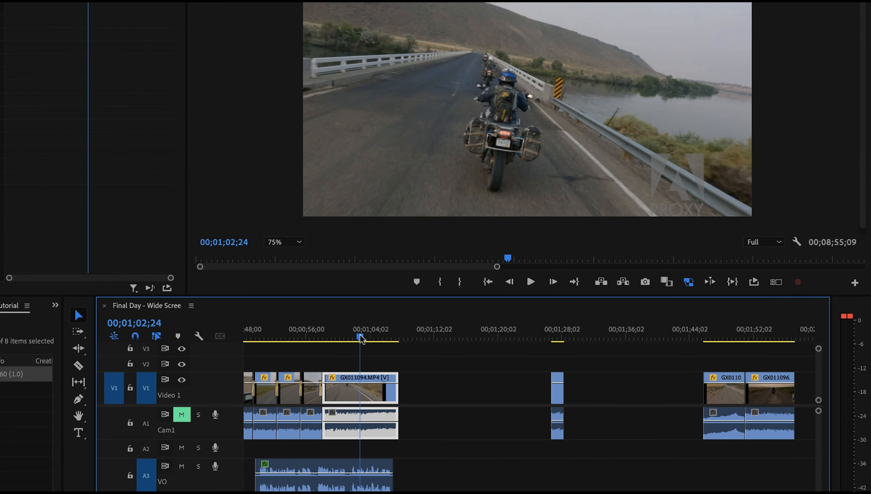
left_click_drag(326, 402, 344, 395)
Delete the short leftover clip at 00;01;27;00 and move the GX011095.MP4 gravel-road clip directly after the shortened GX011094.MP4.
left_click(553, 337)
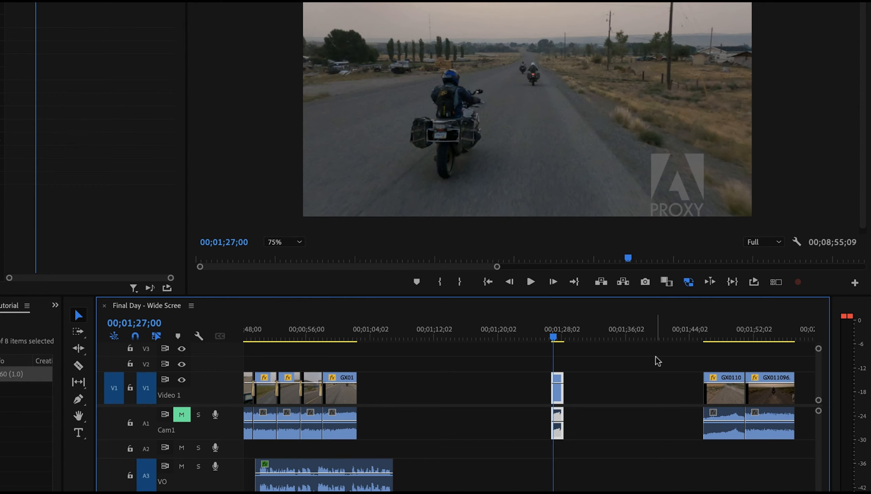
key("Delete")
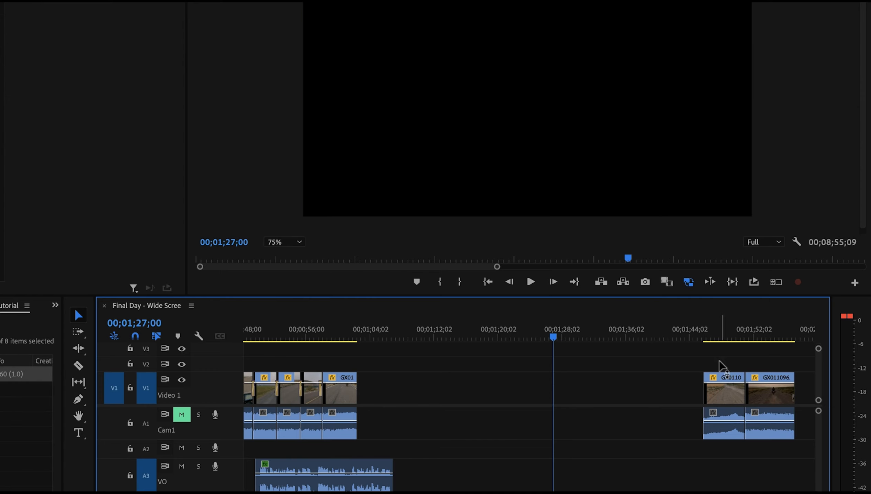
left_click(711, 335)
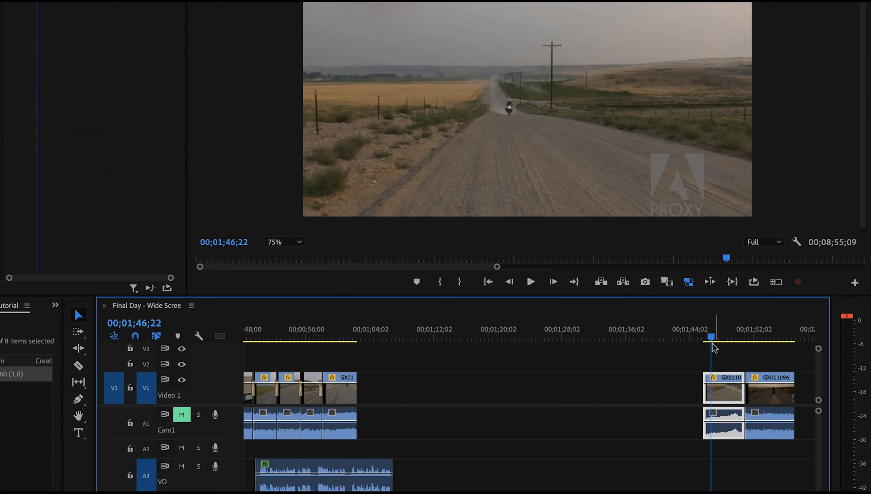
left_click_drag(722, 391, 387, 393)
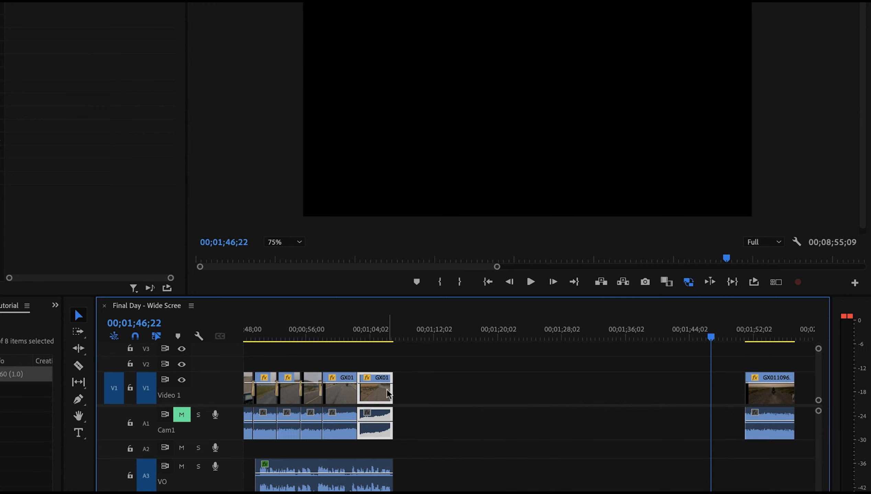
Move GX011096.MP4 directly after GX011095.MP4 and trim its end to leave about 4 seconds.
left_click(765, 330)
left_click_drag(761, 387, 434, 403)
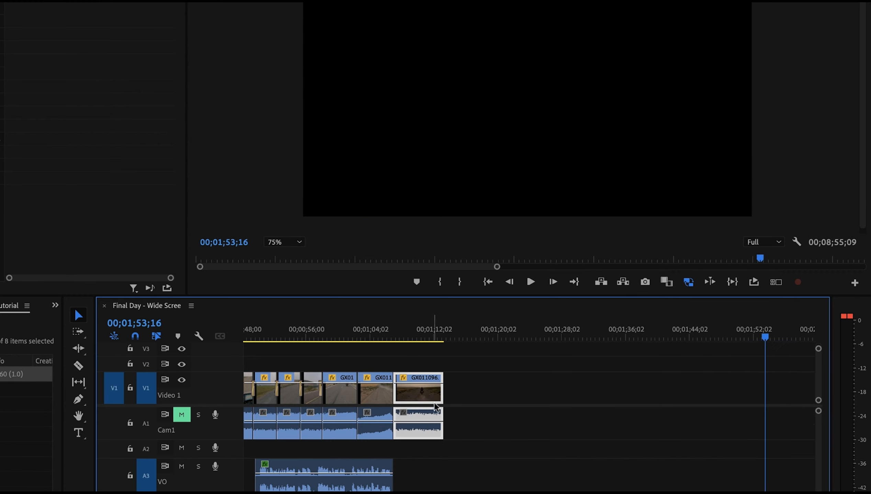
left_click(402, 344)
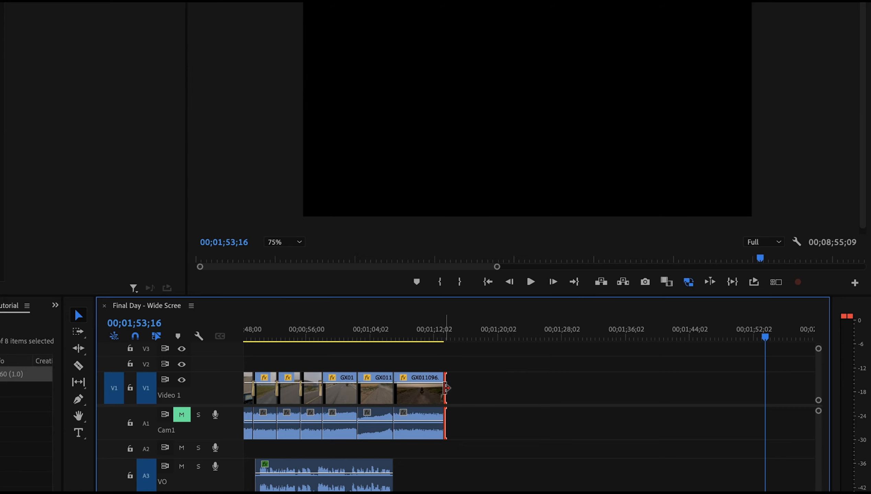
left_click_drag(440, 389, 421, 390)
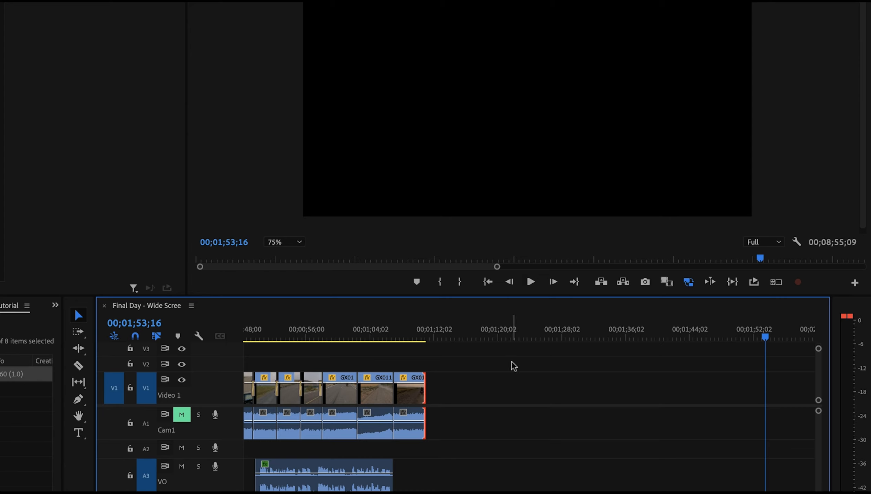
Save the project, bring the next isolated voice-over clip forward to about 00;01;24, and play its beginning.
scroll(503, 417, "right", 3)
scroll(502, 414, "right", 2)
scroll(501, 414, "left", 2)
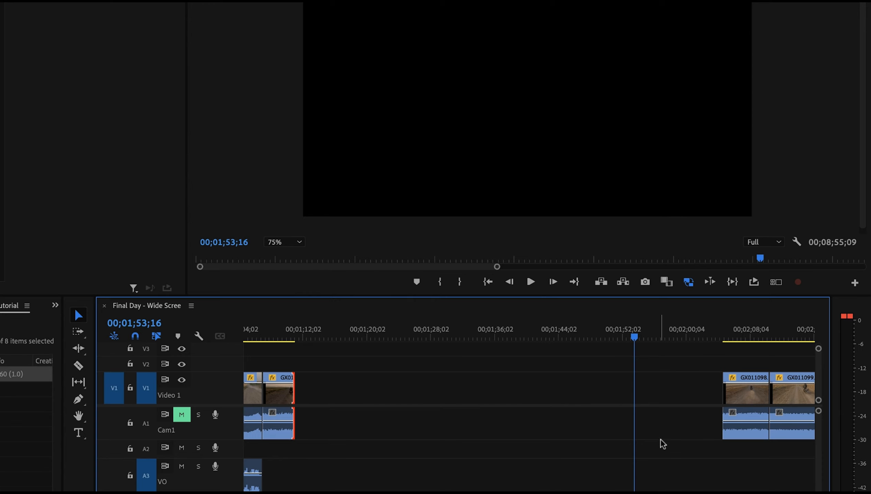
key("ctrl+s")
key("minus")
key("minus")
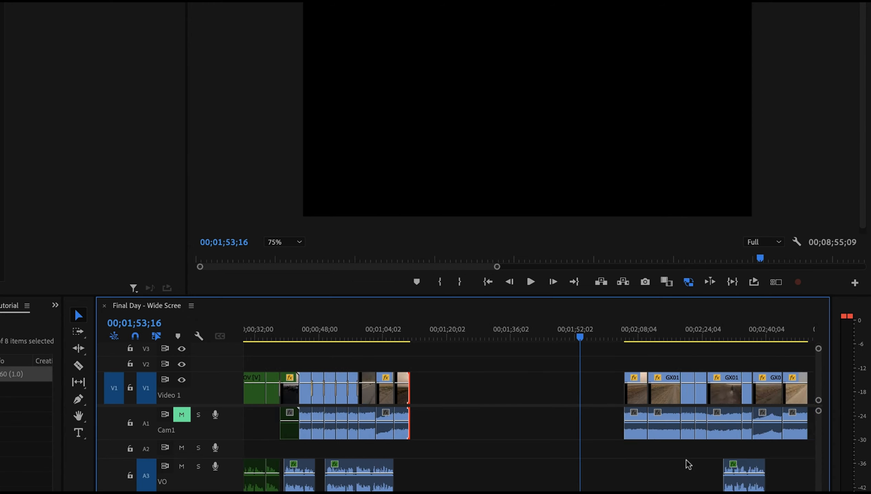
left_click(552, 466)
left_click_drag(551, 467, 422, 467)
left_click(411, 337)
key("space")
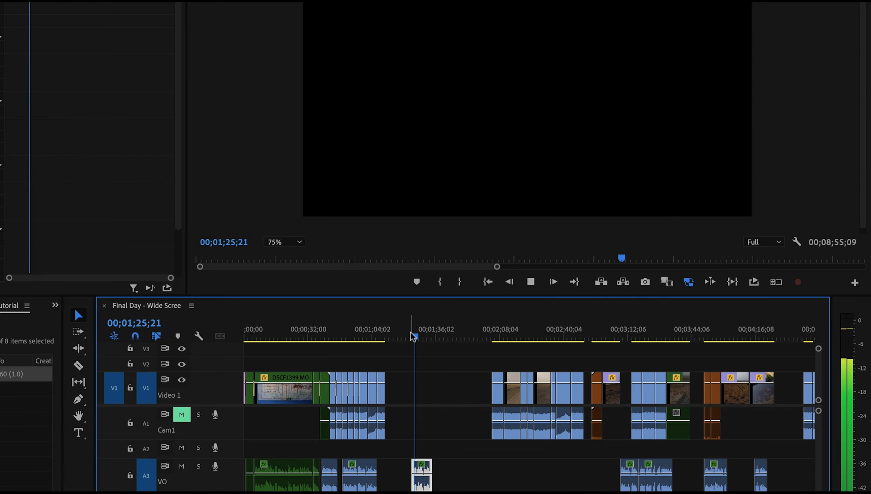
key("space")
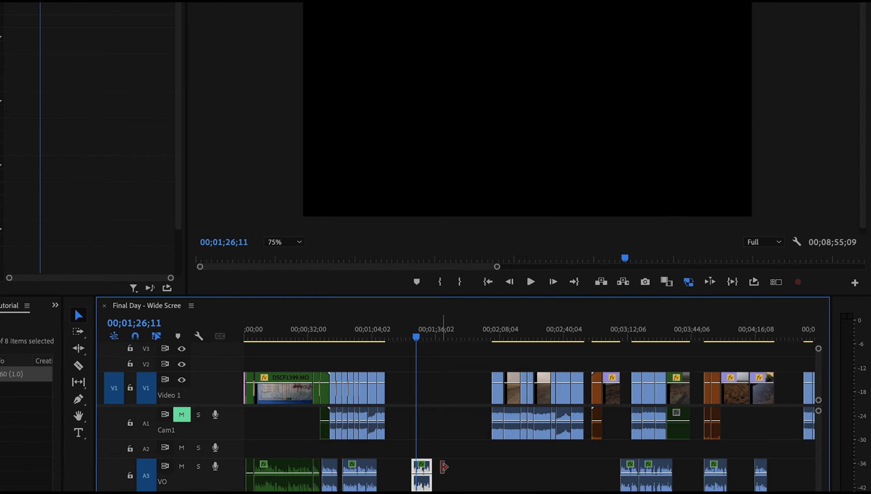
Move that voice-over clip earlier to about 00;01;13 and shift the Music 1 clip to start where the riding clips end.
left_click_drag(422, 471, 405, 471)
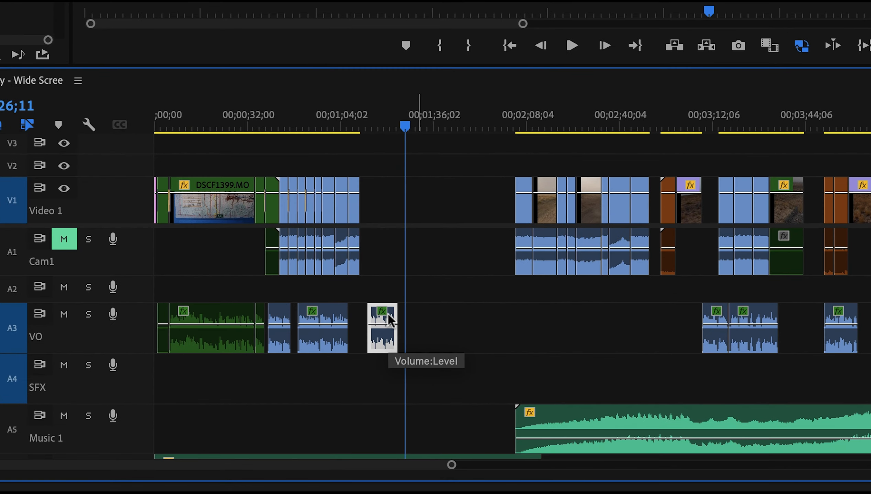
left_click_drag(581, 411, 426, 408)
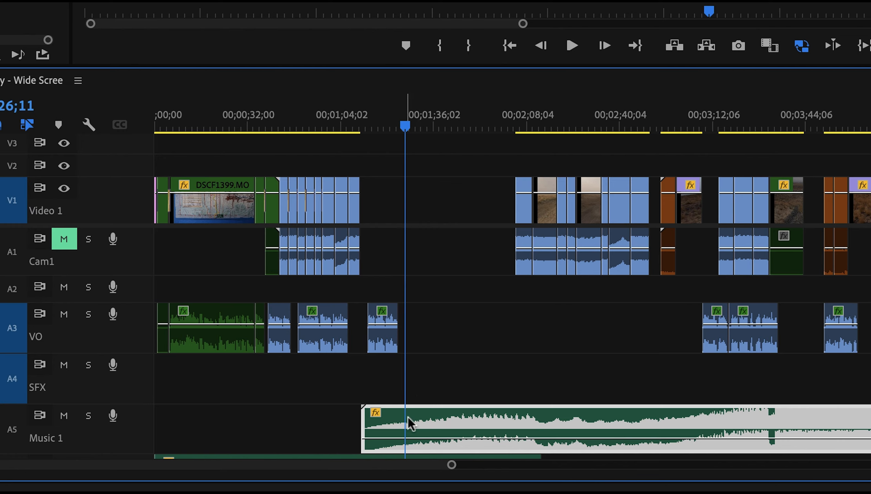
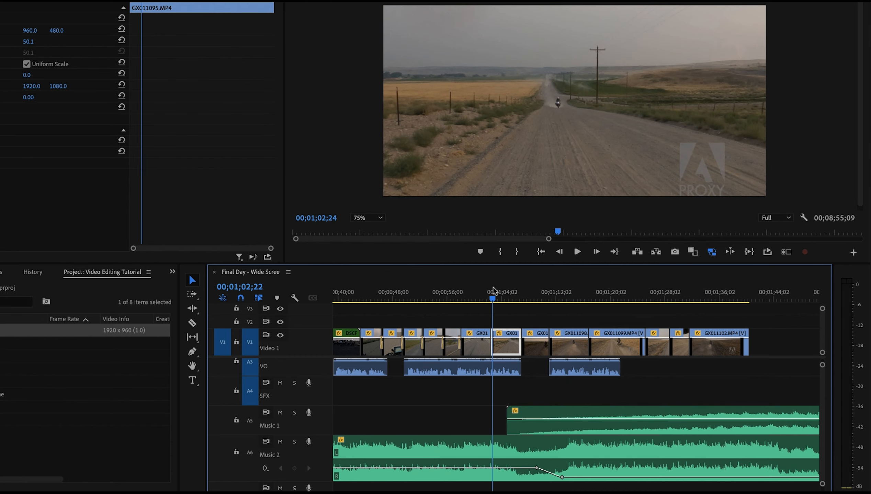
Play the sequence from 00;01;02;24 into GX011099.MP4 and trim about 2 seconds off the end of GX011098.MP4.
key("space")
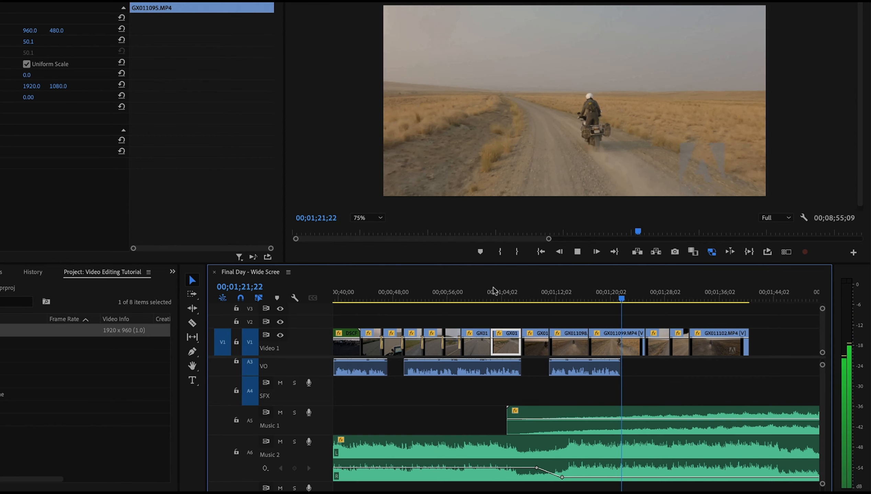
key("space")
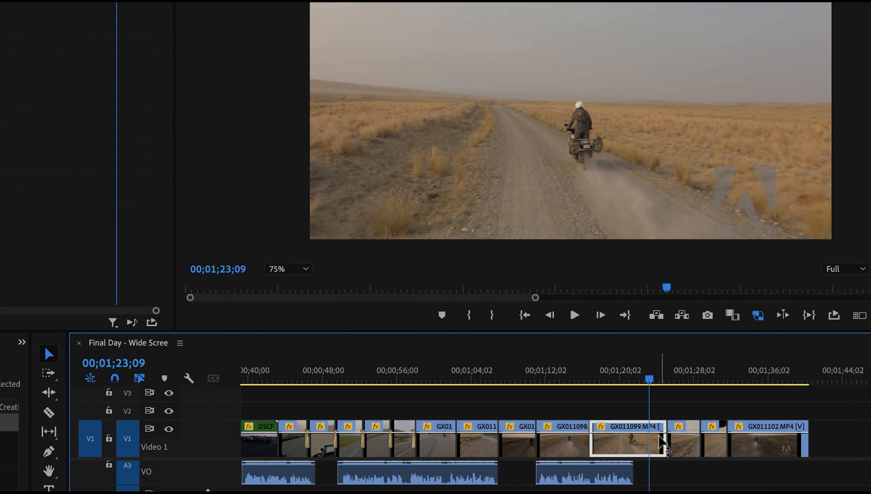
scroll(660, 442, "right", 5)
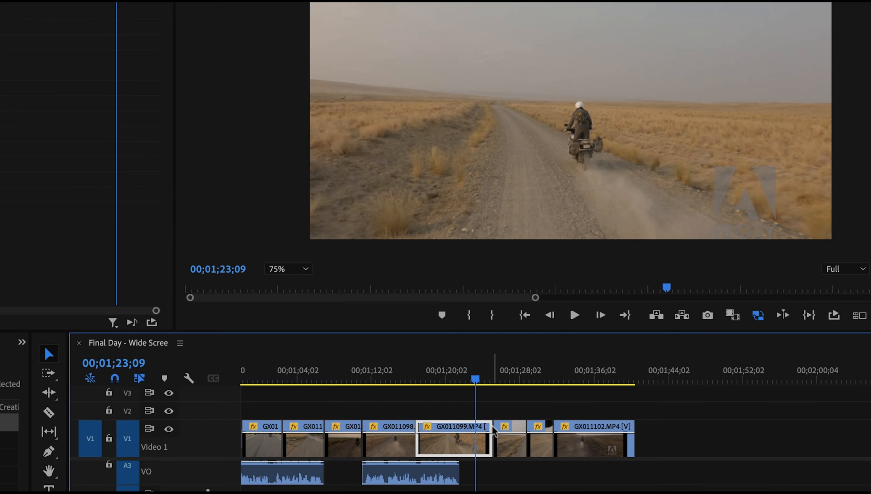
left_click(406, 446)
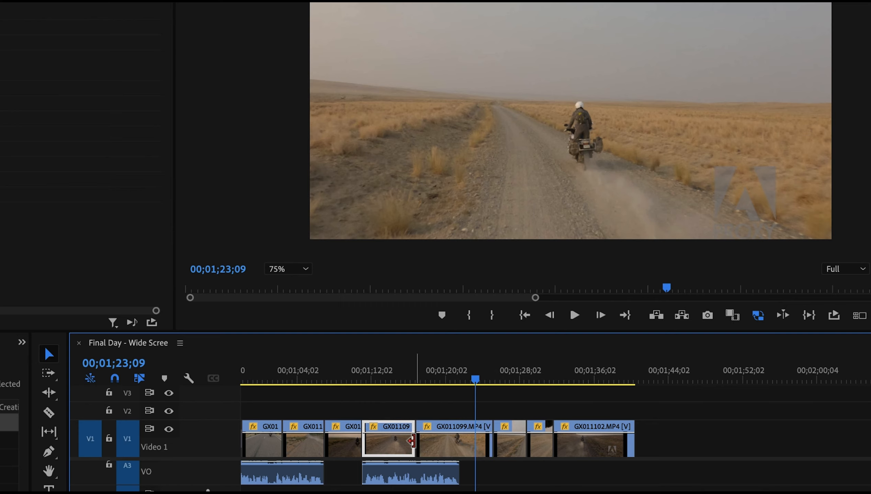
left_click_drag(411, 442, 396, 441)
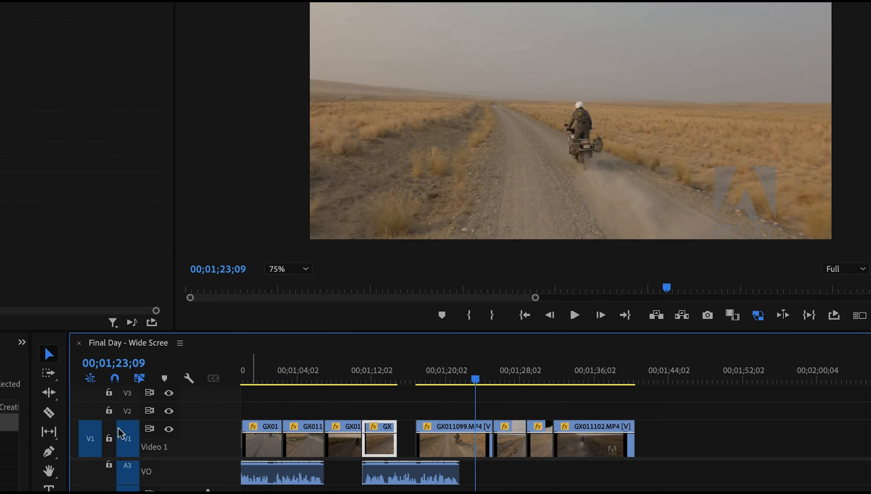
Ripple-trim about 3.5 seconds off the start of GX011099.MP4 and return to the Selection tool.
left_click(48, 392)
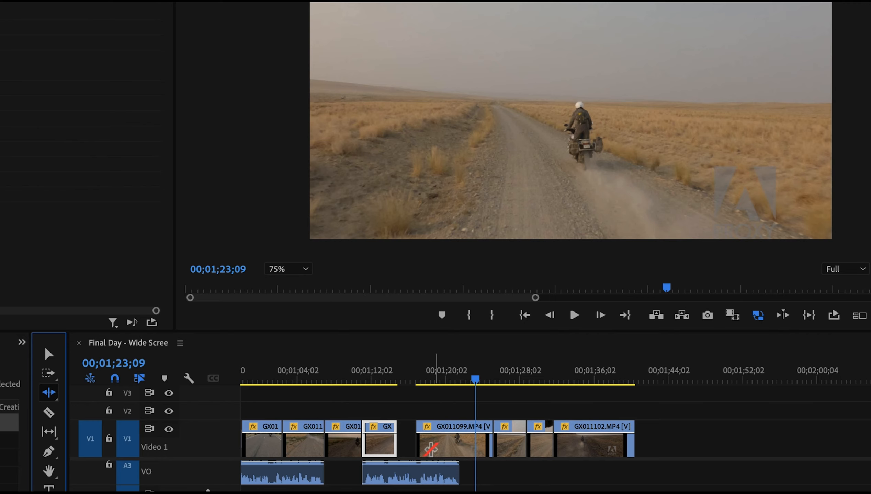
left_click(419, 449)
left_click_drag(419, 446, 450, 446)
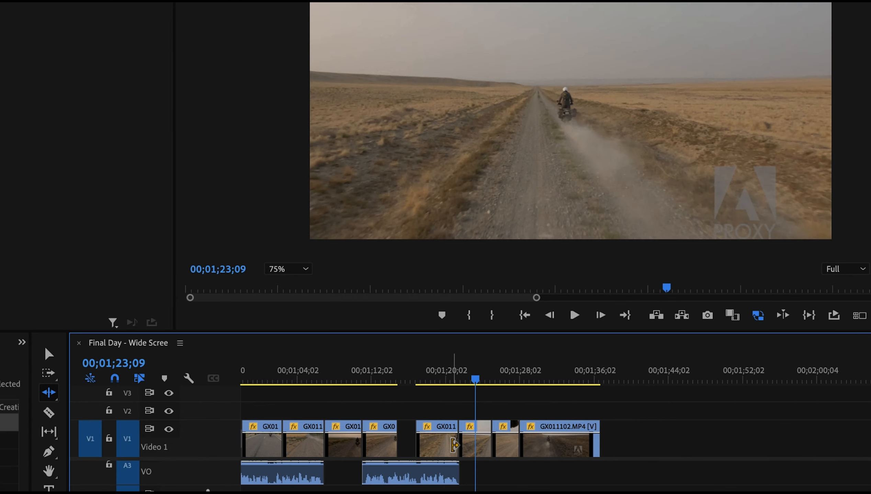
key("v")
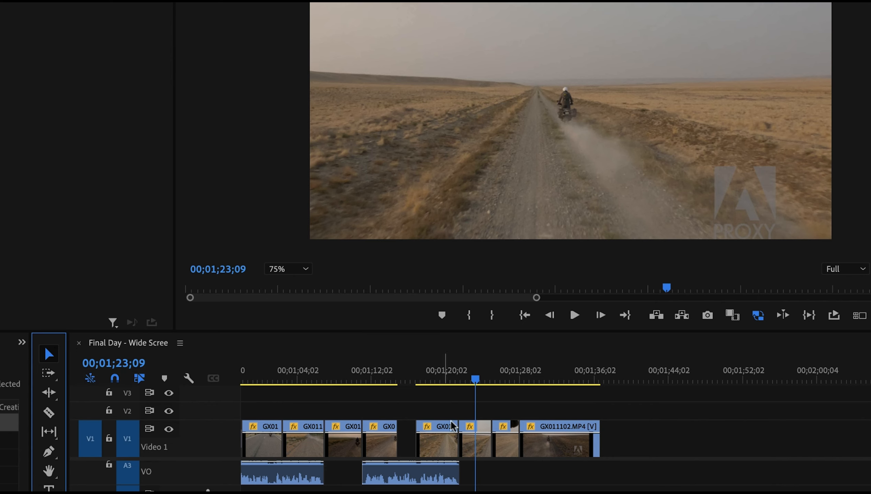
Move GX011099.MP4 against the end of GX011098.MP4 and ripple delete the gap left behind it.
left_click(448, 449)
left_click_drag(448, 449, 430, 449)
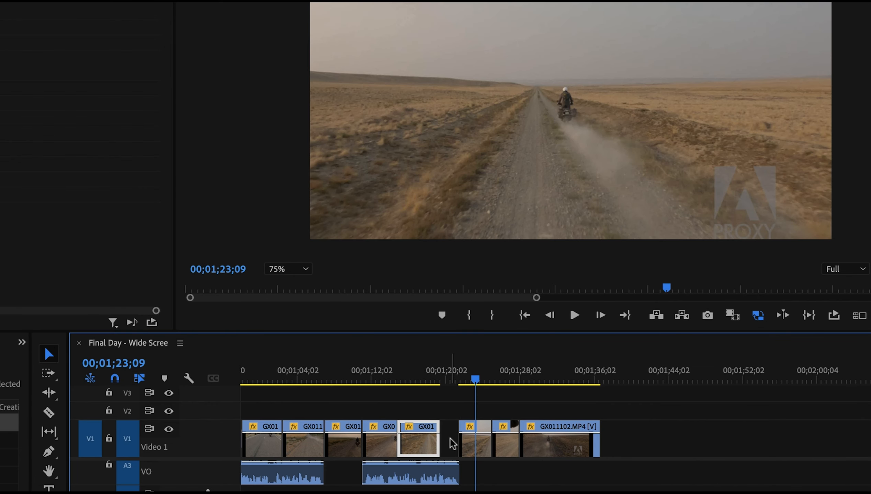
left_click(451, 442)
right_click(450, 440)
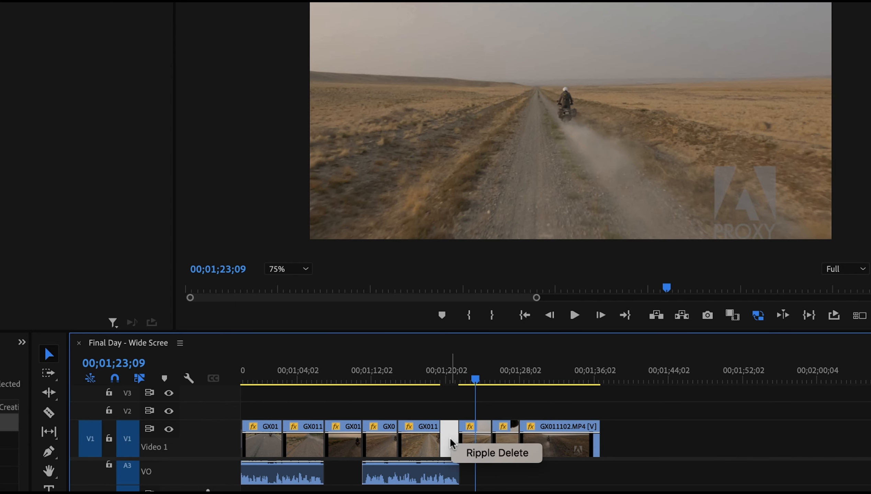
left_click(462, 452)
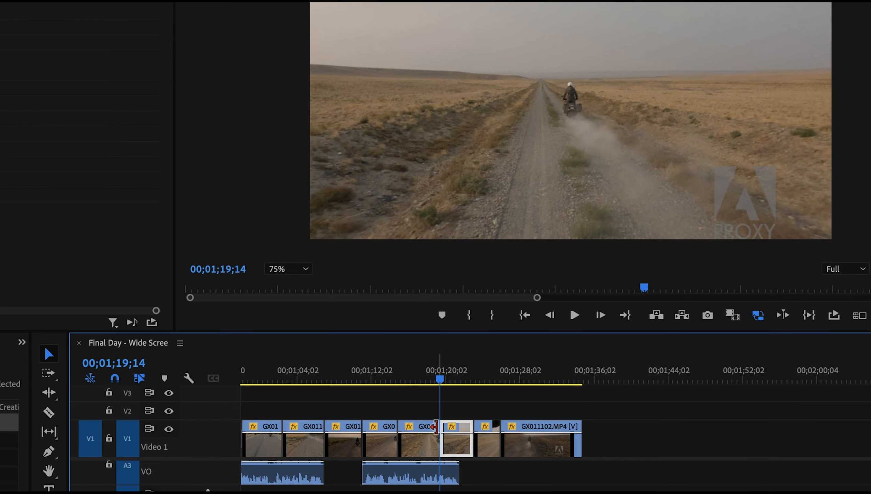
Ripple-extend the end of the clip after GX011099.MP4 by about 0.8 seconds and play the edit through to 00;01;24;28.
left_click(49, 393)
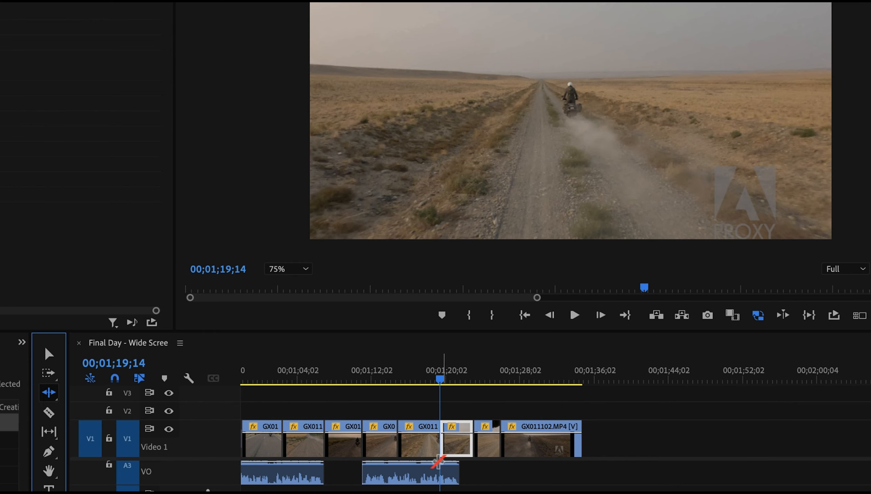
left_click_drag(435, 450, 477, 433)
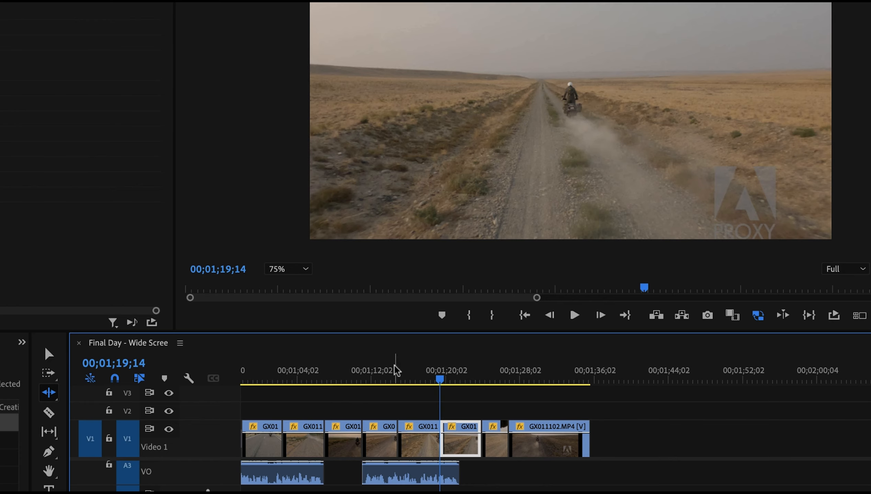
left_click(389, 379)
key("space")
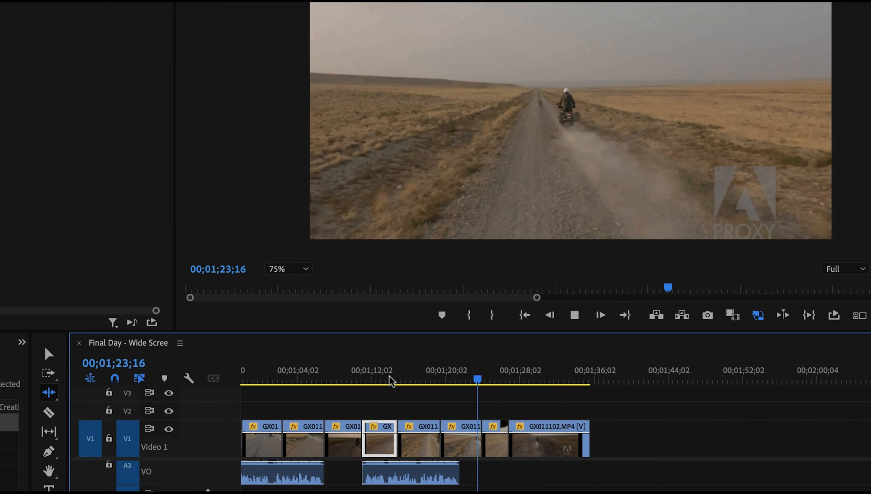
key("space")
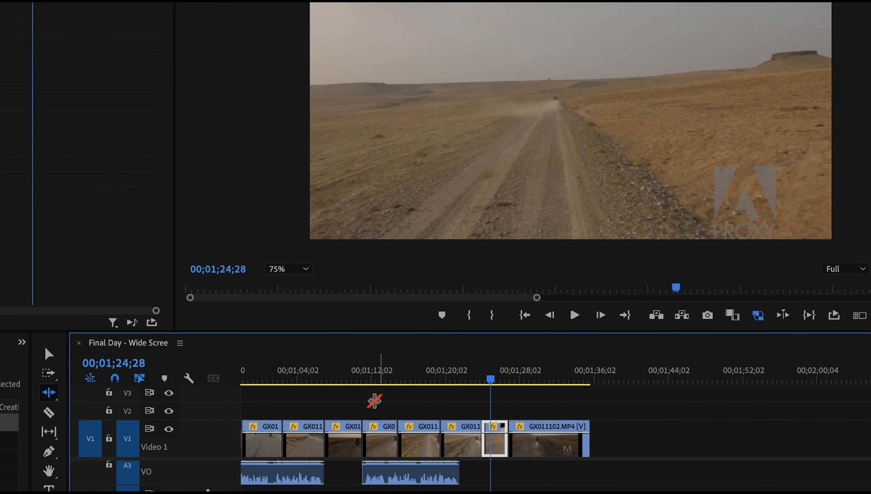
Move GX011102.MP4 about 10 seconds later and place the clip following GX011099.MP4 behind the short clip after it.
left_click(48, 354)
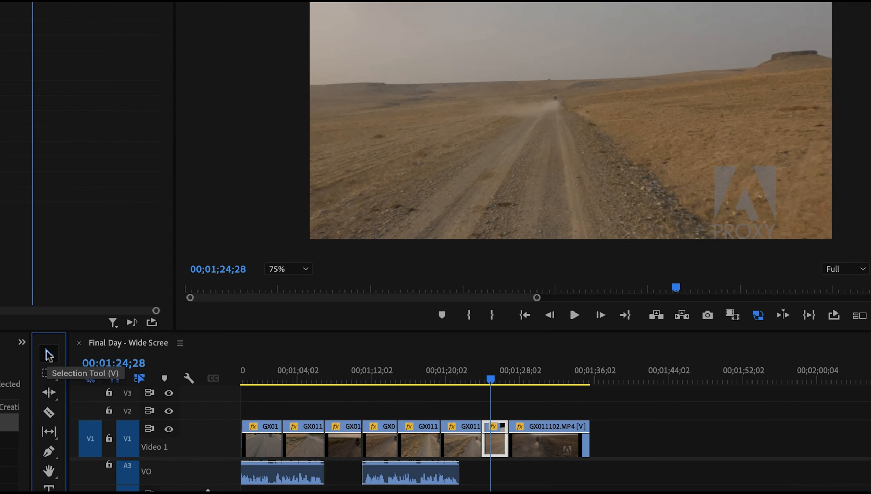
left_click(383, 369)
left_click_drag(383, 368, 496, 379)
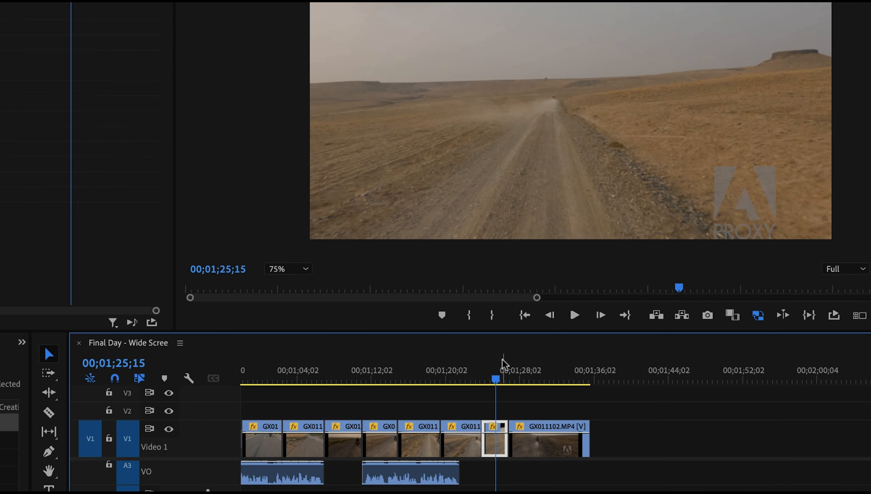
left_click_drag(558, 451, 620, 451)
left_click_drag(455, 450, 524, 449)
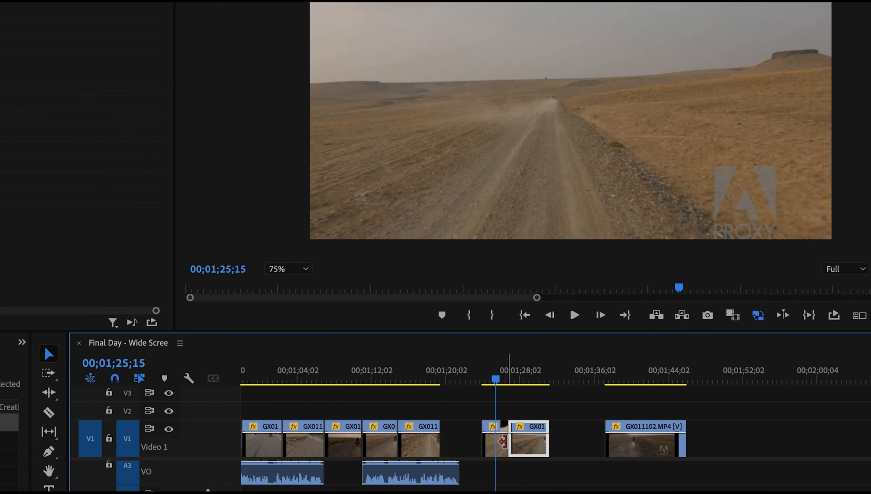
Cut GX011104.MP4 out of its place around 00;02;35;22 on the timeline.
scroll(557, 422, "down", 5)
left_click_drag(678, 380, 735, 374)
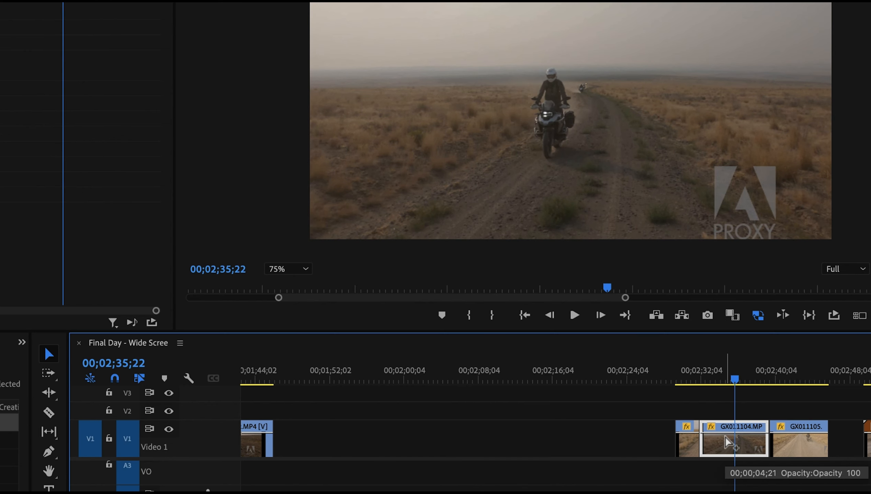
key("Delete")
scroll(726, 440, "up", 10)
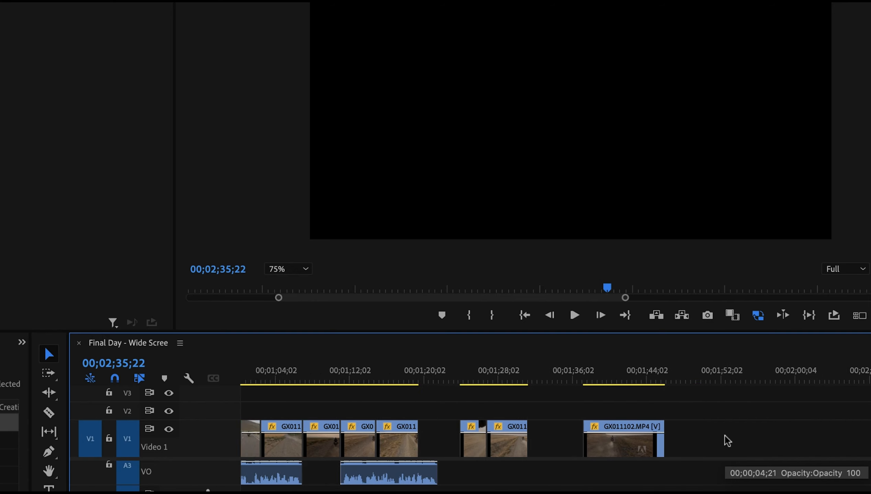
Move the two loose clips against the start of GX011102.MP4 and GX011099.MP4 directly in front of them.
left_click_drag(546, 408, 617, 454)
left_click_drag(566, 449, 621, 451)
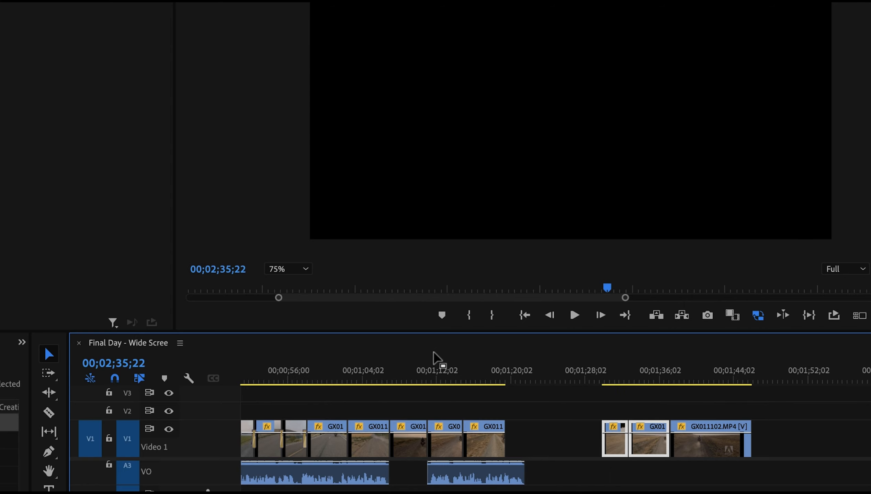
left_click(440, 367)
left_click_drag(440, 367, 472, 359)
left_click_drag(491, 441, 587, 443)
Paste GX011104.MP4 at the end of GX011098.MP4, play it, and trim its end to 00;01;21;16.
left_click_drag(470, 380, 461, 379)
key("super+v")
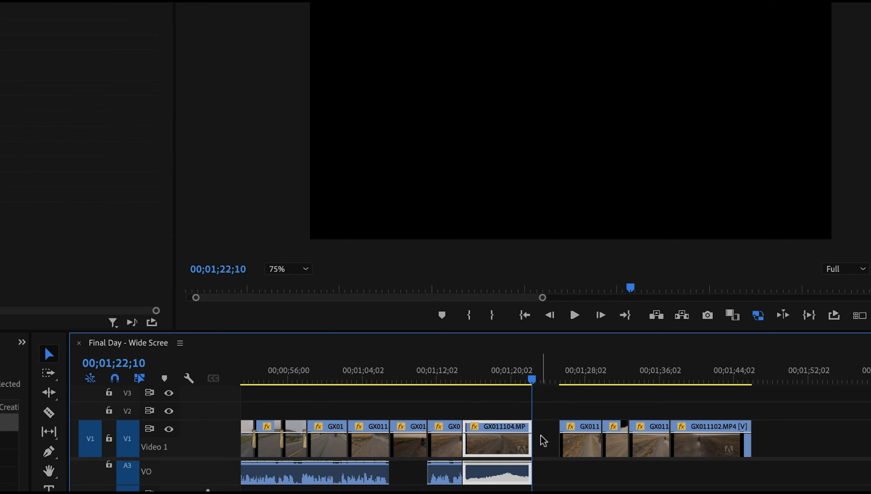
mouse_move(532, 430)
left_mouse_down()
mouse_move(513, 427)
mouse_move(526, 429)
left_mouse_up()
left_click(464, 378)
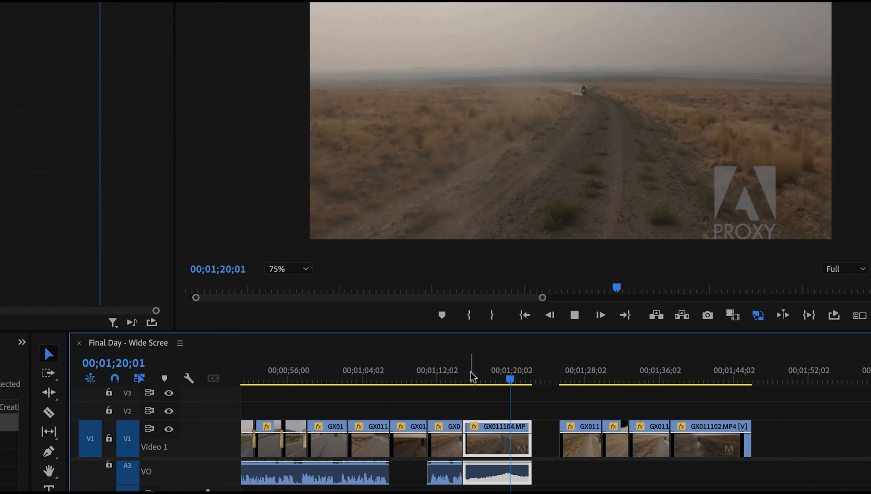
key("space")
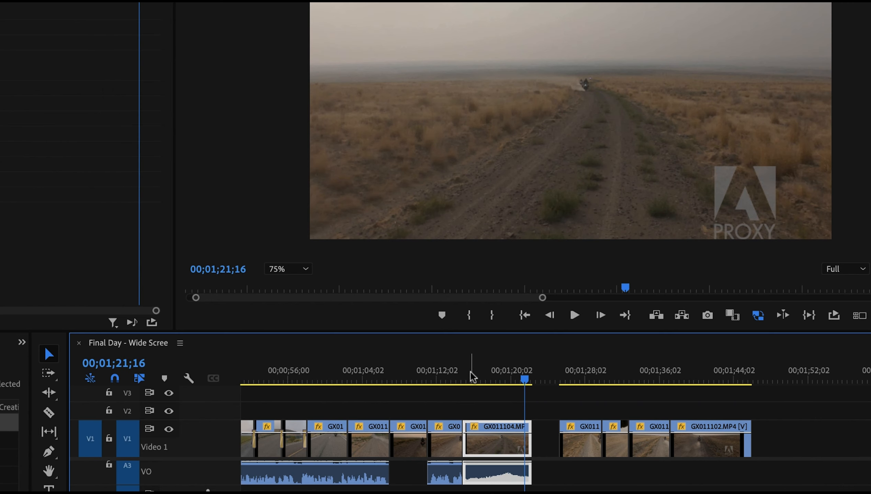
left_click_drag(525, 439, 523, 439)
Ripple delete the gap after GX011104.MP4 and play the new cut through to 00;01;24;11.
left_click(545, 448)
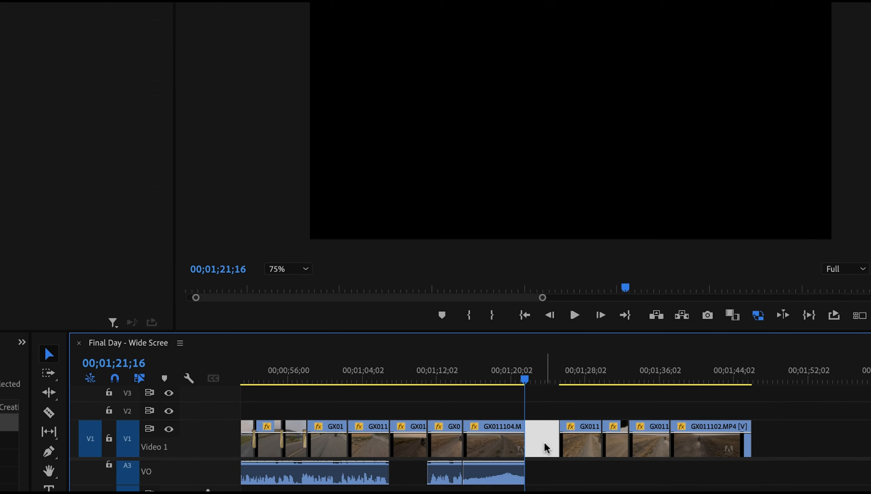
right_click(545, 446)
left_click(564, 462)
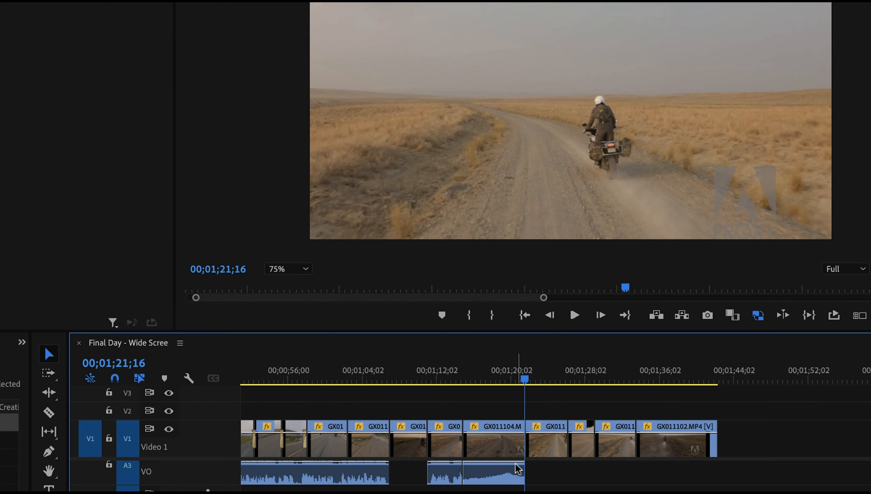
left_click(508, 374)
key("space")
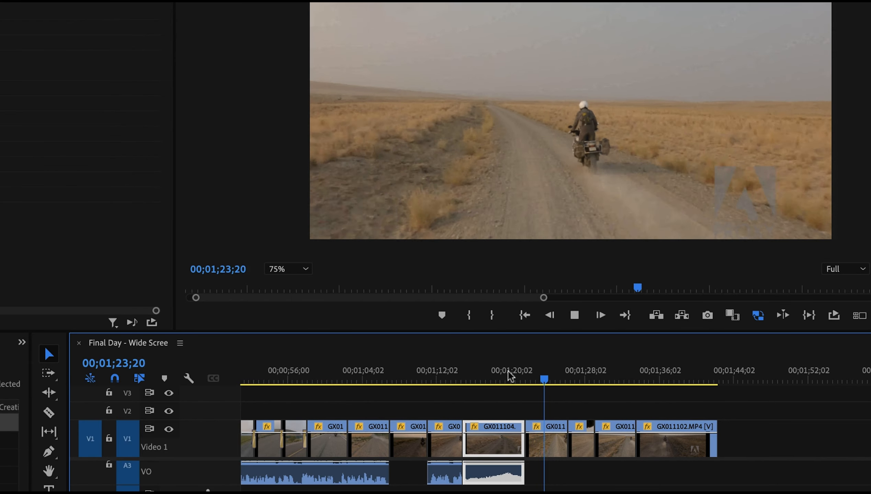
key("space")
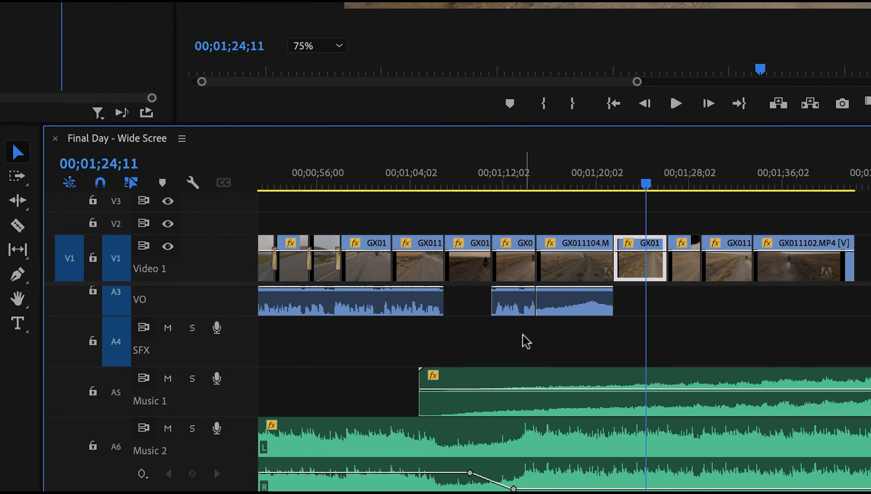
Move the audio of GX011104.MP4 to track A2 and extend the overwritten voice-over clip's end to about 00;01;22.
scroll(522, 336, "up", 3)
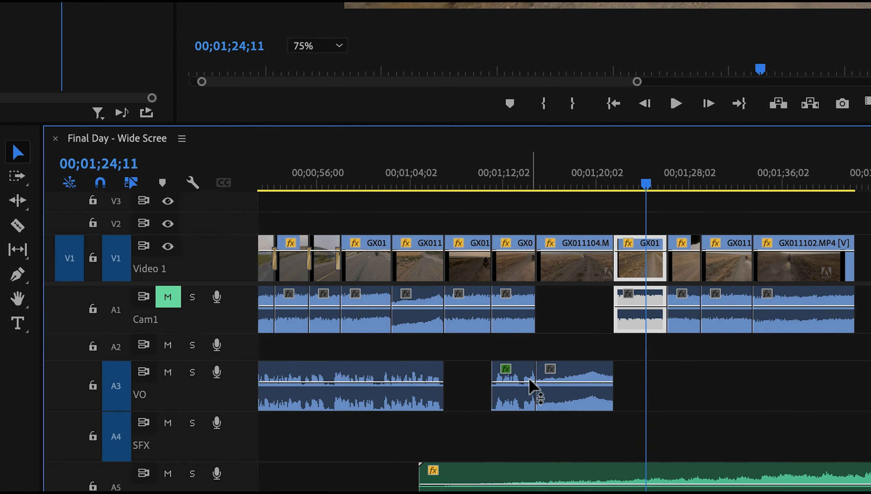
left_click_drag(488, 169, 512, 171)
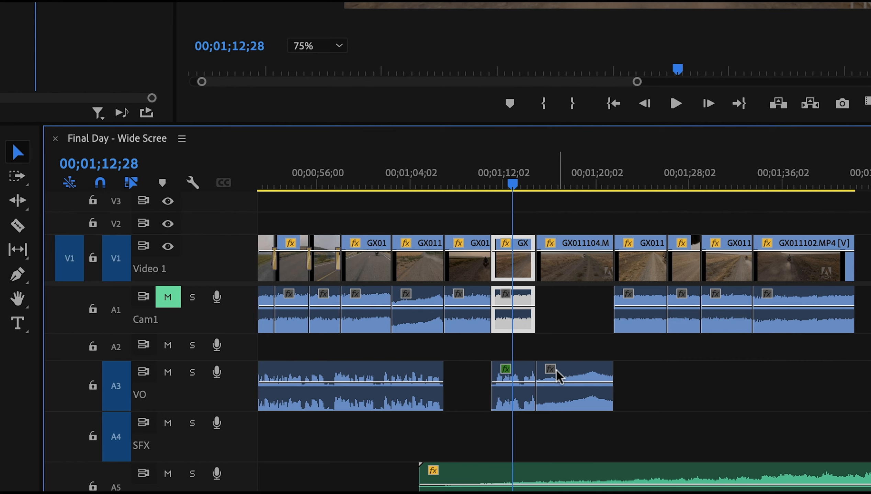
mouse_move(558, 374)
left_mouse_down()
mouse_move(564, 382)
mouse_move(558, 358)
mouse_move(559, 372)
left_mouse_up()
left_click_drag(557, 373, 582, 373)
left_click(582, 382)
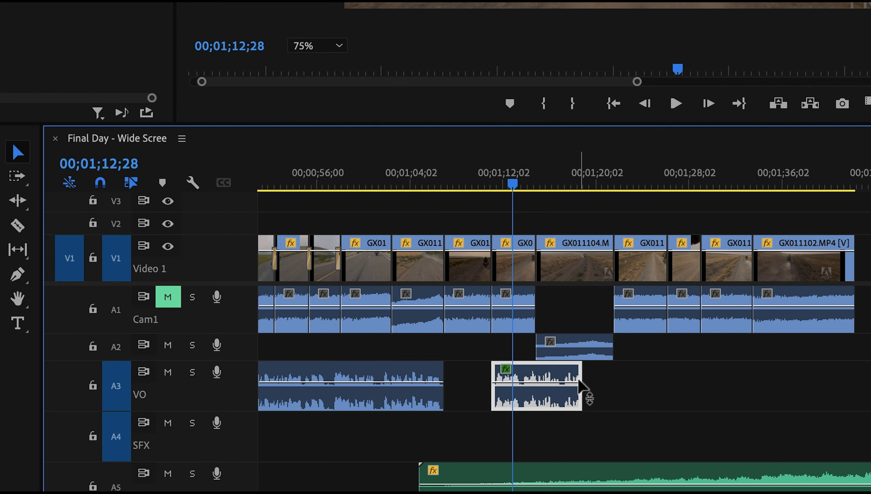
left_click_drag(577, 373, 622, 375)
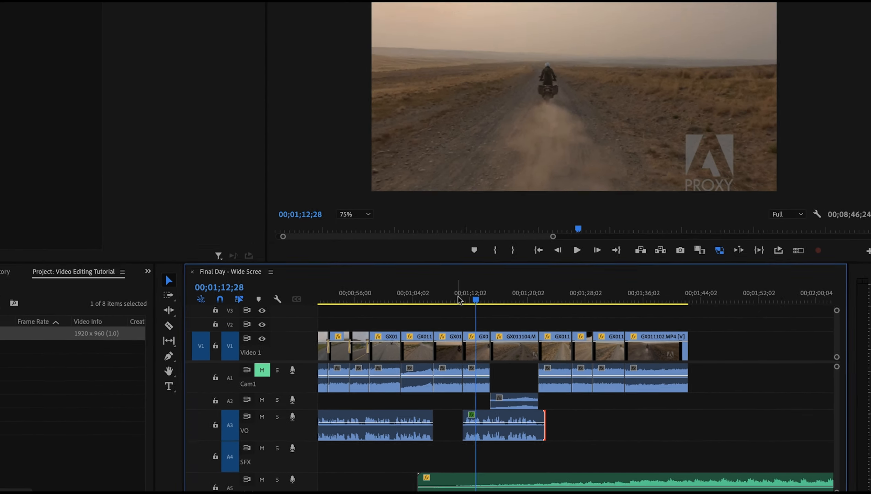
Play the revised sequence from 00;01;10;16 to 00;01;25;16 to check the picture and voice-over.
left_click(459, 299)
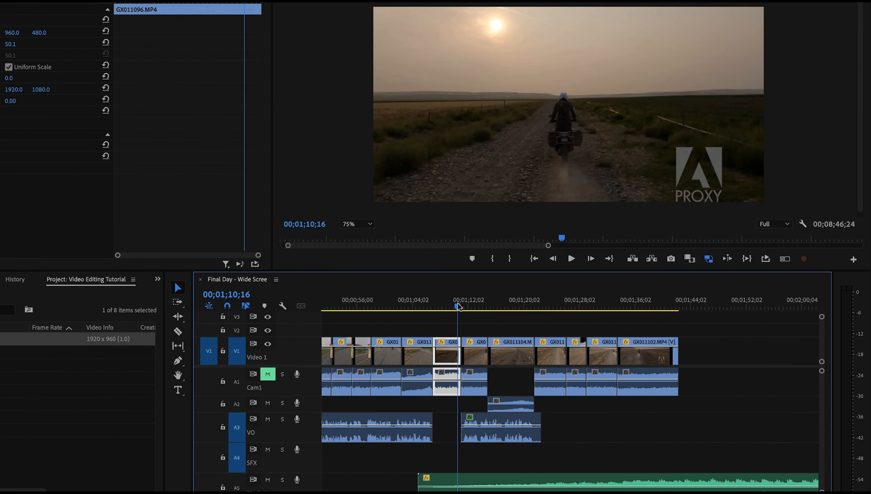
key("space")
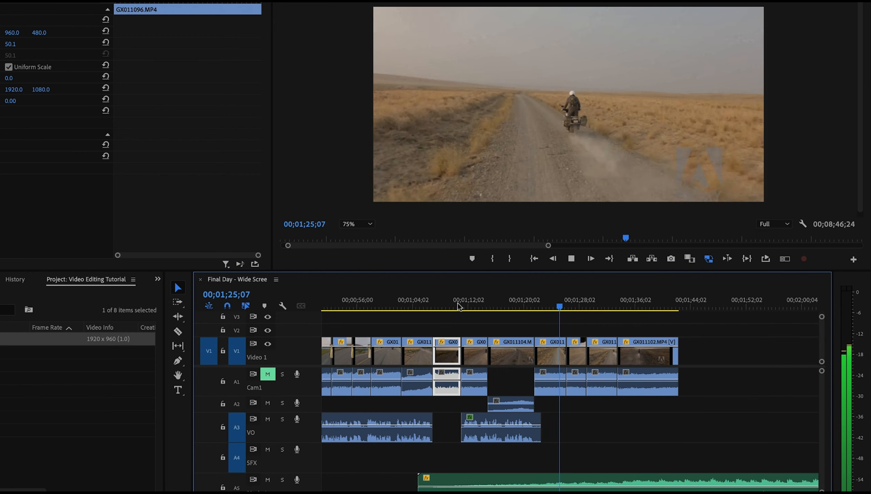
key("space")
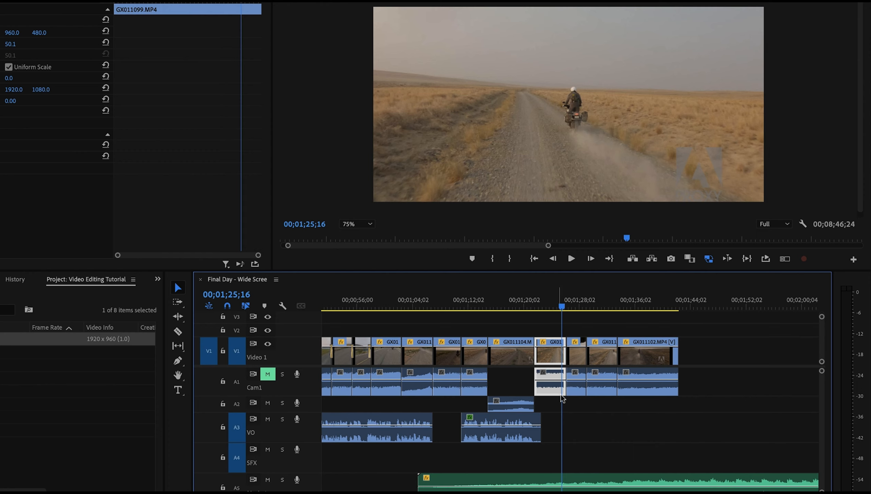
Look over the empty stretch after GX011102.MP4 and listen to the Music 1 track from 00;02;01;19 to 00;02;08;20.
scroll(598, 426, "right", 3)
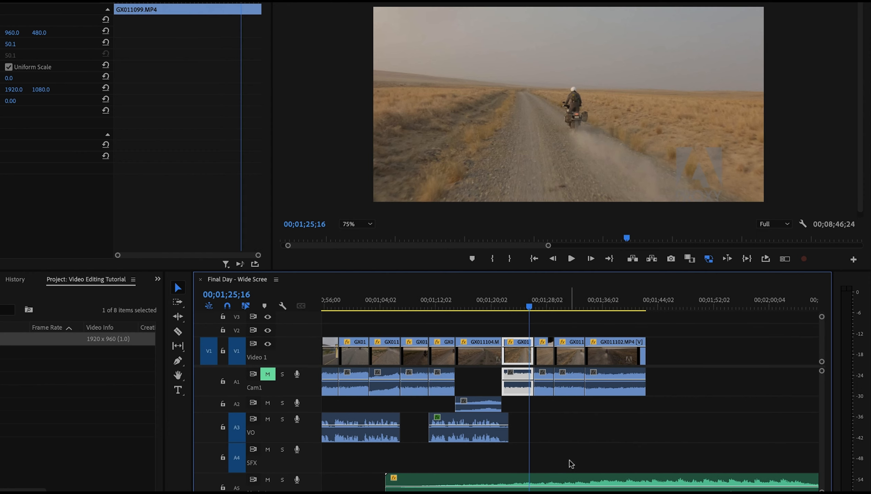
scroll(568, 460, "right", 5)
scroll(569, 460, "left", 2)
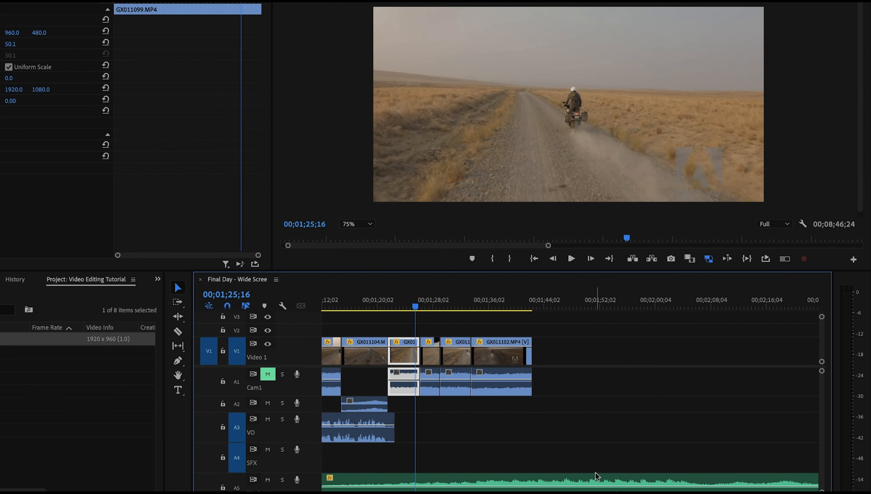
scroll(712, 428, "right", 6)
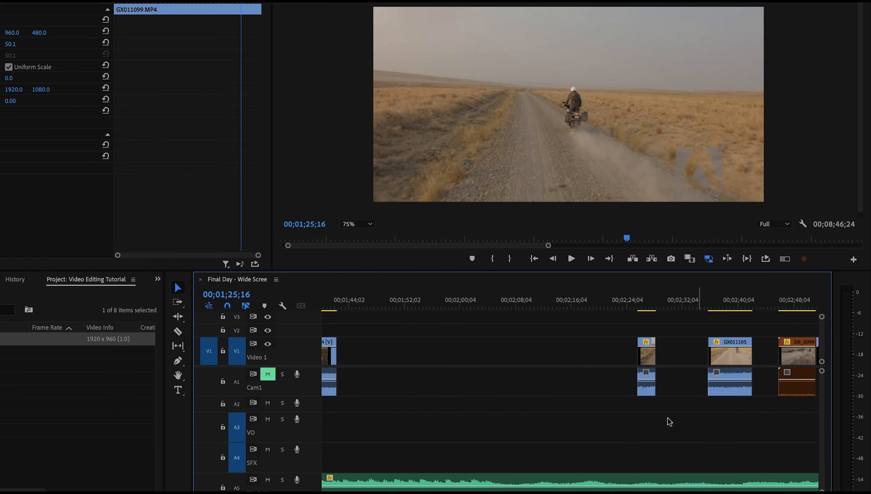
left_click(522, 307)
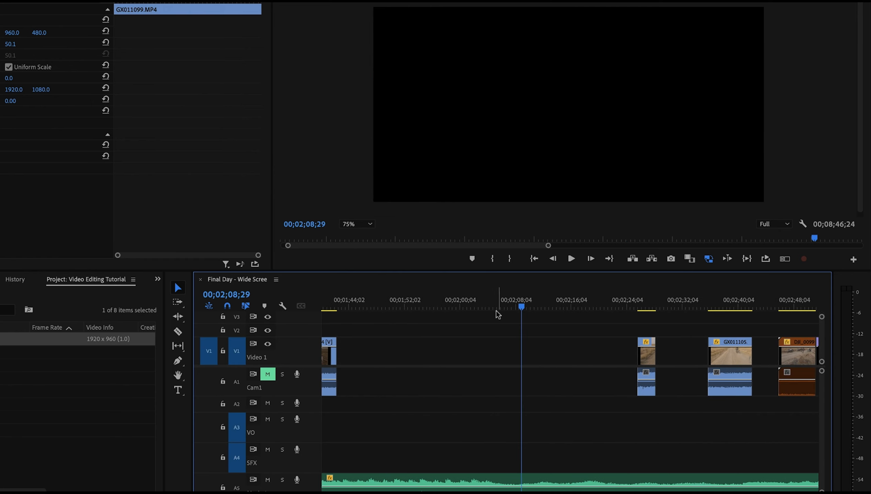
left_click(477, 313)
left_click(470, 300)
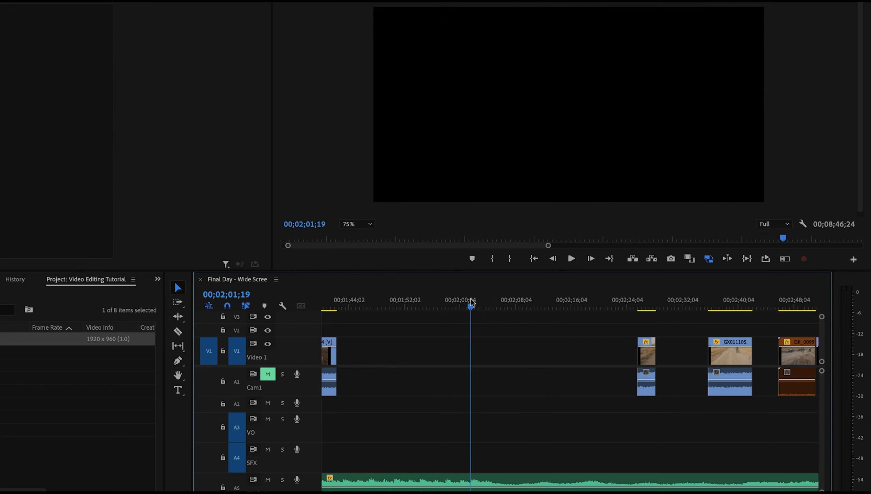
key("space")
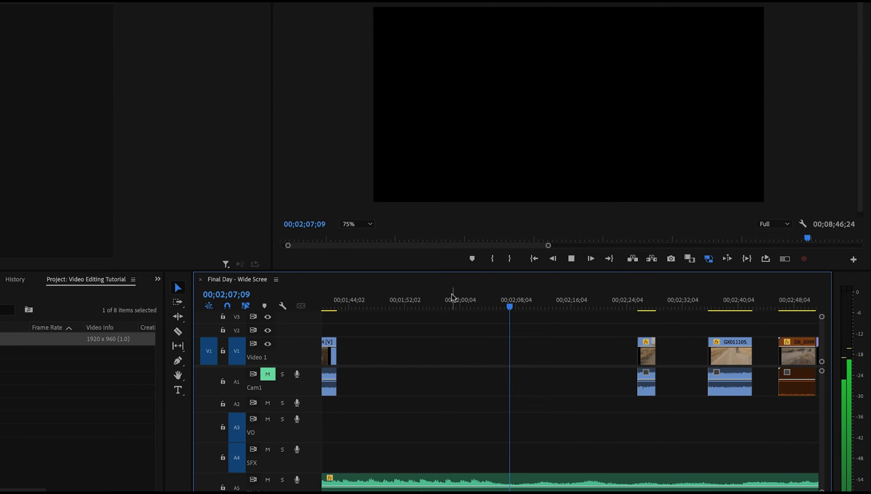
key("space")
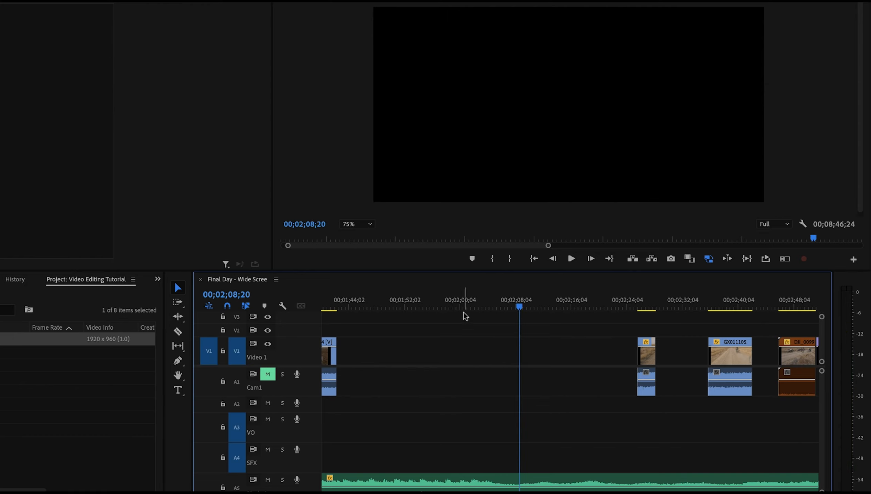
Preview the remaining shots GX011103.MP4, GX011105.MP4, DJI_0099.MP4 and S1000257.MP4 between 00;02;25 and 00;02;56.
scroll(599, 417, "down", 5)
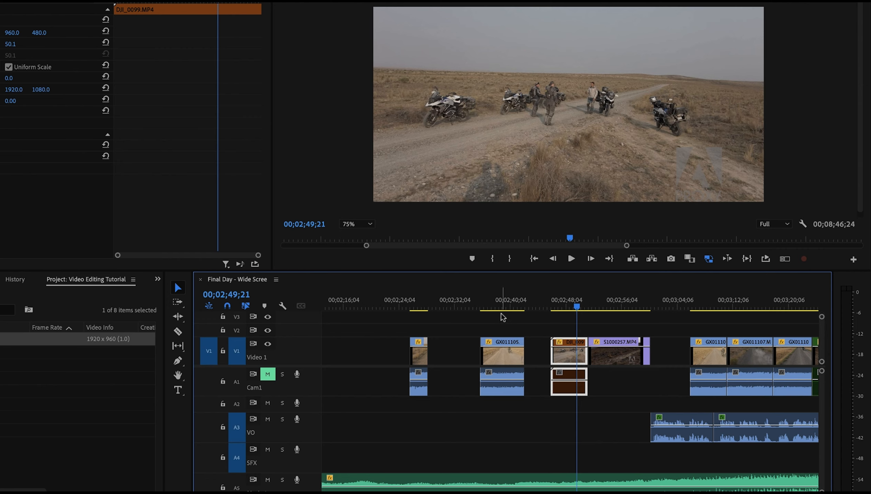
left_click(502, 303)
left_click(407, 305)
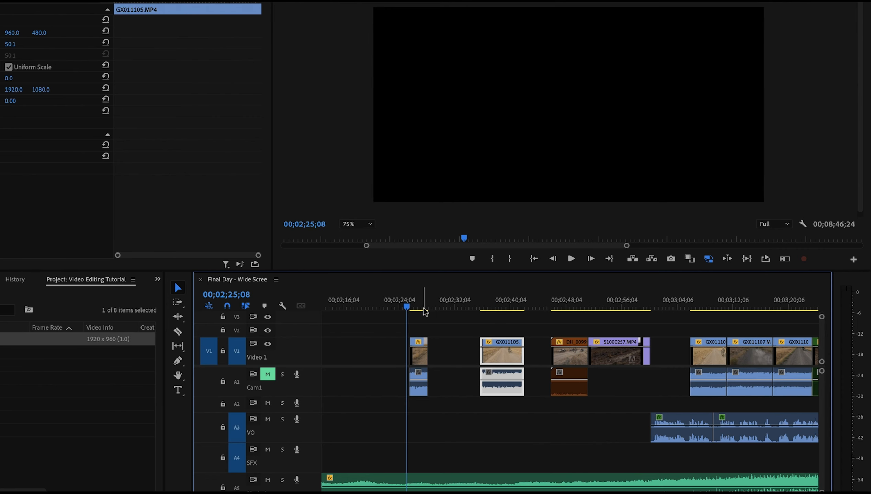
left_click(424, 308)
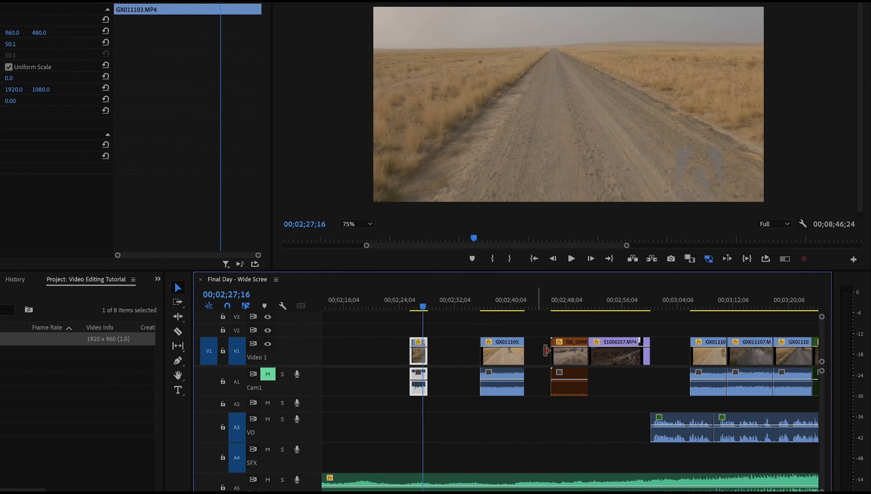
mouse_move(619, 313)
left_mouse_down()
mouse_move(564, 309)
mouse_move(655, 311)
mouse_move(616, 309)
left_mouse_up()
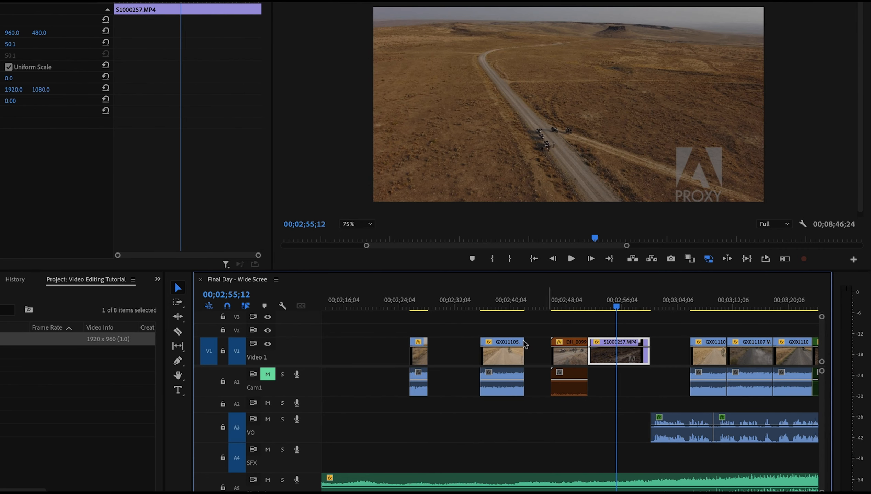
Close the gaps between GX011103.MP4, GX011105.MP4, DJI_0099.MP4 and S1000257.MP4 so they sit back to back.
left_click_drag(420, 356, 476, 356)
left_click_drag(661, 336, 543, 359)
scroll(543, 359, "left", 5)
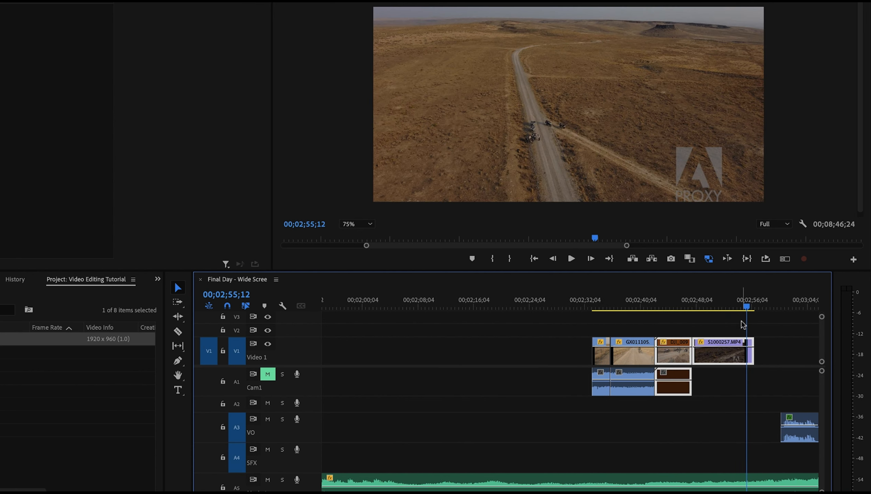
Move the group of four joined clips directly behind GX011102.MP4 and skim from 00;01;41;06 to 00;02;05;13.
key("minus")
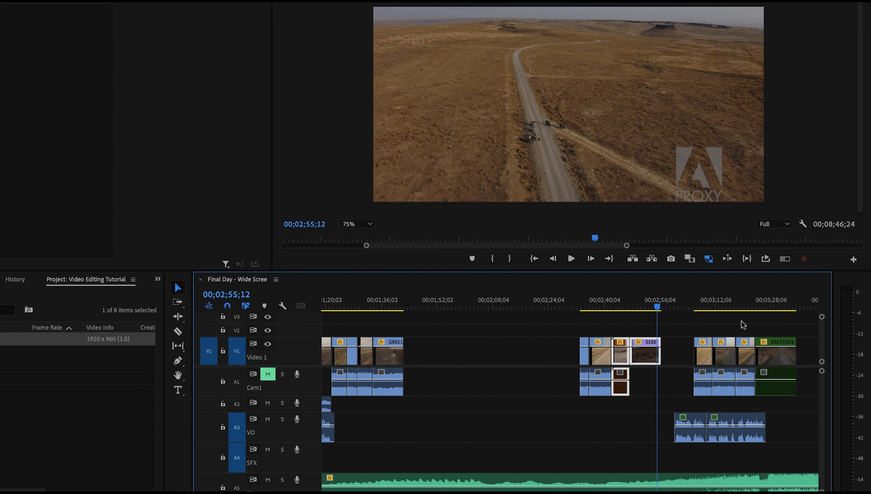
left_click(684, 322)
left_click_drag(668, 338, 428, 360)
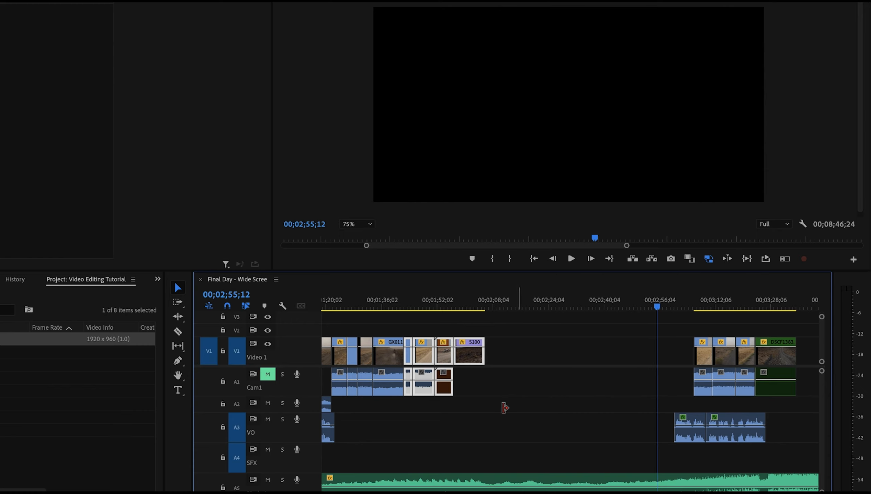
left_click(399, 305)
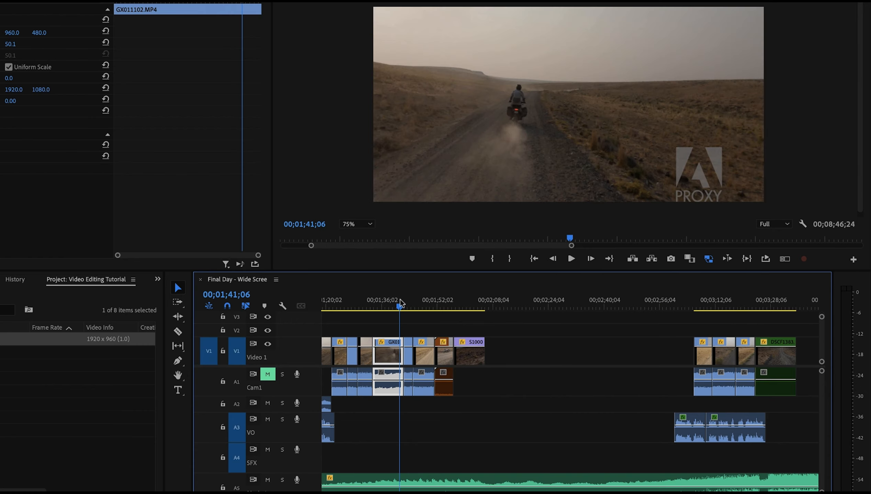
left_click_drag(400, 301, 484, 309)
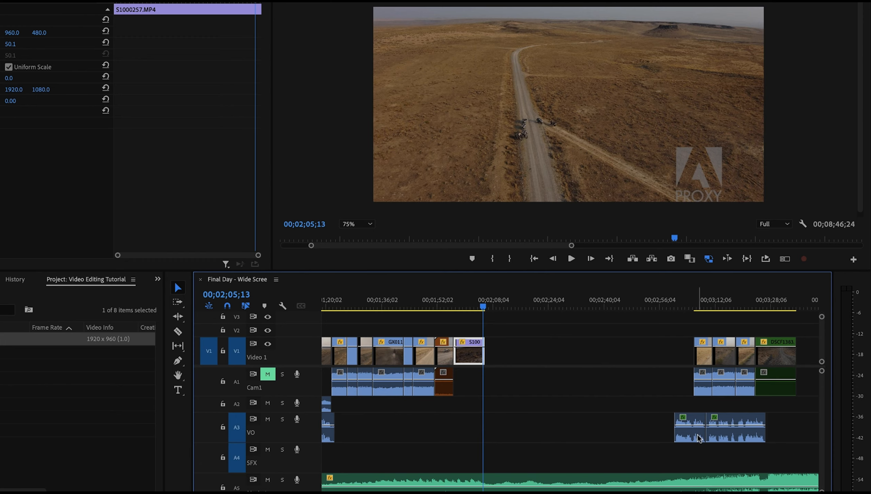
Listen to the voice-over from 00;03;00;14 and move both voice-over clips on A3 to start where S1000257.MP4 ends.
left_click(676, 301)
key("space")
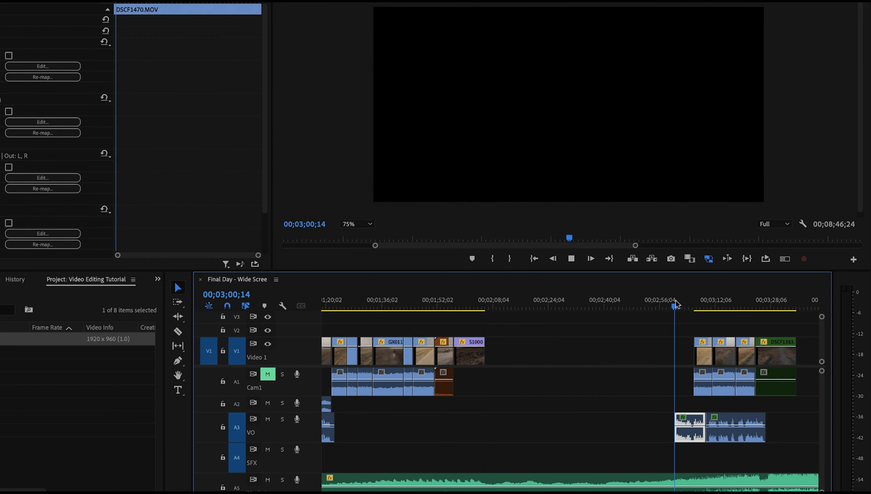
key("space")
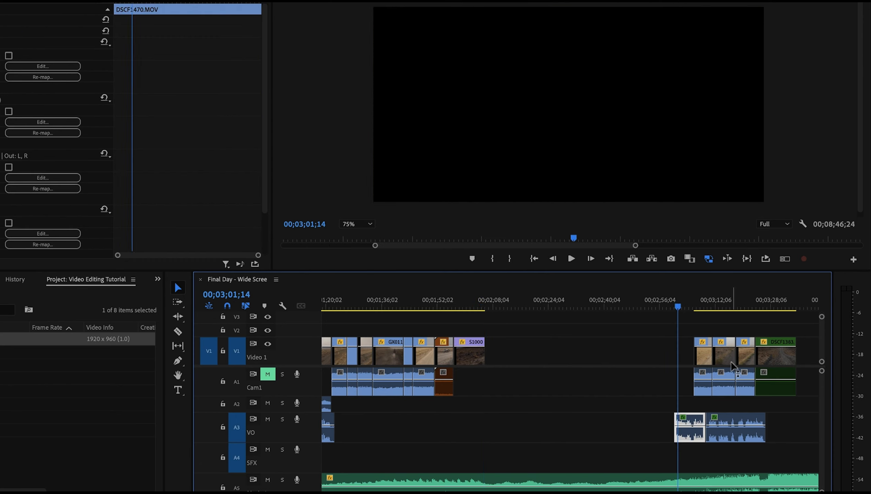
left_click(721, 439)
left_click_drag(720, 438, 507, 441)
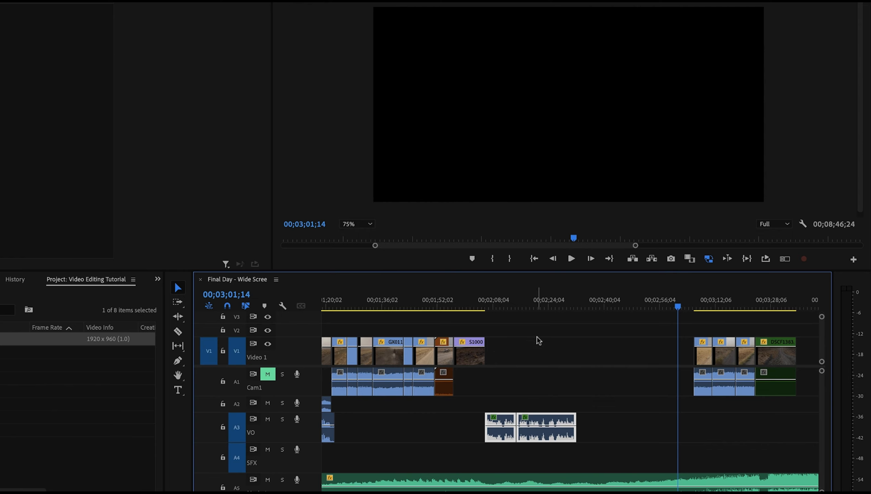
Look through the remaining S1000261.MP4 shots and cut the last one, starting at 00;06;10;14, from the sequence.
scroll(537, 337, "right", 10)
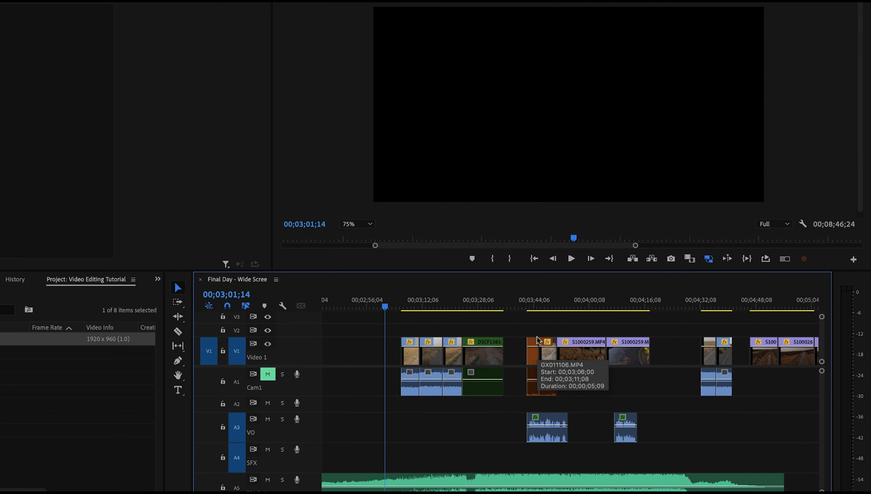
scroll(536, 337, "right", 5)
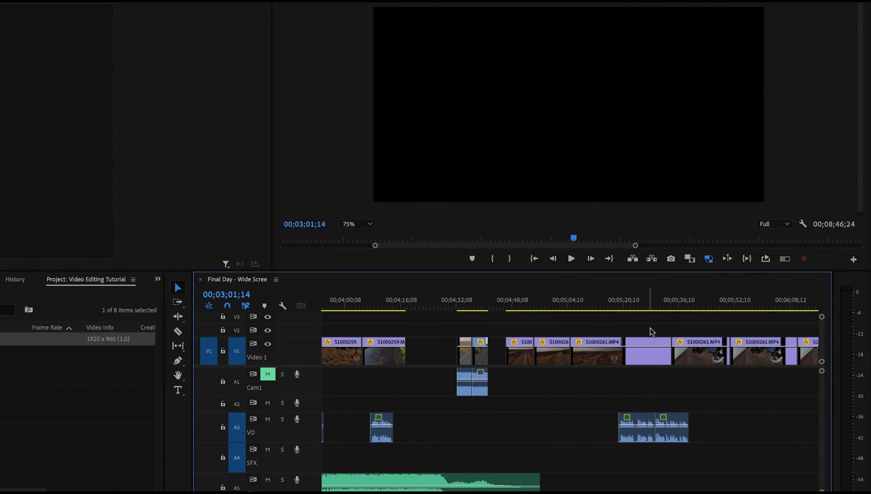
left_click_drag(657, 305, 585, 294)
scroll(584, 293, "right", 12)
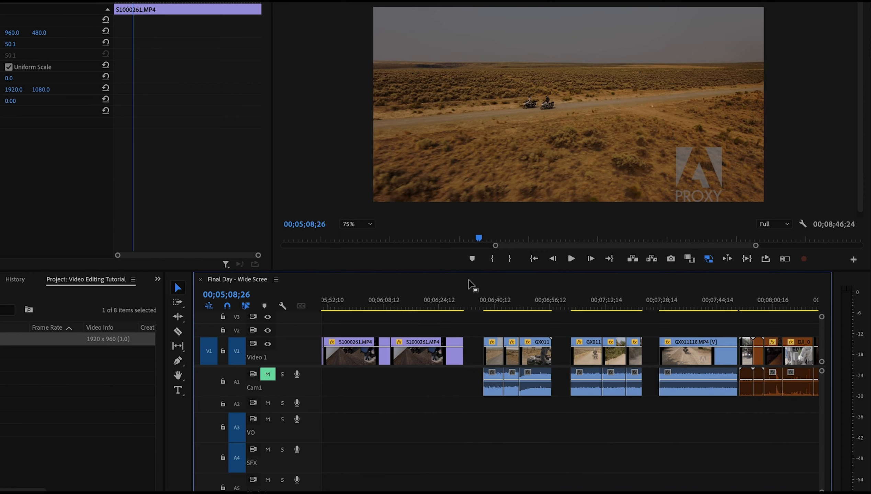
left_click_drag(520, 294, 424, 298)
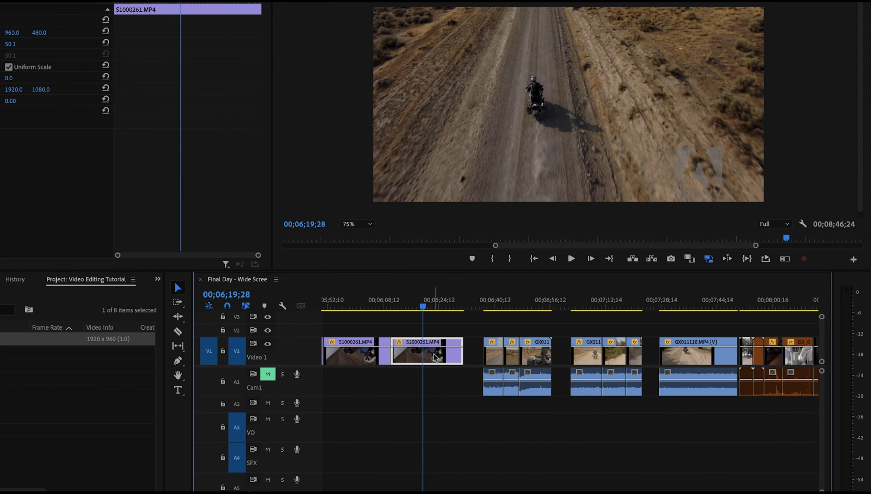
key("Delete")
Paste the cut S1000261.MP4 clip behind S1000257.MP4 at 00;02;05;24, above the voice-over, and skim its opening.
scroll(434, 355, "left", 10)
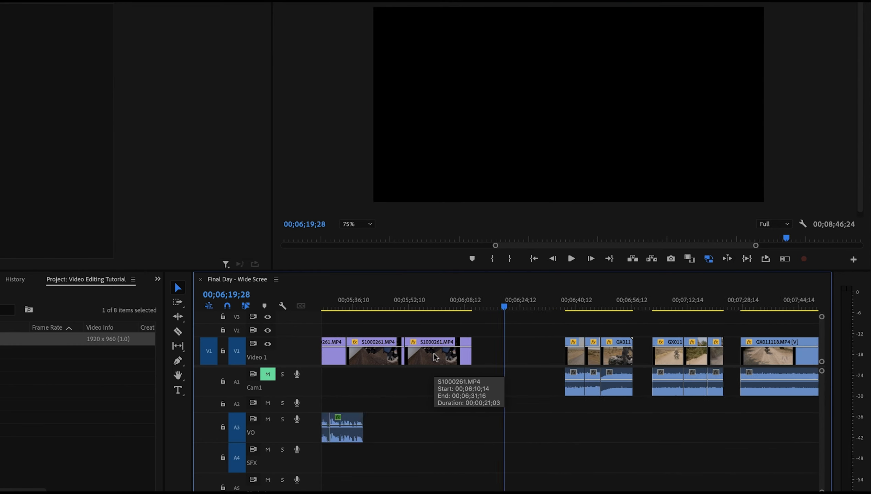
scroll(435, 356, "left", 15)
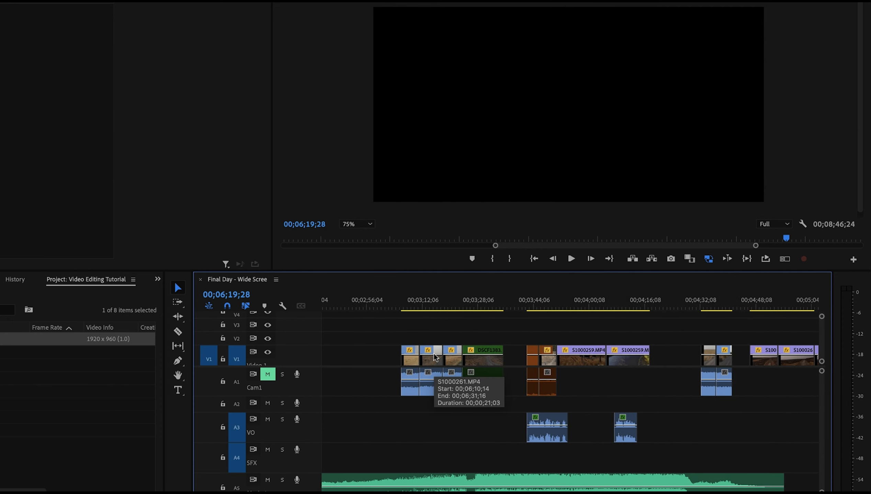
scroll(434, 356, "right", 5)
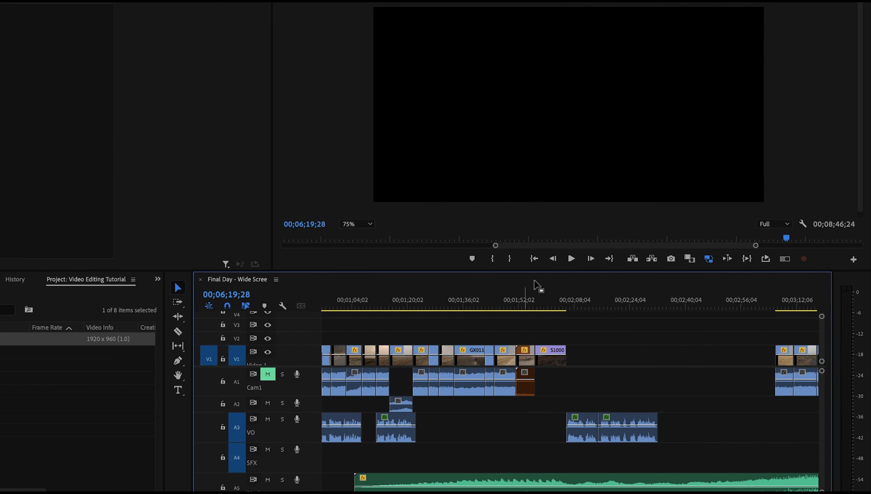
key("Up")
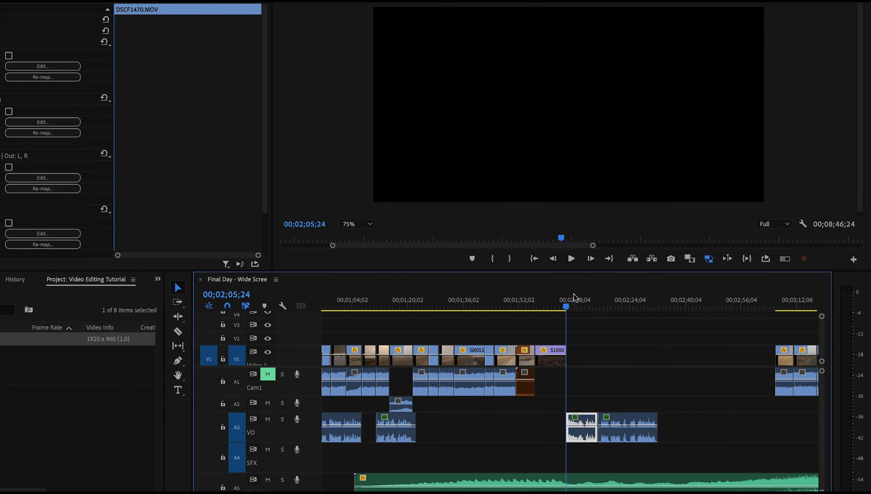
key("Down")
left_click_drag(595, 301, 577, 304)
scroll(470, 319, "left", 4)
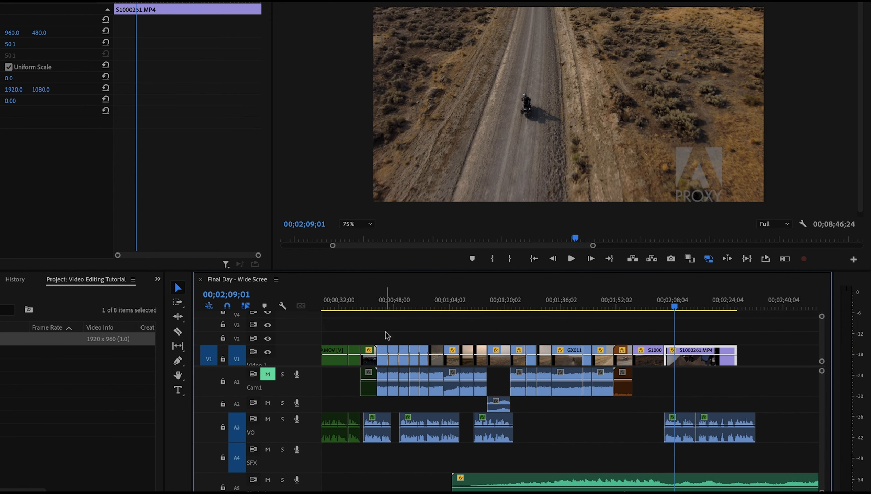
Add dissolves between the riding clips up to S1000261.MP4 and play the sequence from 00;00;56;01 to 00;01;54;09.
left_click_drag(439, 335, 704, 351)
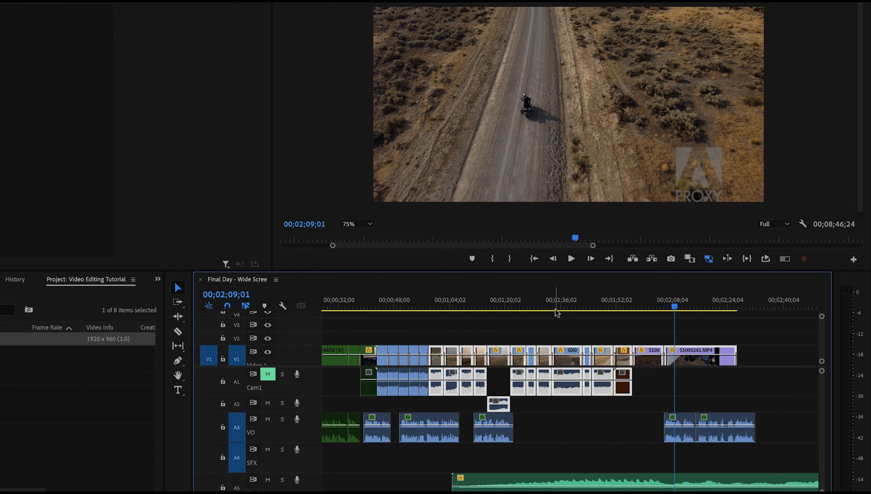
left_click(505, 294)
left_click_drag(480, 296, 422, 308)
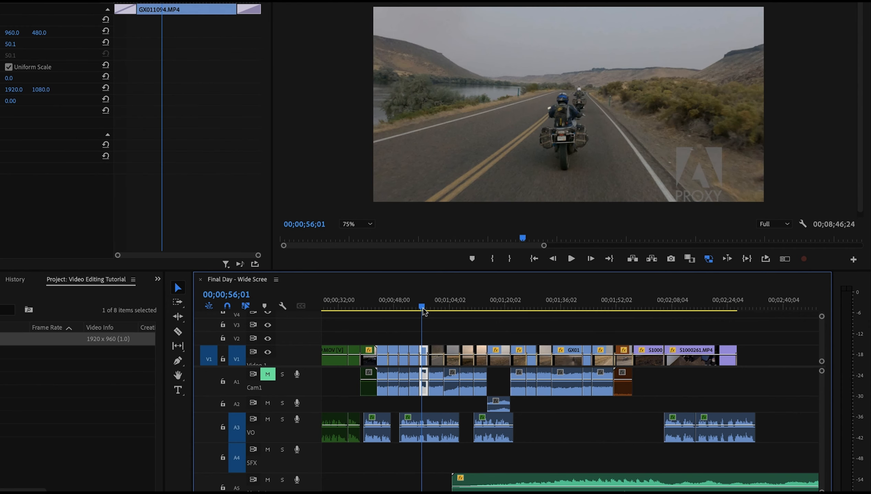
key("space")
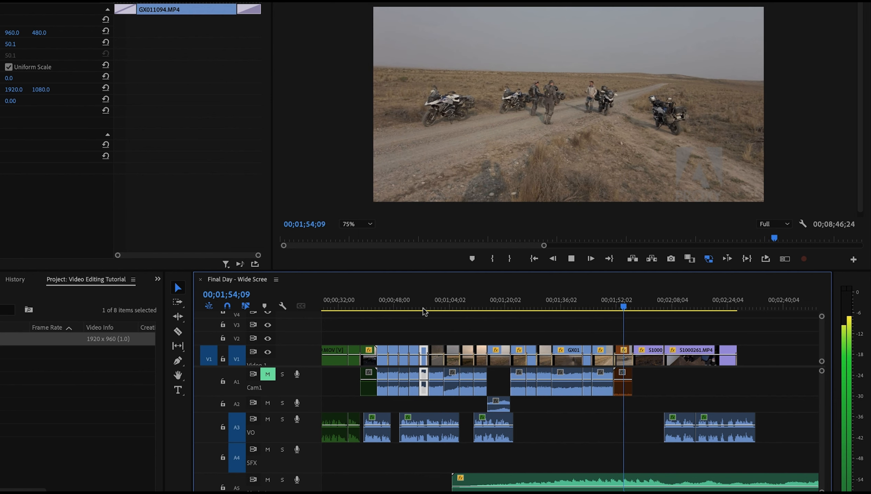
key("space")
Delete the dissolve between DJI_0099.MP4 and S1000257.MP4 and trim DJI_0099.MP4's end back to 00;01;54;09.
key("equal")
key("equal")
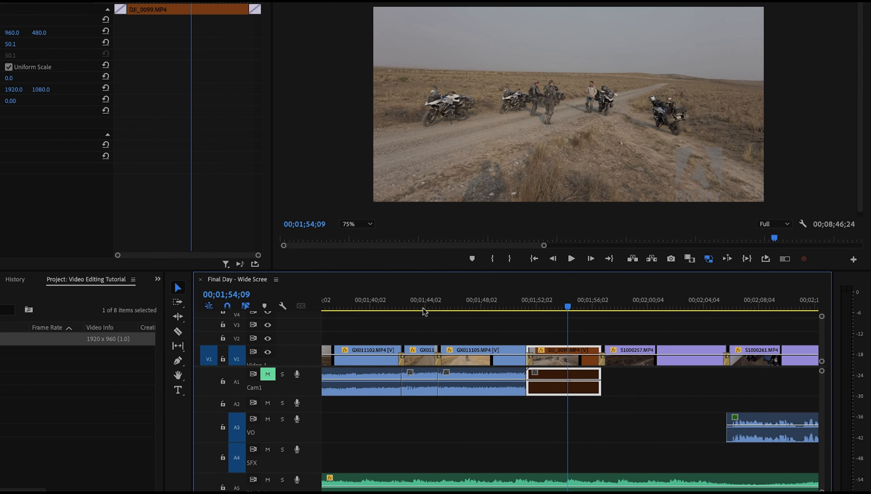
left_click(601, 359)
key("Delete")
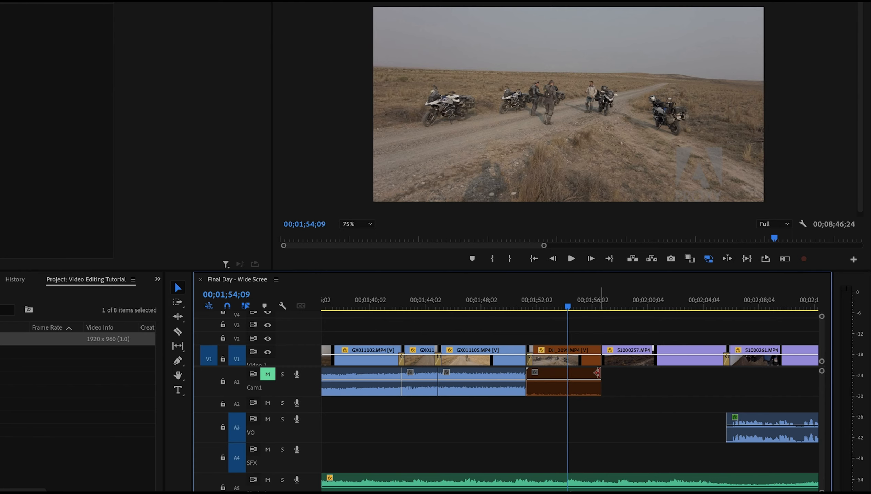
left_click_drag(598, 367, 565, 367)
Move S1000257.MP4 against the shortened DJI_0099.MP4 and S1000261.MP4 against S1000257.MP4 to close the gaps.
left_click_drag(630, 364, 600, 365)
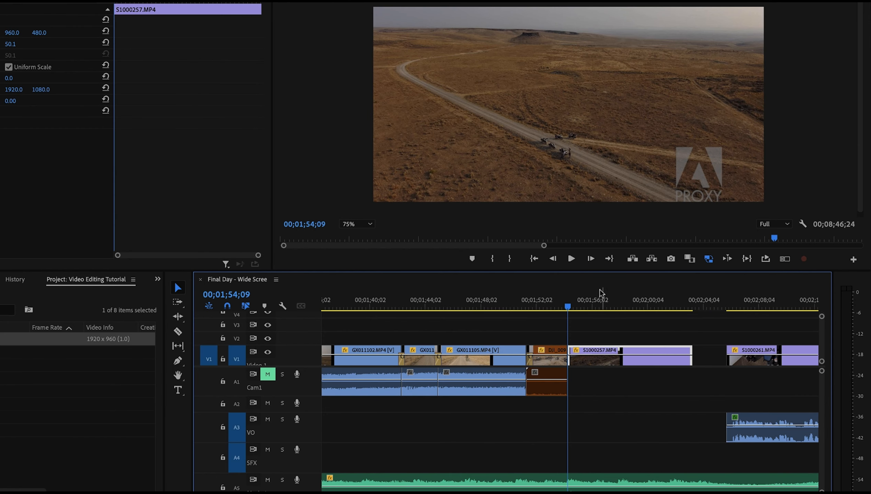
left_click_drag(587, 300, 653, 302)
left_click(742, 356)
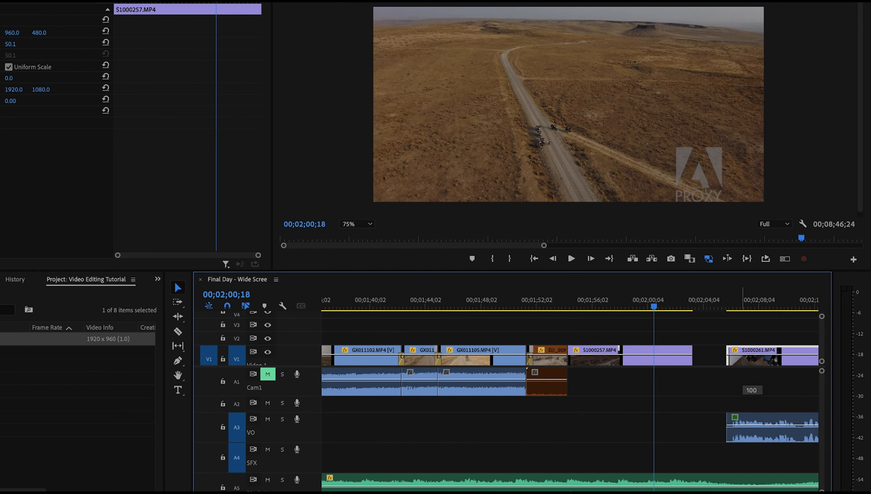
left_click_drag(743, 361, 716, 362)
left_click(554, 335)
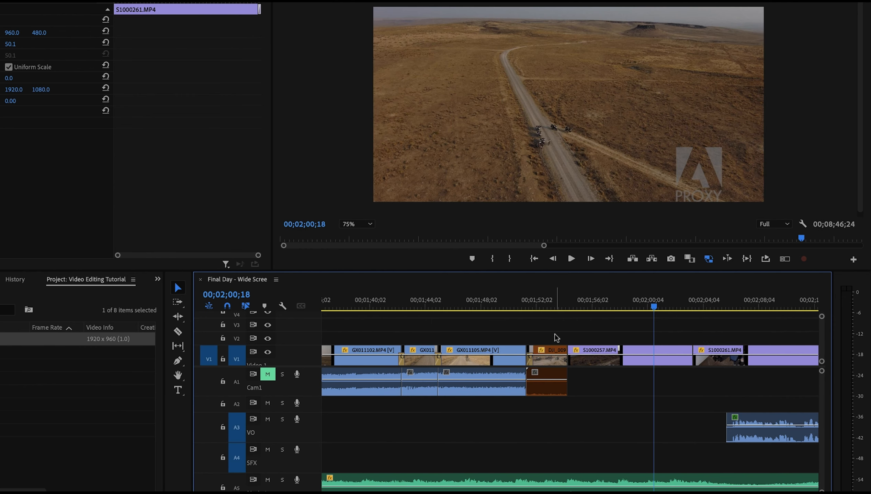
Add dissolves at the joins from DJI_0099.MP4 to S1000261.MP4 and play from 00;01;51;19 to 00;02;16;26.
left_click_drag(521, 337, 732, 363)
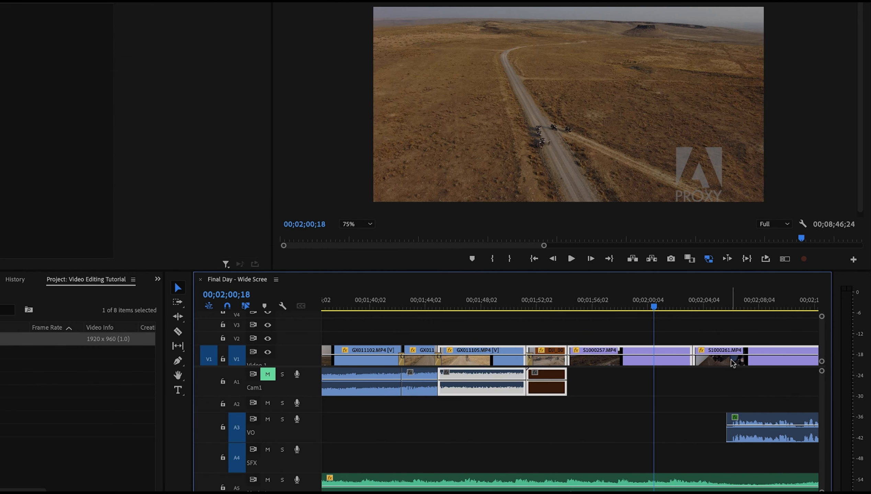
left_click(531, 293)
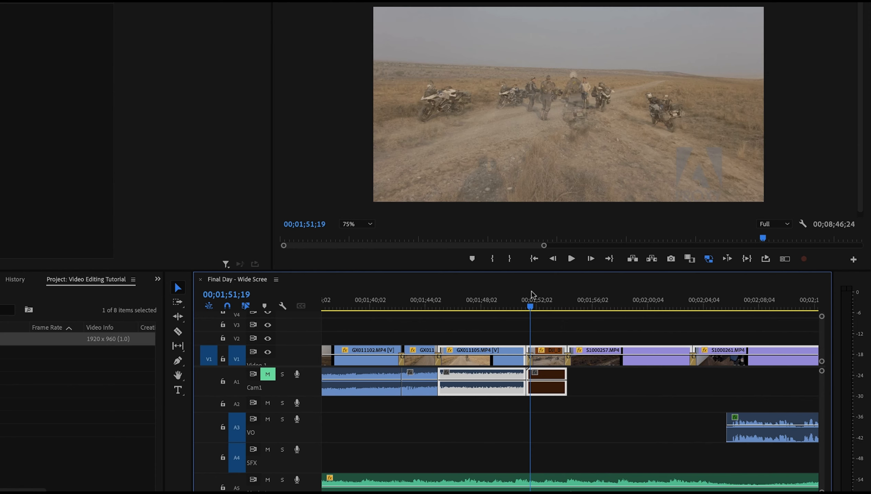
key("space")
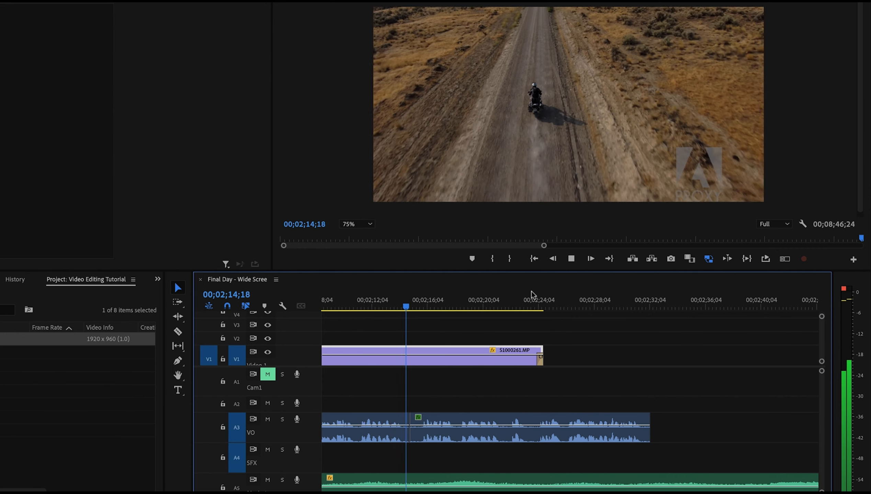
key("space")
key("space")
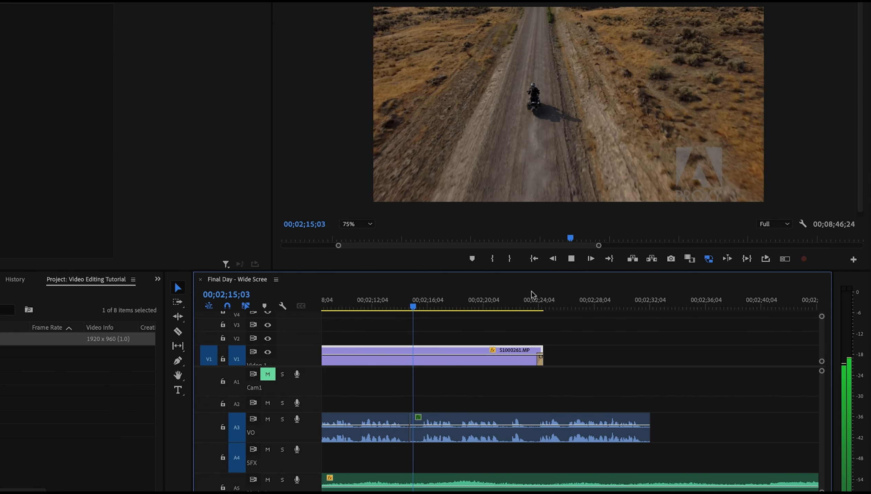
key("space")
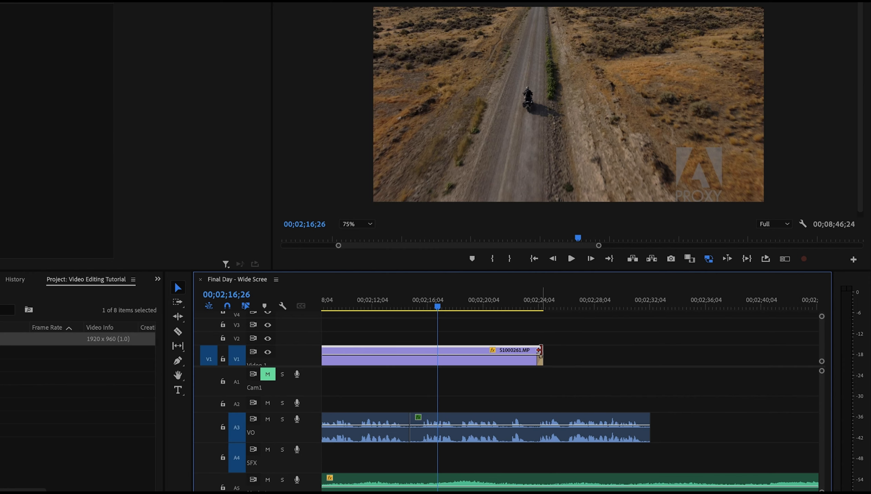
Trim the end of S1000261.MP4 back to about 00;02;15.
left_click_drag(539, 350, 410, 356)
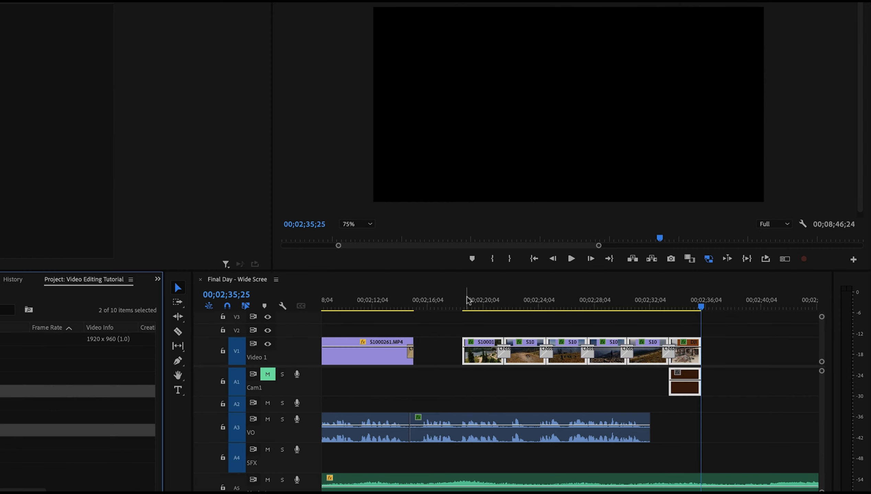
Preview the added lake, mountain and lodge shots on V1 between 00;02;19;23 and 00;02;34;11.
left_click(478, 303)
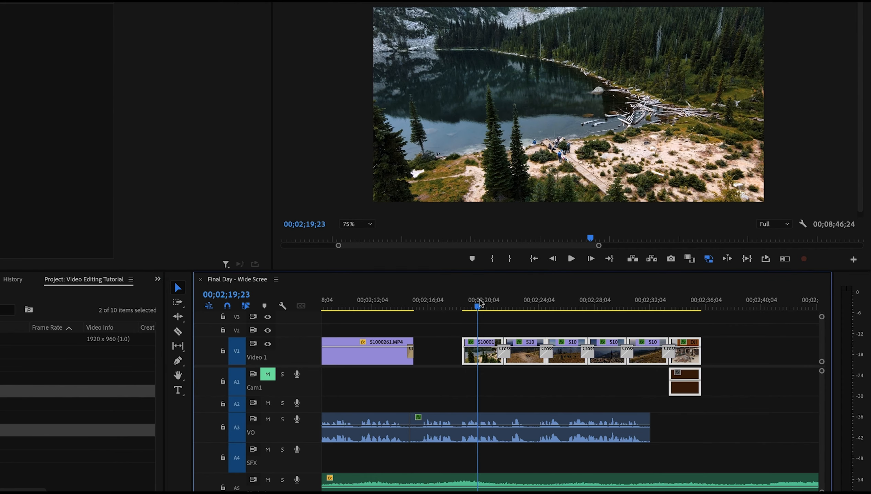
key("space")
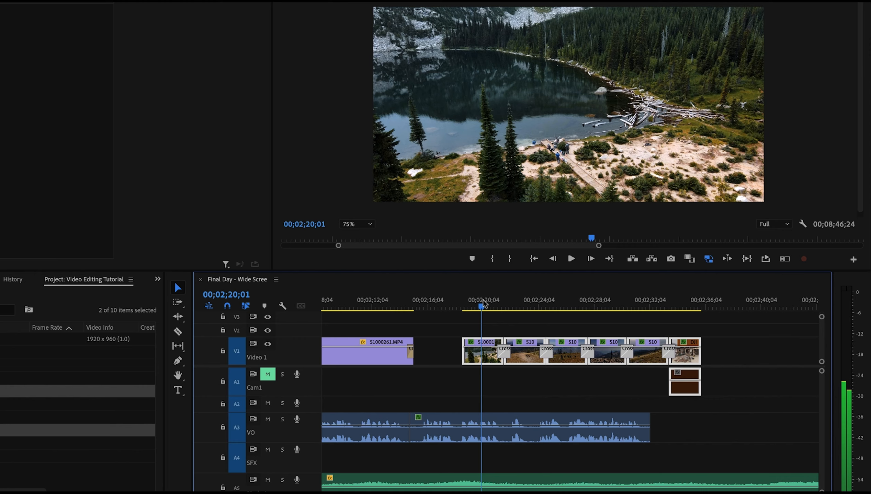
left_click_drag(483, 303, 609, 304)
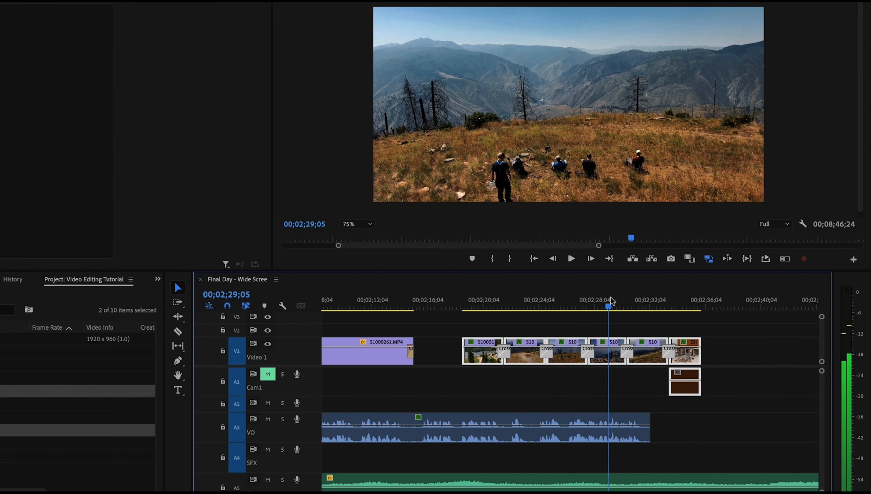
left_click_drag(610, 301, 684, 298)
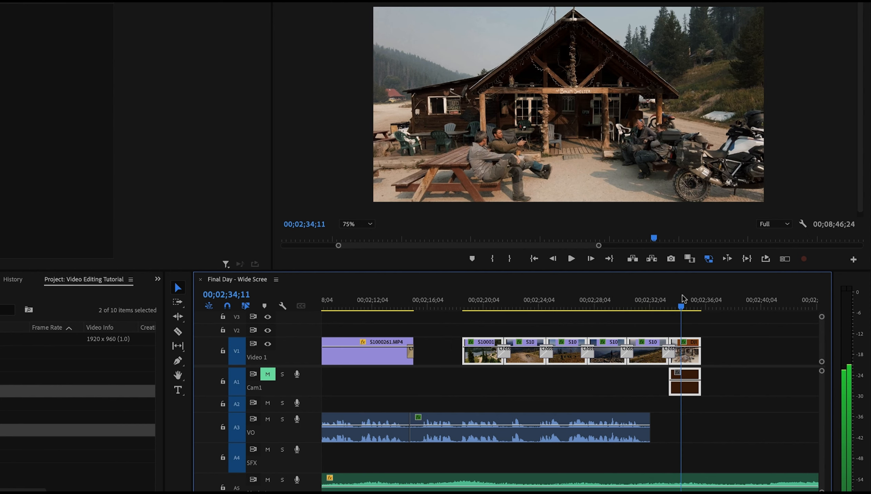
Ripple delete the gap after S1000261.MP4 on V1 and add a dissolve where it joins S1000191.MP4.
left_click(444, 352)
right_click(443, 349)
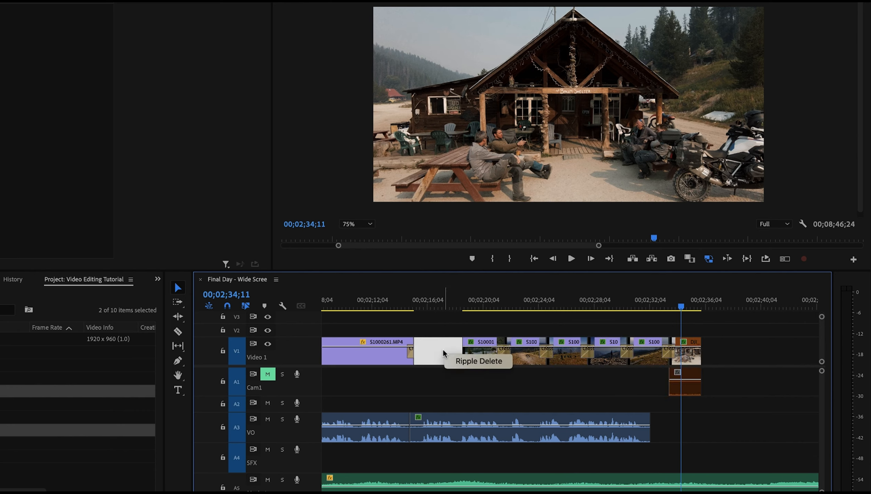
left_click(477, 361)
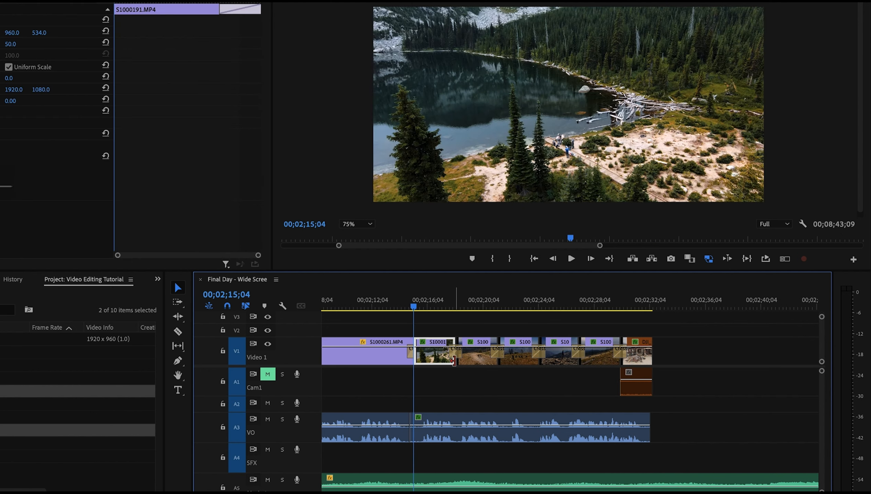
left_click_drag(398, 315, 421, 342)
key("super+d")
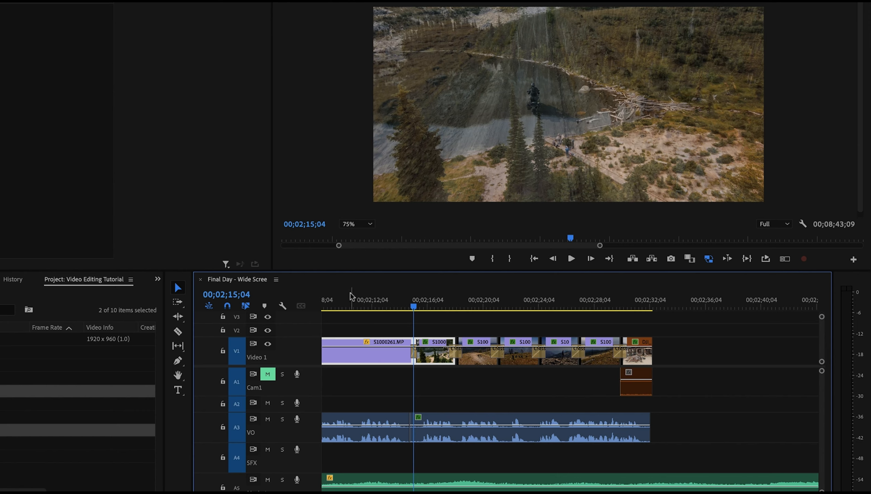
Play back the joined section from about 00;01;53 to 00;02;32;07.
key("minus")
key("minus")
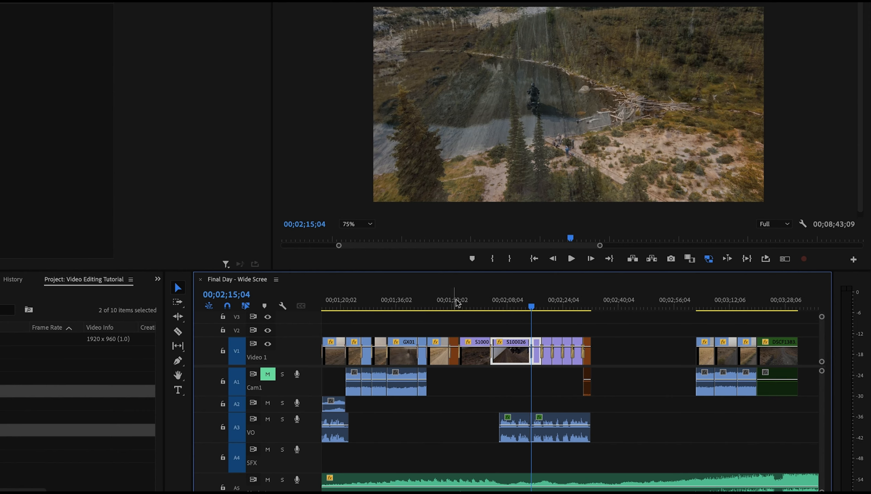
left_click(456, 302)
key("space")
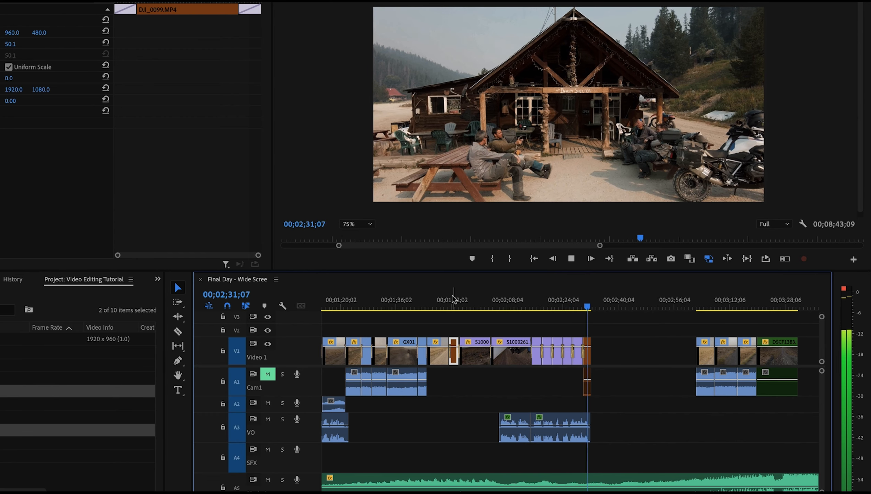
key("space")
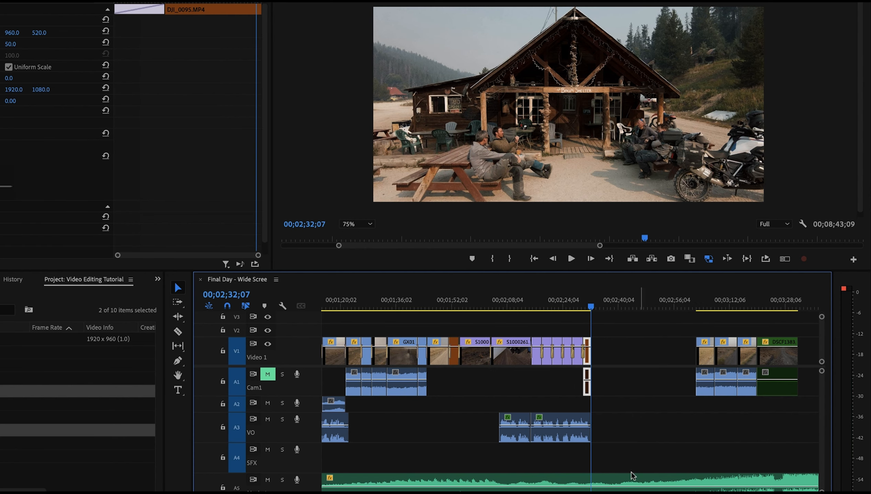
Move GX011107.MP4 with its audio directly behind the lodge shot DJI_0095.MP4.
scroll(645, 469, "right", 5)
scroll(654, 467, "right", 3)
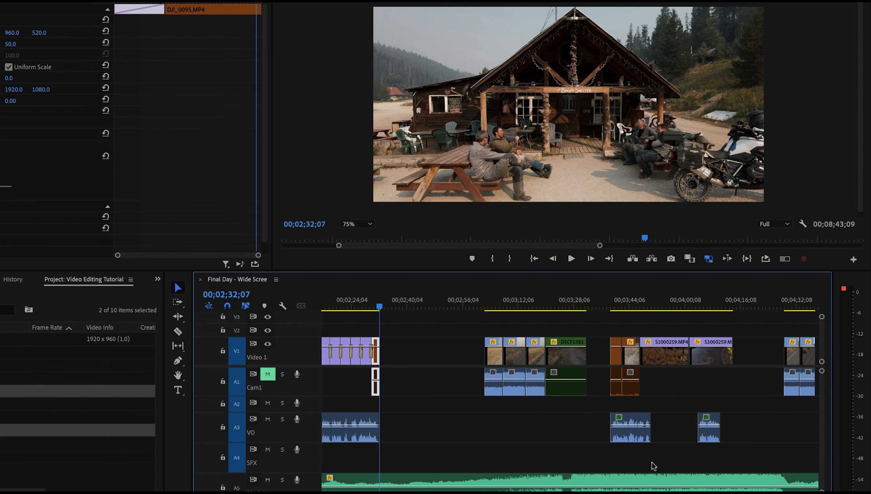
scroll(653, 467, "left", 2)
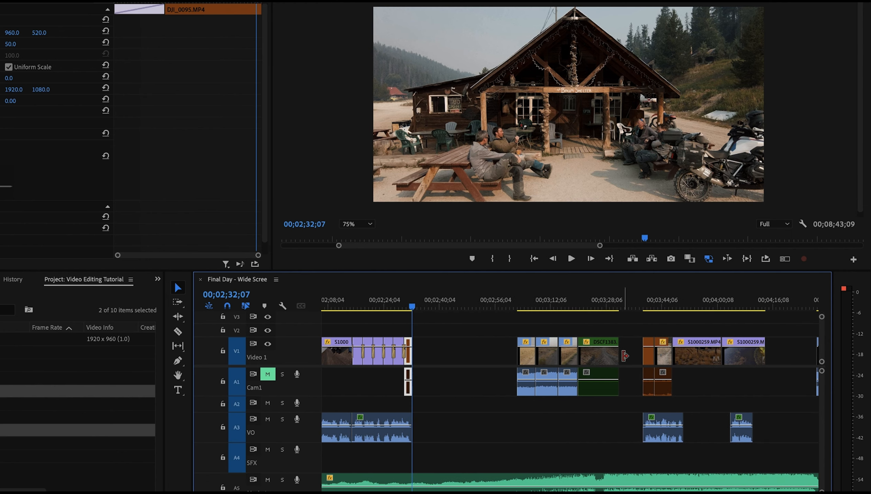
left_click(523, 304)
left_click_drag(523, 303, 544, 298)
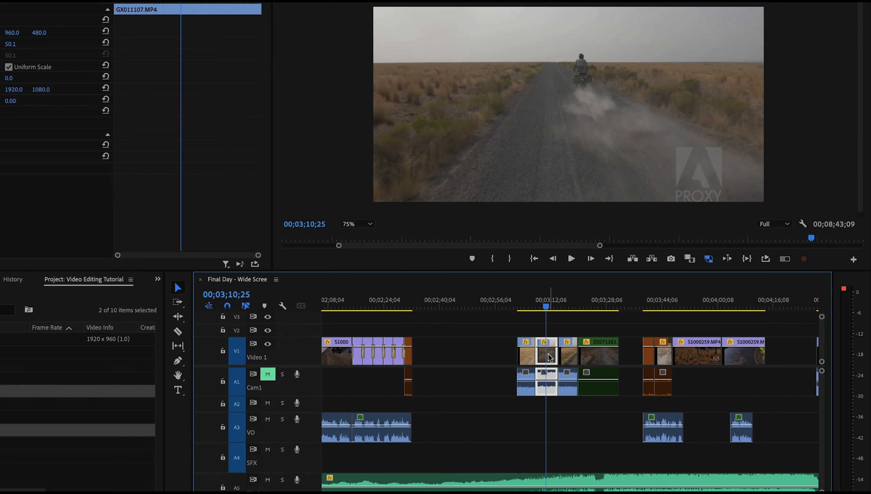
left_click_drag(541, 357, 431, 351)
Delete GX011106.MP4 and its audio at about 00;03;04, check the two following clips and save the project.
left_click(524, 299)
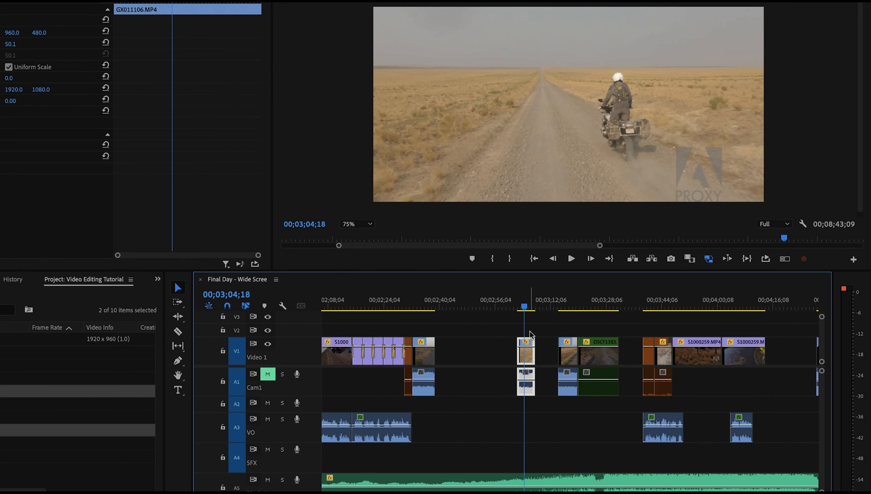
left_click_drag(529, 351, 569, 351)
left_click(566, 303)
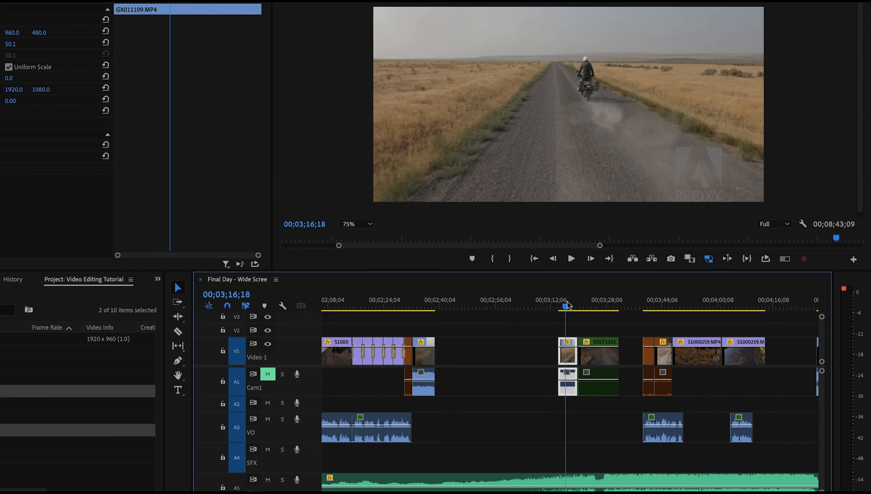
left_click(594, 300)
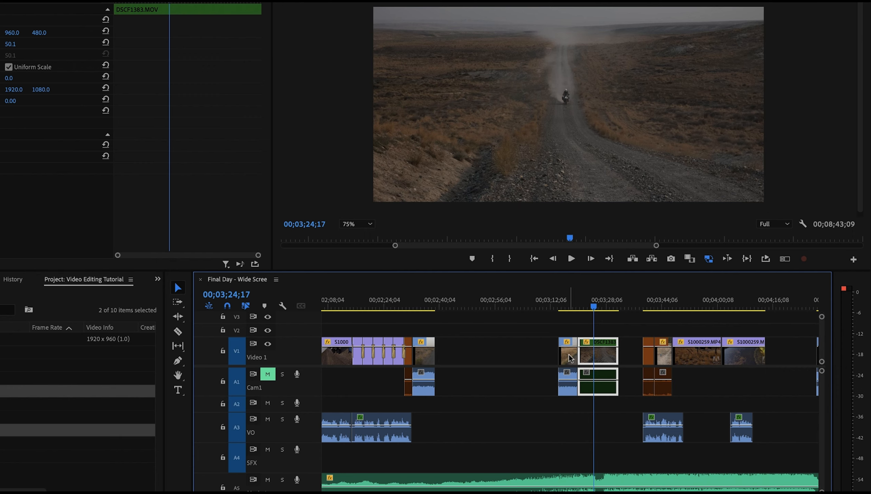
key("super+s")
Examine the remaining riding clips on V1, from GX011109.MP4 and GX011107.MP4 on to GX011110.MP4 and the S1000261.MP4 shots, for material to move forward.
left_click(567, 296)
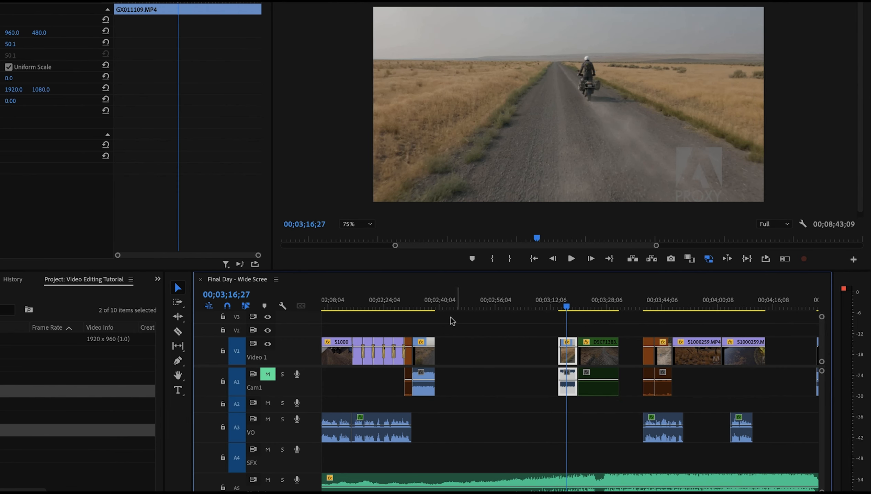
left_click(426, 300)
scroll(681, 313, "down", 5)
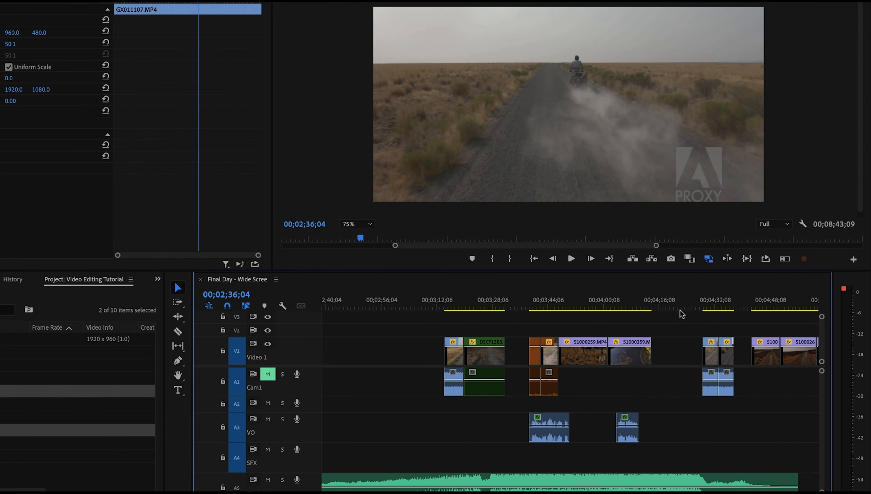
left_click_drag(658, 300, 647, 297)
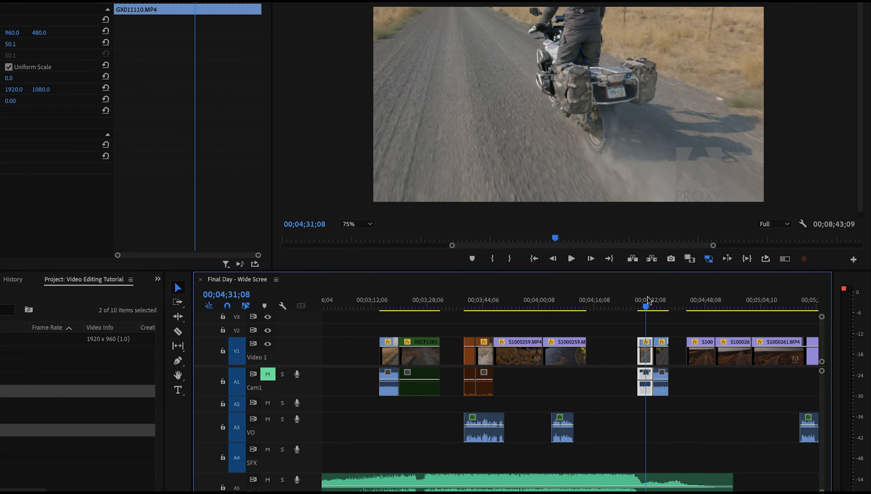
scroll(674, 327, "down", 3)
scroll(674, 327, "down", 2)
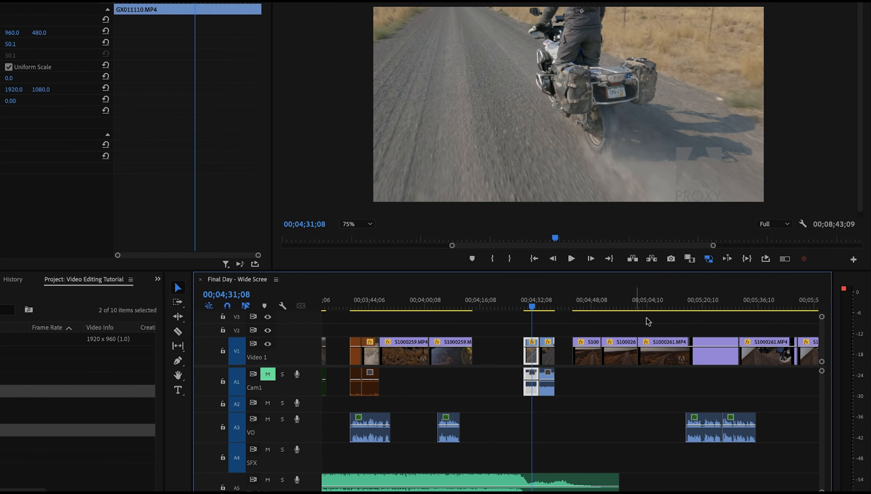
scroll(645, 318, "down", 6)
left_click(724, 298)
left_click_drag(723, 296, 488, 310)
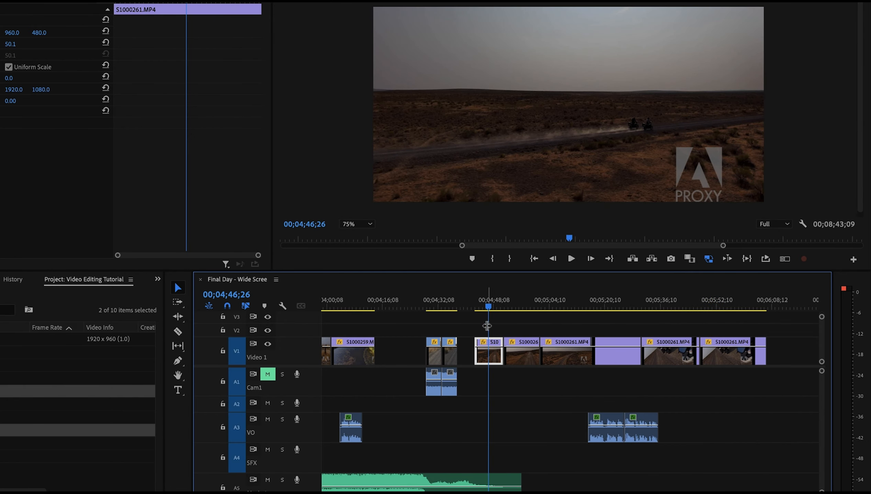
scroll(487, 327, "right", 6)
scroll(488, 327, "left", 9)
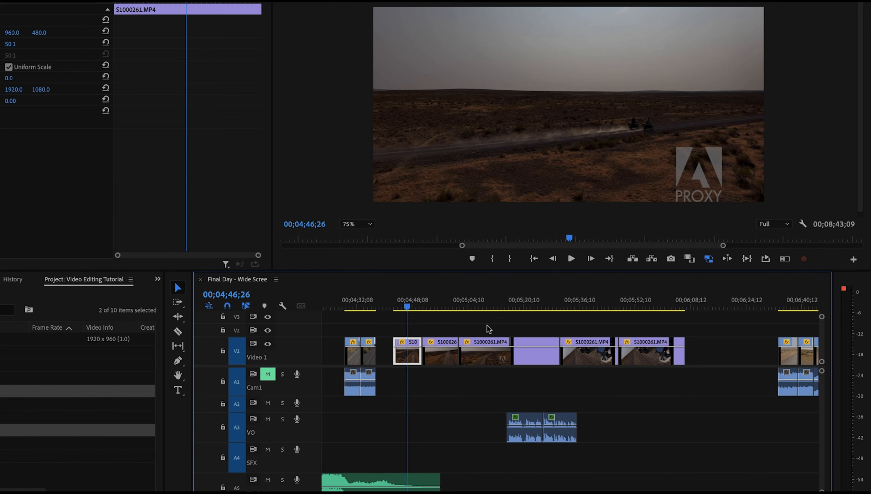
scroll(486, 325, "up", 2)
scroll(488, 328, "down", 1)
scroll(488, 328, "left", 1)
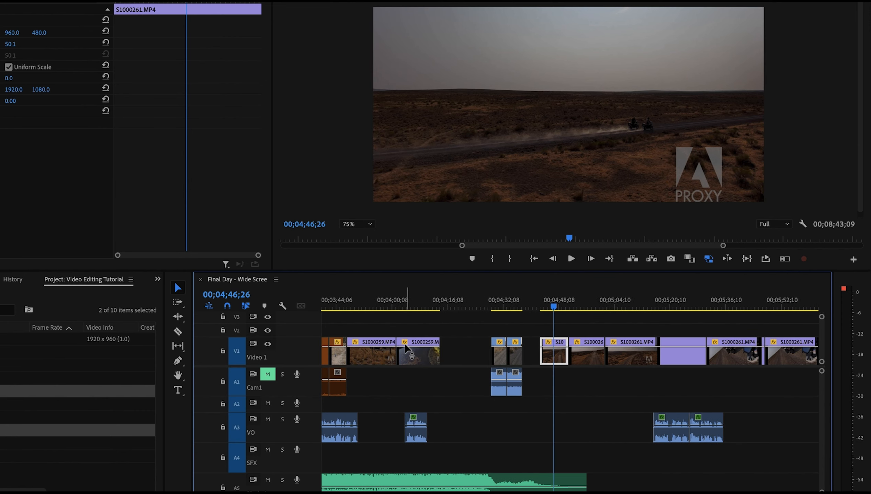
scroll(405, 347, "left", 3)
scroll(417, 346, "left", 8)
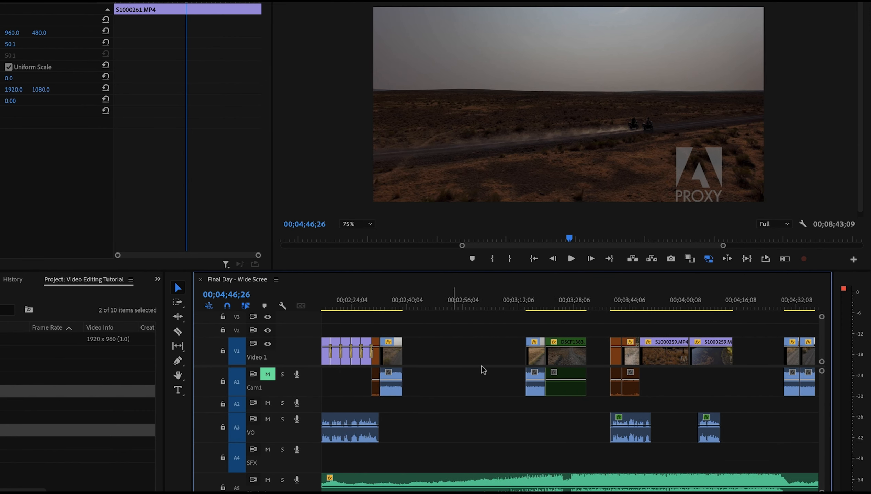
Move DJI_0100.MP4 directly behind GX011107.MP4 and the first S1000259.MP4 aerial pond clip behind DJI_0100.MP4.
left_click(668, 292)
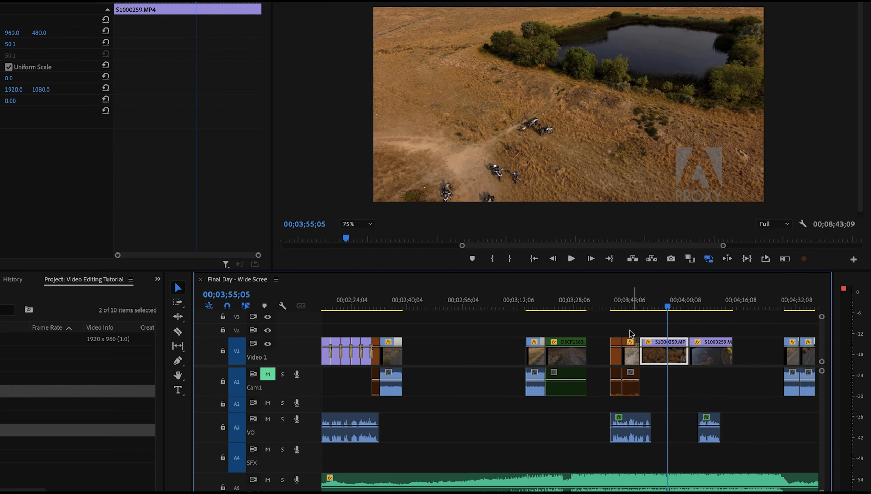
mouse_move(642, 301)
left_mouse_down()
mouse_move(628, 304)
mouse_move(655, 304)
left_mouse_up()
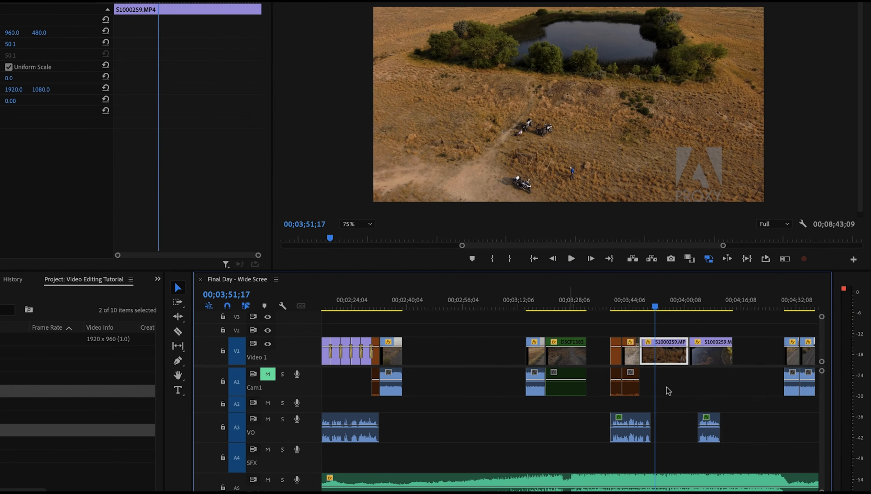
left_click_drag(669, 357, 497, 356)
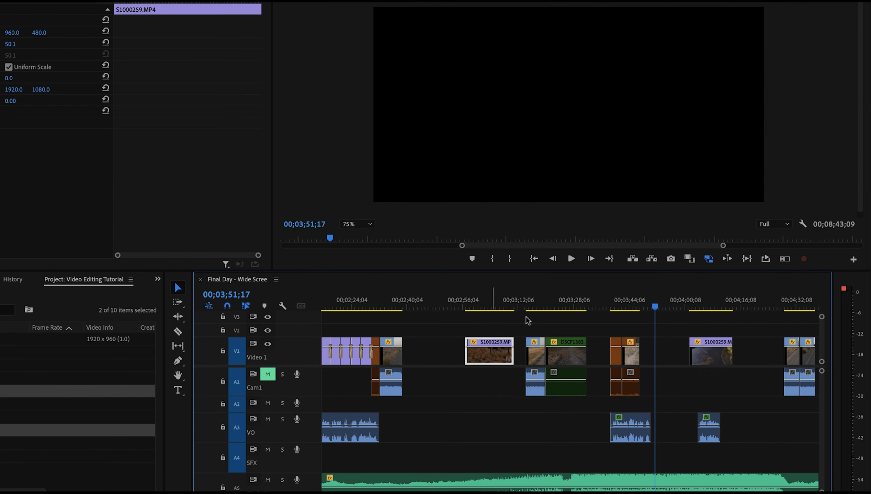
left_click_drag(640, 308, 617, 308)
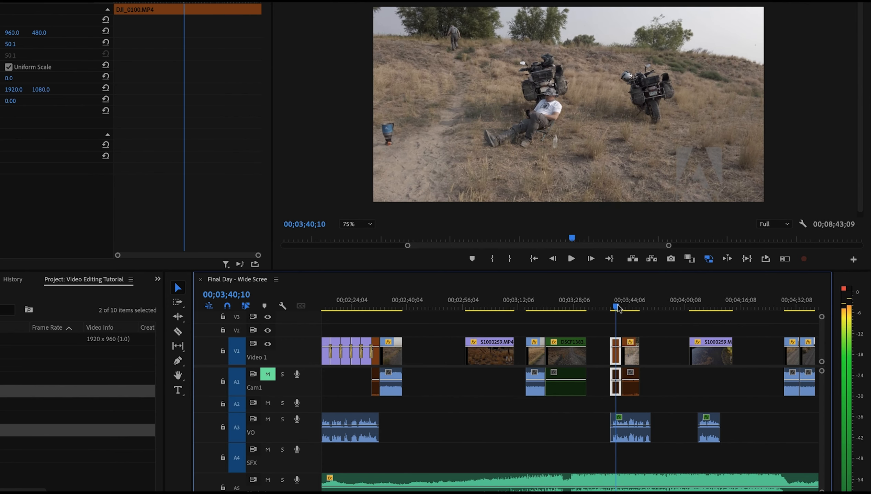
left_click(615, 357)
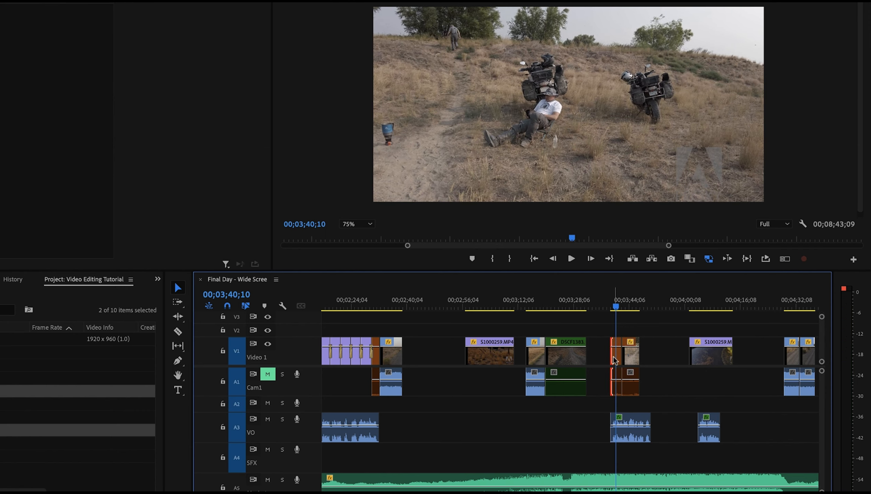
left_click_drag(616, 357, 432, 357)
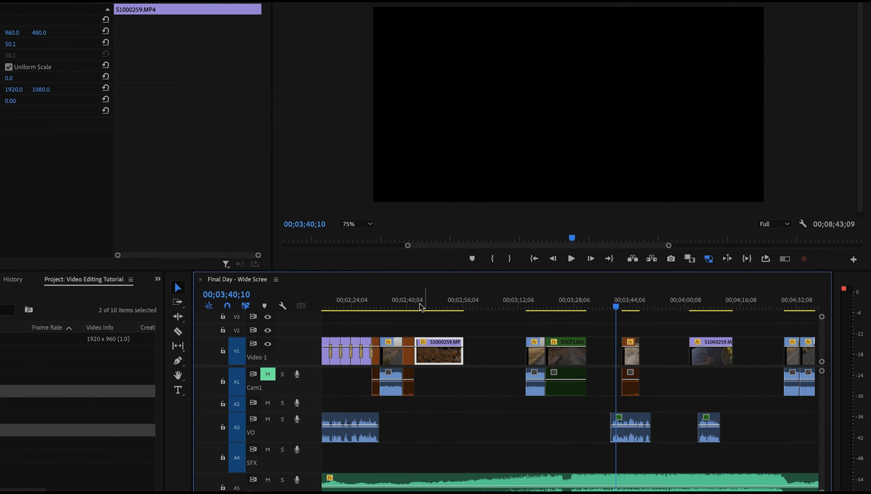
Preview both S1000259.MP4 clips, delete the first one and move the second against DJI_0100.MP4.
left_click(417, 299)
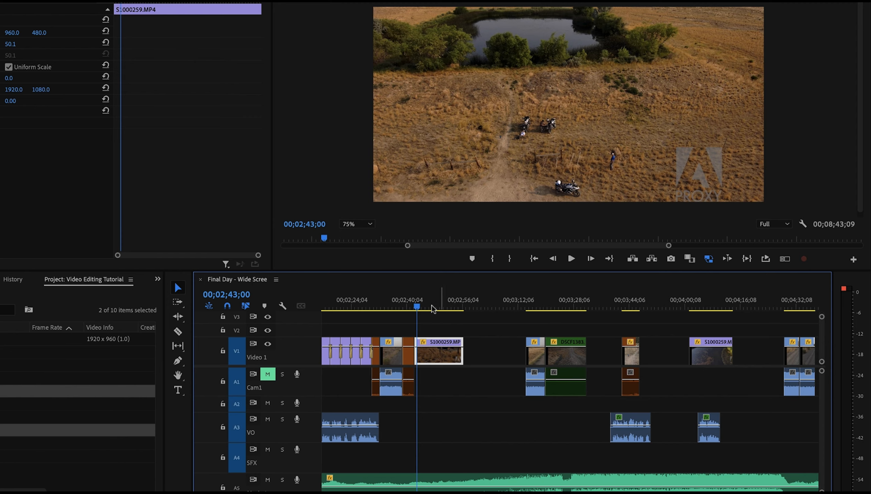
key("space")
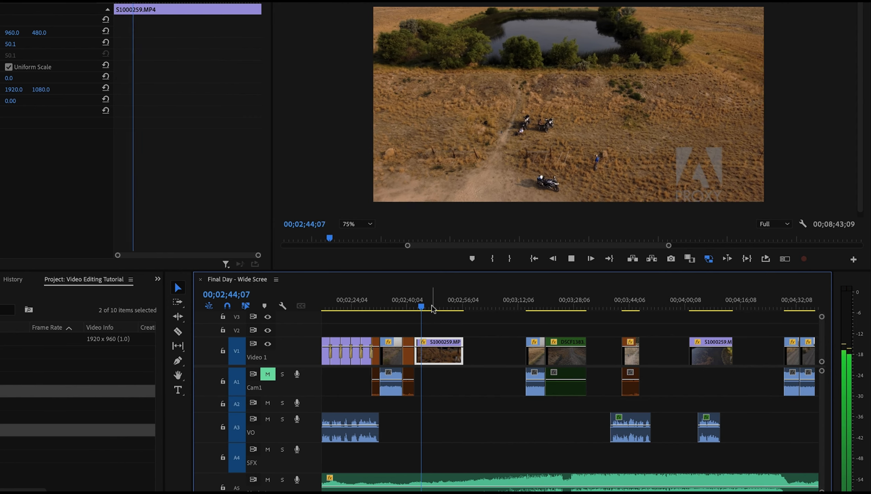
key("space")
scroll(506, 294, "down", 3)
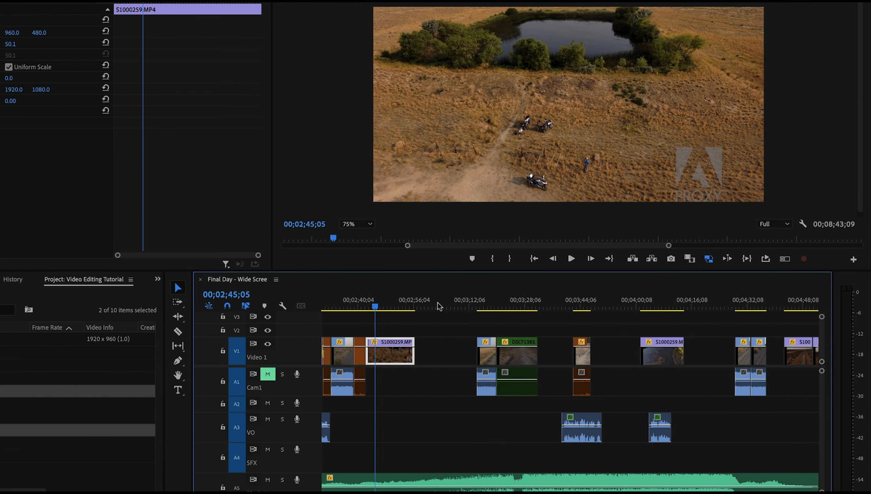
left_click(607, 287)
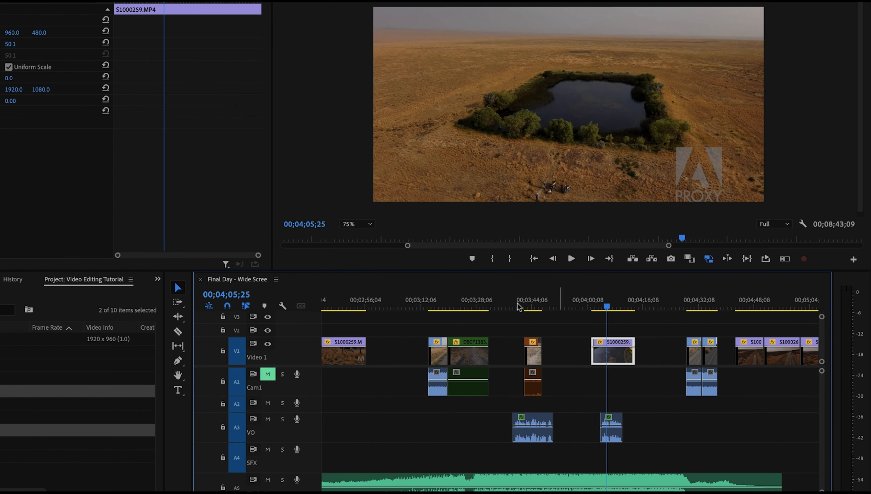
left_click(354, 361)
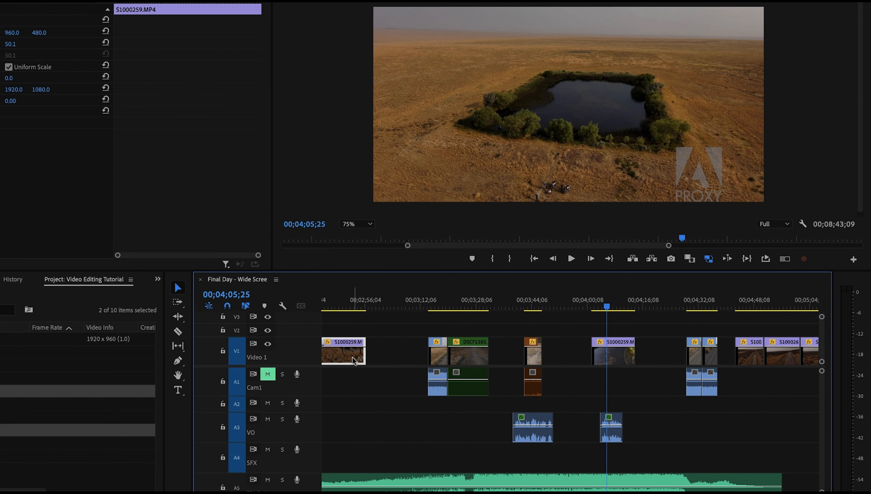
key("Delete")
left_click_drag(618, 354, 368, 354)
scroll(368, 354, "up", 5)
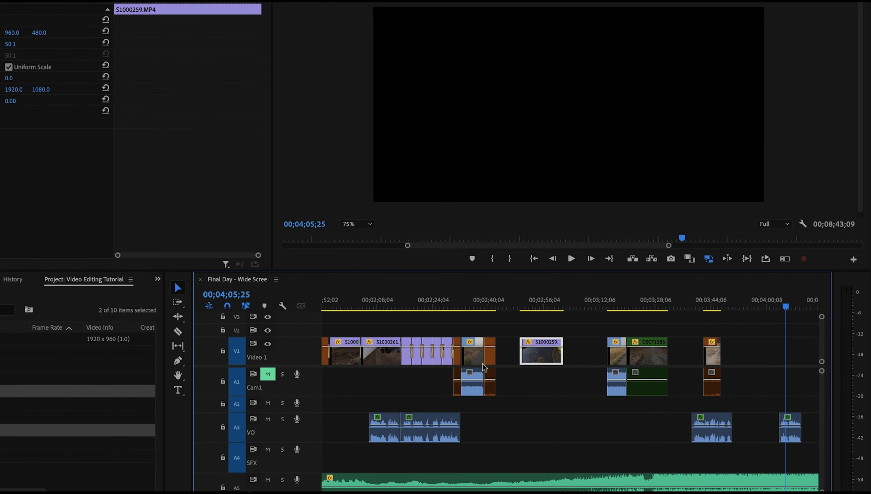
left_click_drag(547, 361, 523, 360)
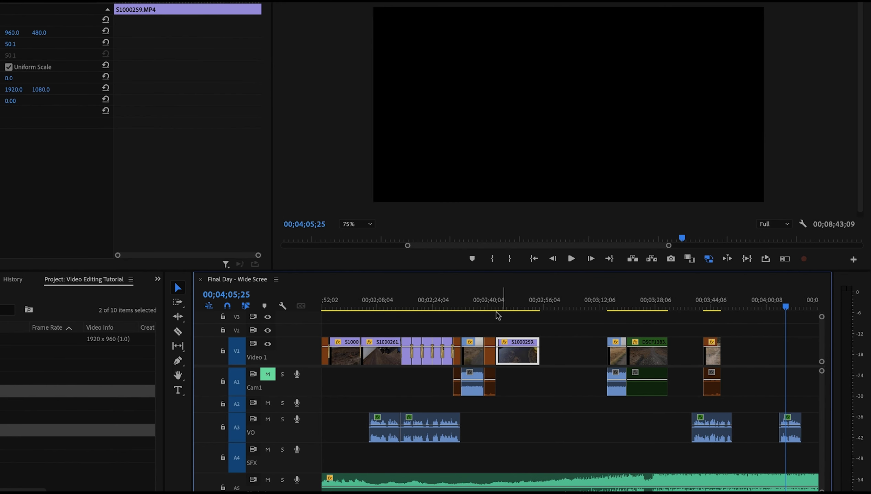
Move GX011109.MP4 directly behind S1000259.MP4 and DSCF1383.MOV behind GX011109.MP4, with their audio.
left_click(478, 305)
left_click_drag(479, 305, 539, 306)
left_click(614, 300)
left_click_drag(613, 297, 617, 299)
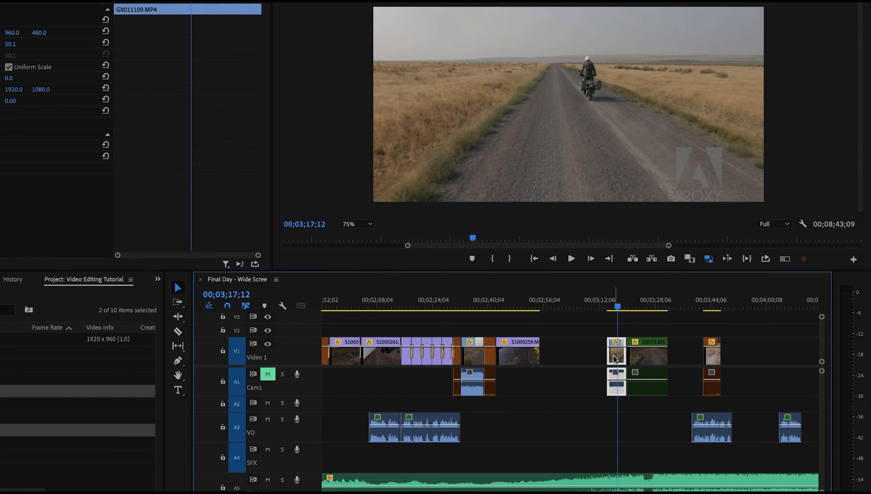
left_click_drag(612, 358, 545, 359)
left_click_drag(650, 360, 583, 360)
left_click(579, 301)
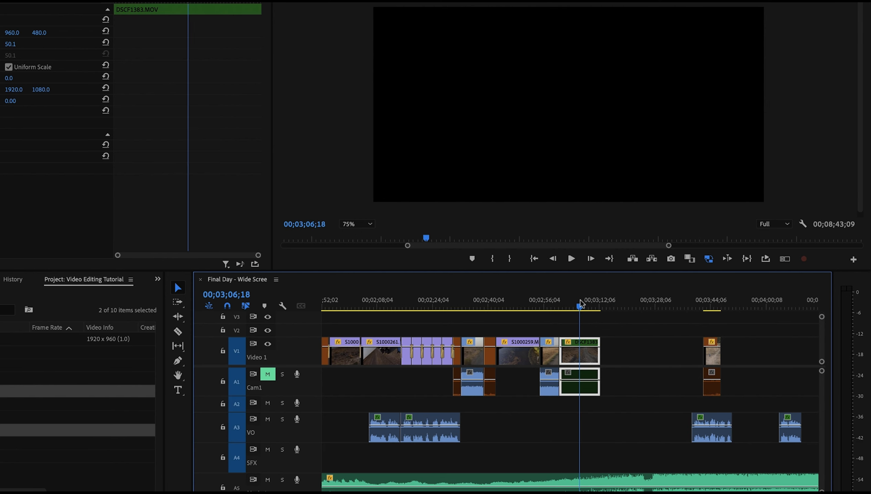
Move the next DSCF1470.MOV voice-over clip on A3 forward to start under DSCF1383.MOV and play the result.
key("space")
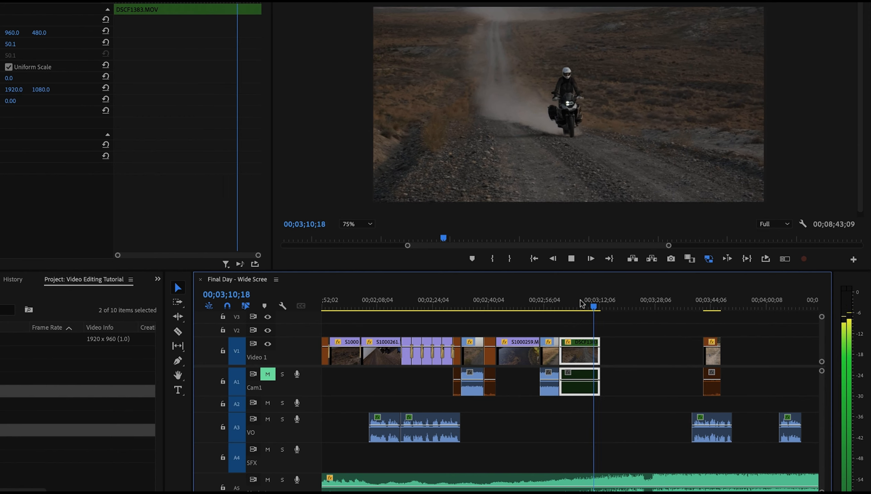
key("space")
left_click_drag(723, 418, 593, 422)
left_click(567, 296)
key("space")
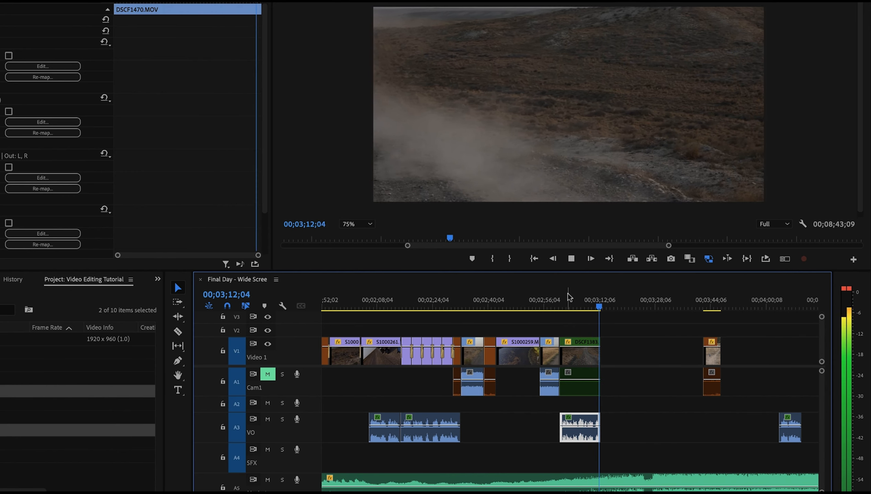
key("space")
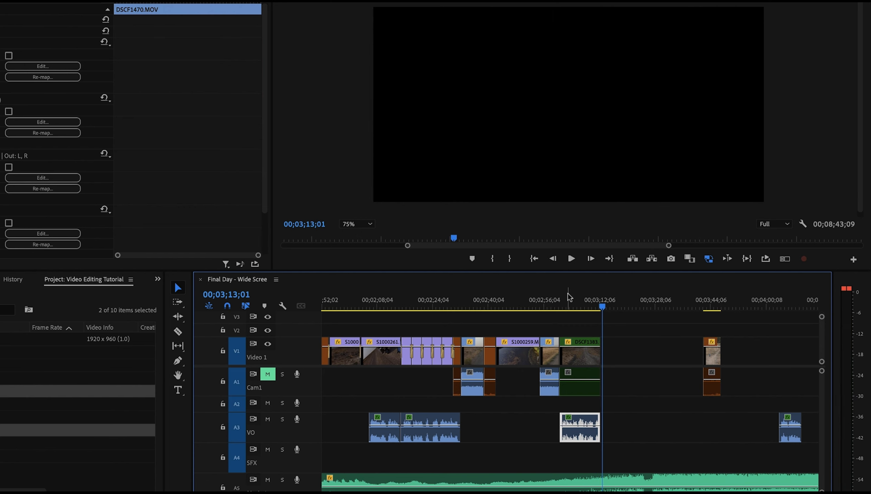
Delete the DJI_0101.MP4 clip with its audio and preview GX011110.MP4 and GX011111.MP4 further along V1.
left_click(707, 302)
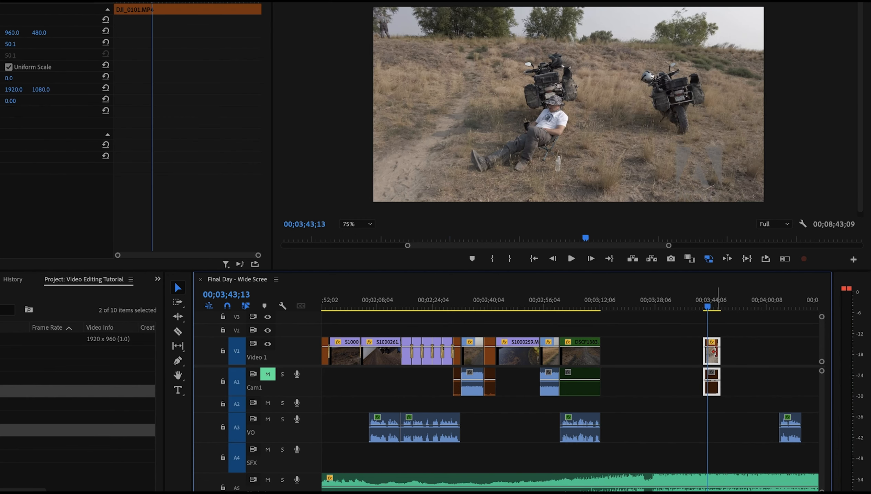
key("Delete")
scroll(629, 318, "right", 10)
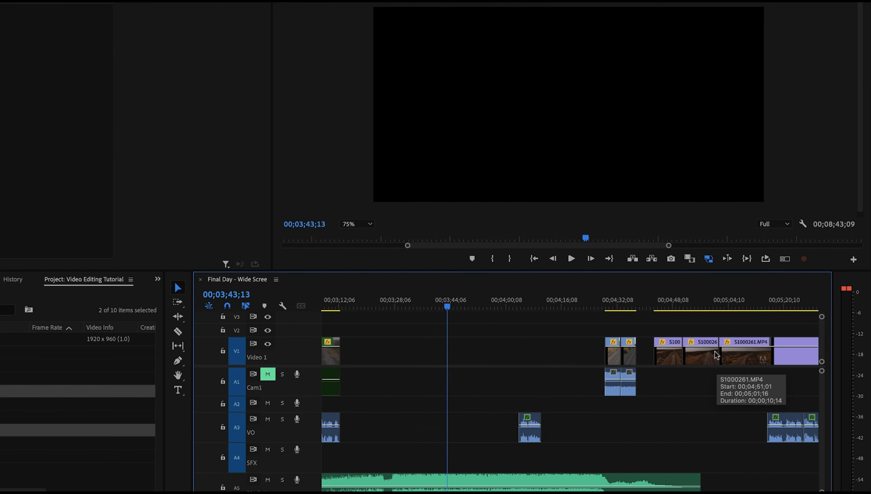
left_click_drag(613, 302, 633, 301)
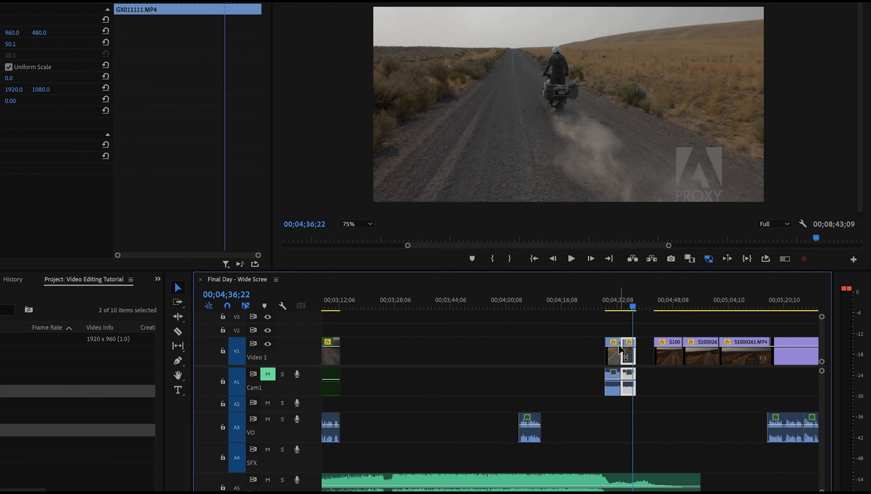
left_click(614, 305)
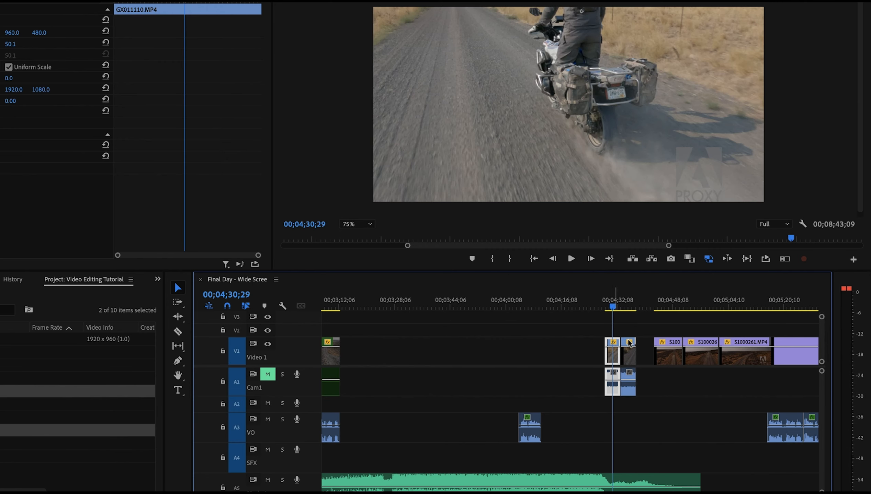
scroll(664, 323, "right", 3)
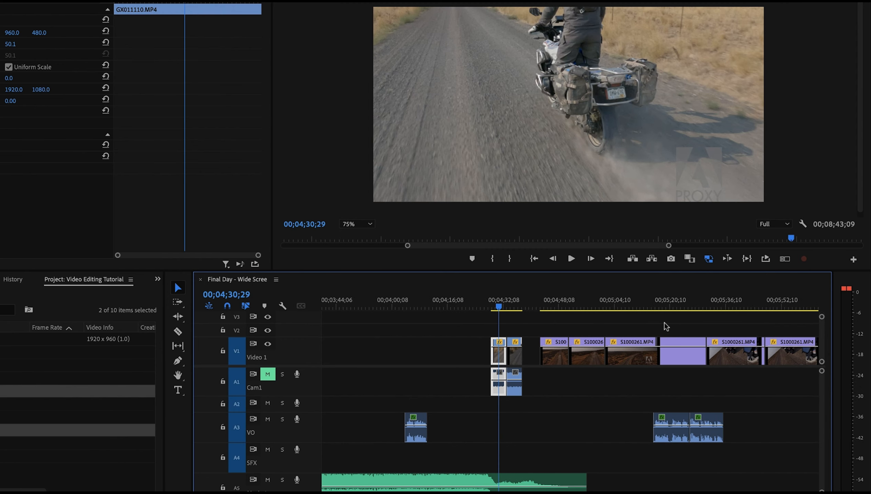
Cut the group of four S1000261.MP4 clips and paste it on V1 directly behind DSCF1383.MOV.
left_click_drag(552, 326, 715, 357)
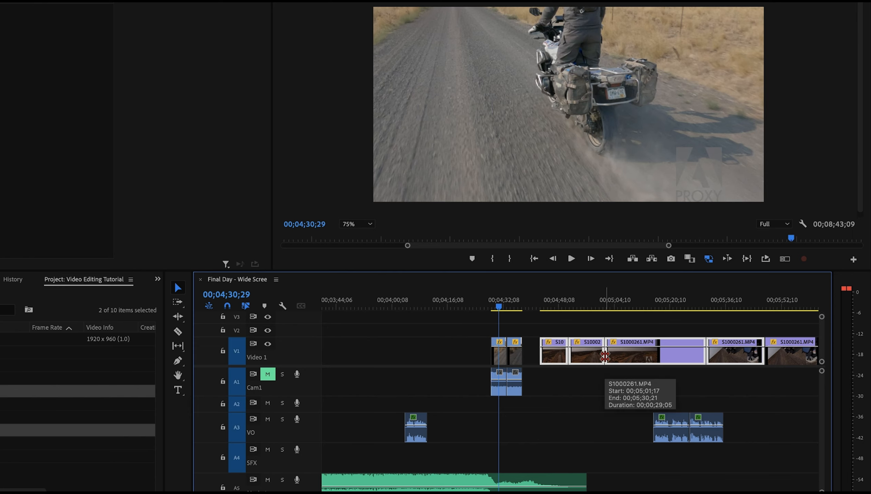
key("Delete")
scroll(586, 357, "up", 5)
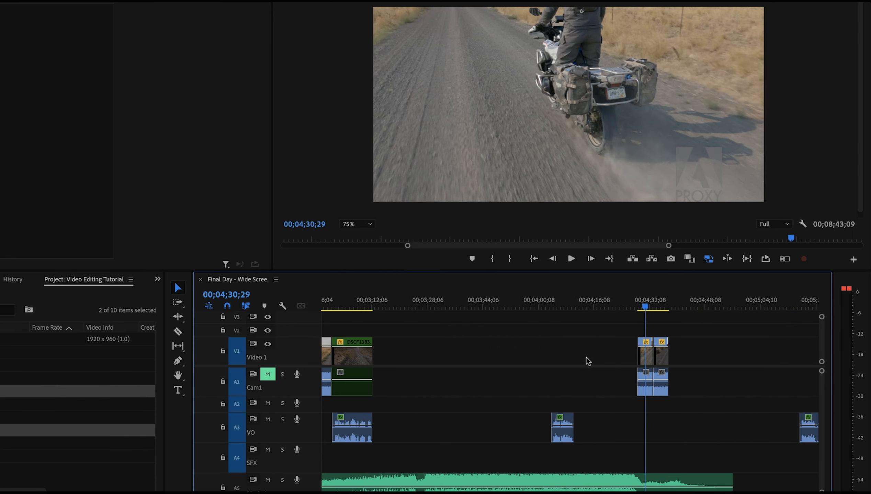
left_click(461, 301)
key("Up")
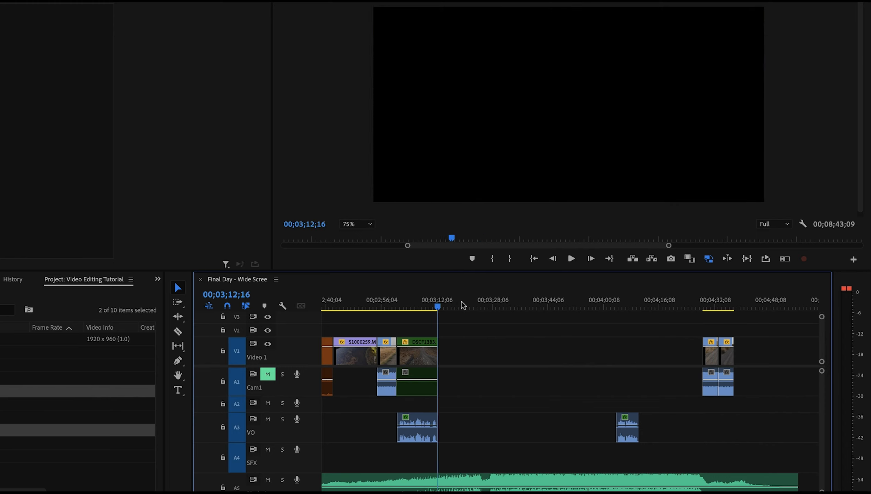
key("ctrl+v")
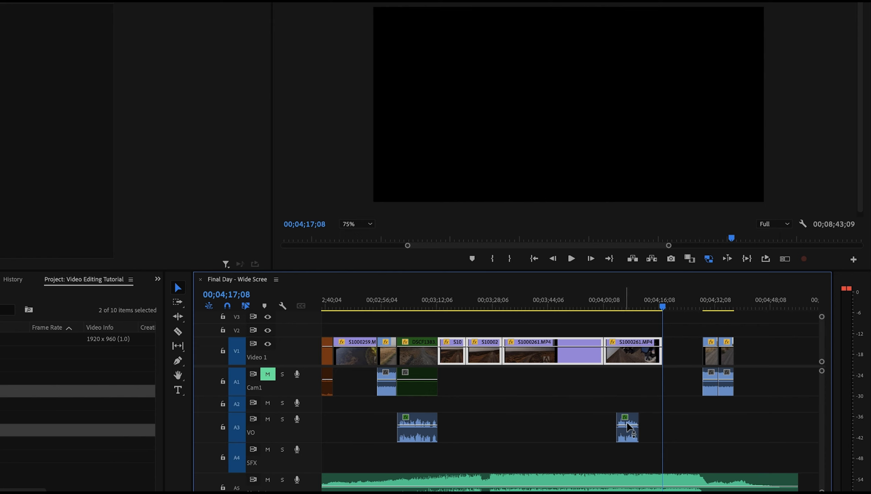
Move the next short DSCF1470.MOV voice-over clip under the second pasted S1000261.MP4 clip and preview the GX011110.MP4 and GX011111.MP4 pair.
left_click_drag(632, 422, 478, 436)
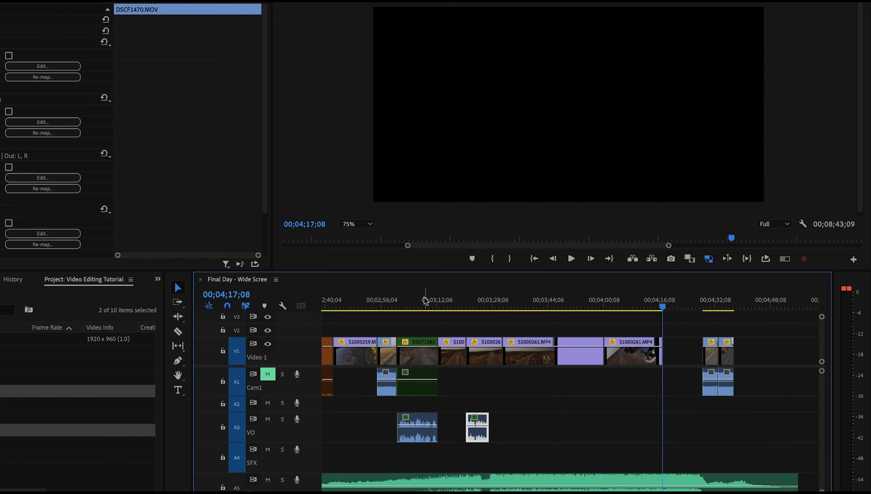
key("minus")
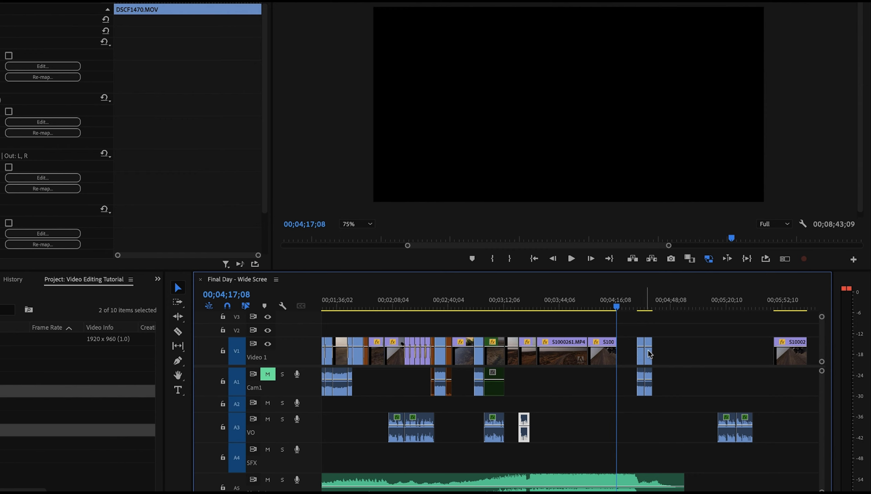
left_click(642, 307)
key("space")
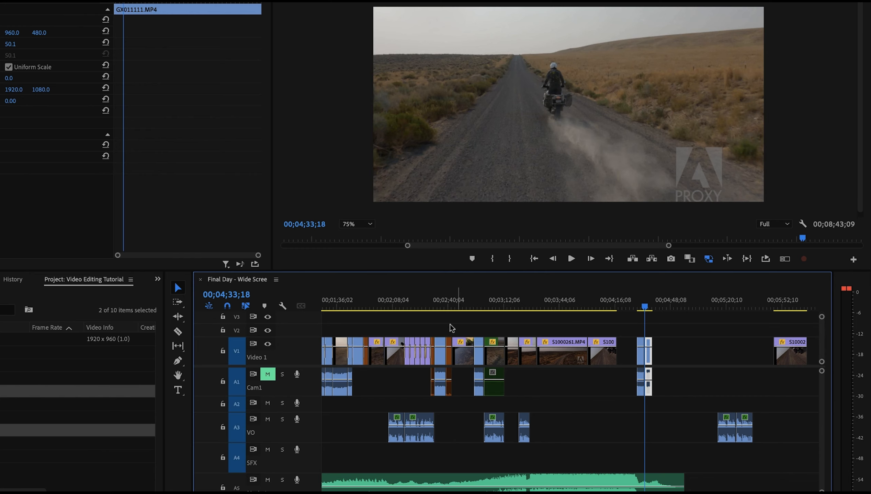
Review the assembled section from GX011105.MP4 through the S1000261.MP4 clips, and the remaining clips up to DJI_0105.MP4.
left_click_drag(435, 330, 609, 353)
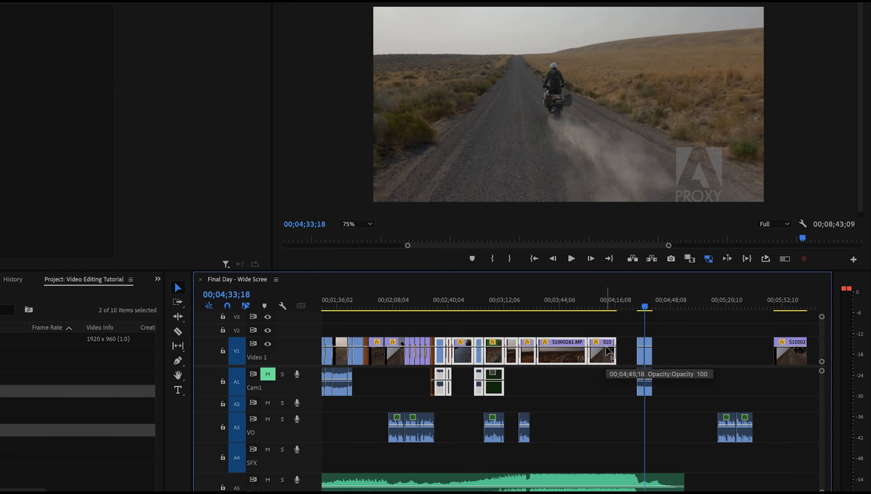
left_click_drag(370, 300, 362, 305)
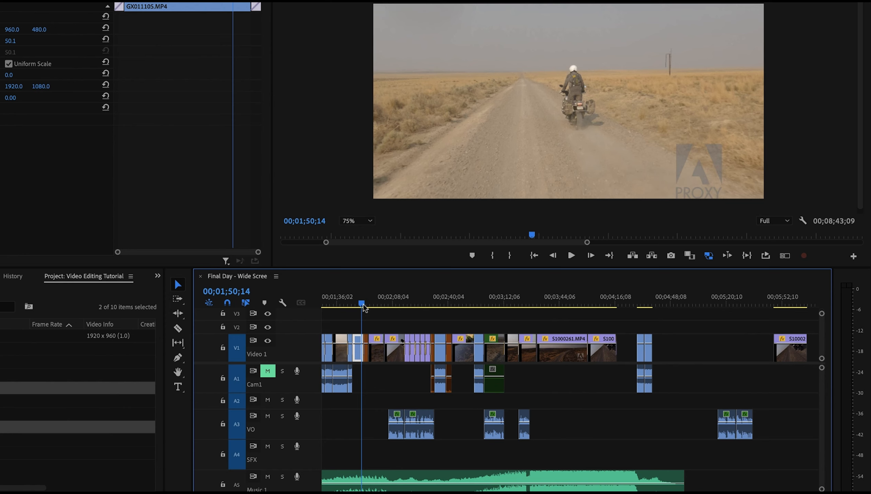
key("space")
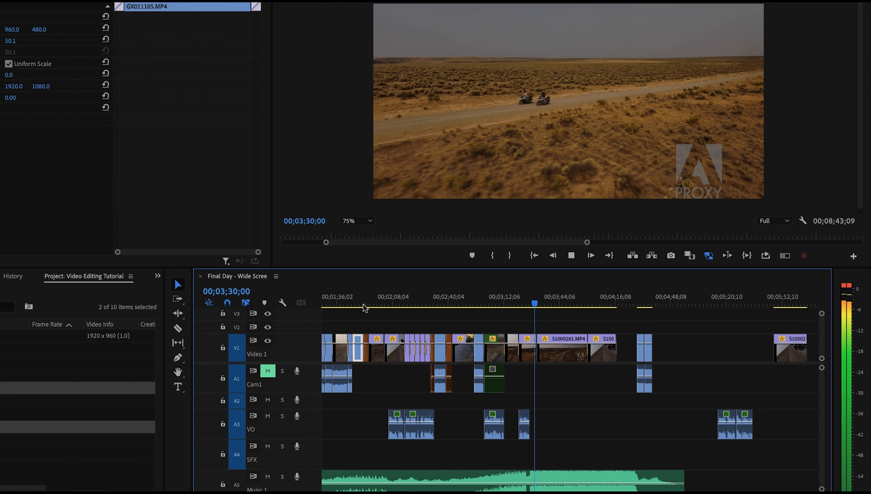
key("space")
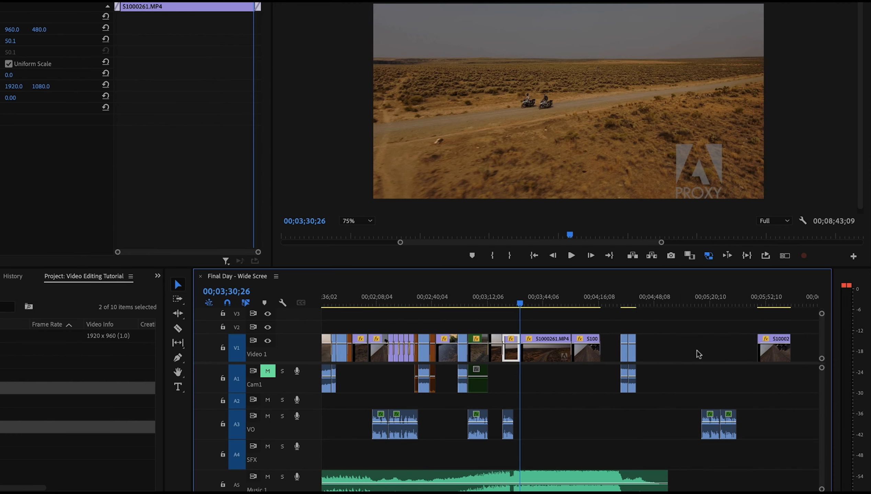
scroll(697, 355, "down", 10)
mouse_move(676, 302)
left_mouse_down()
mouse_move(640, 304)
mouse_move(666, 308)
left_mouse_up()
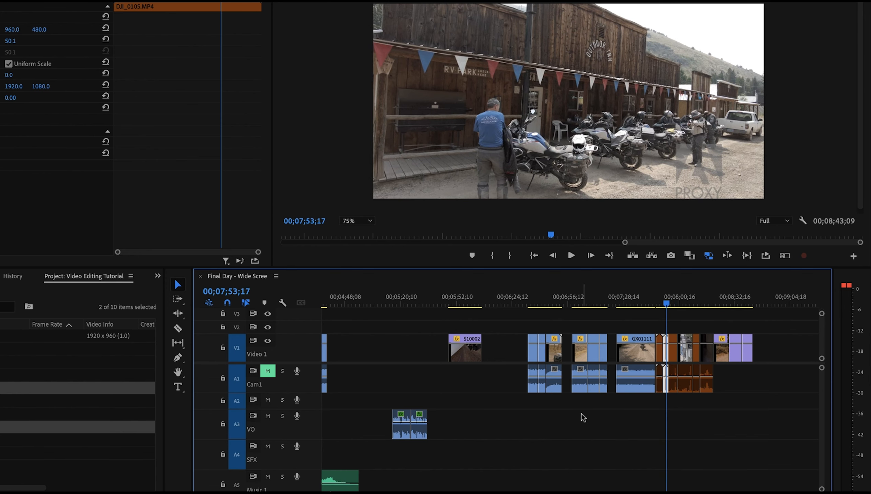
scroll(579, 414, "up", 6)
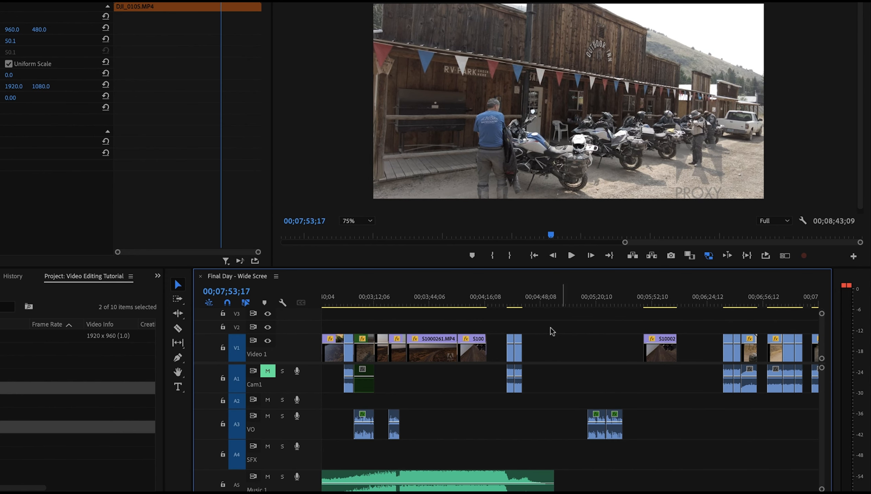